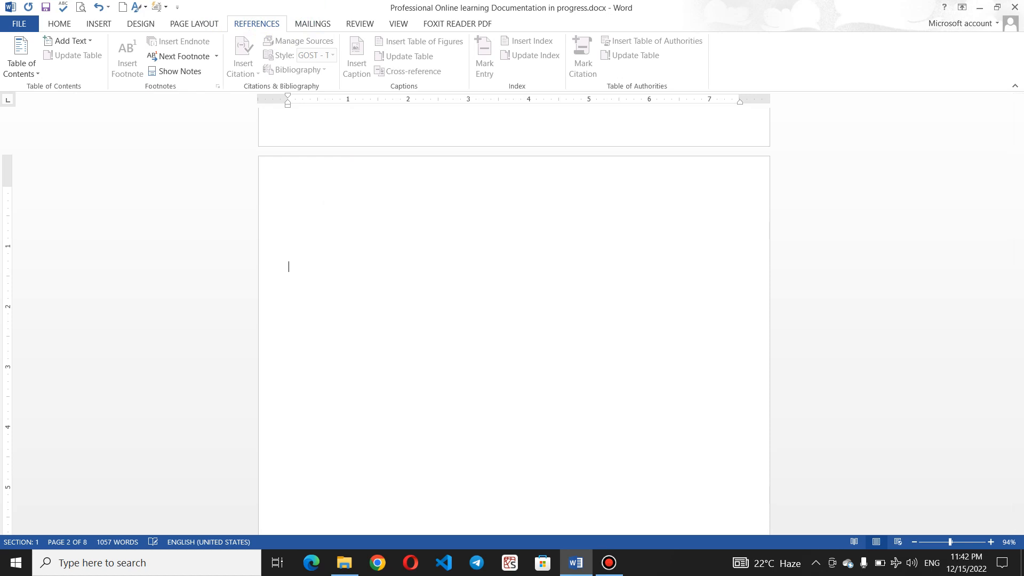
# Insert a page break on the blank second page and return the text cursor to the start of that page
pyautogui.click(298, 189)
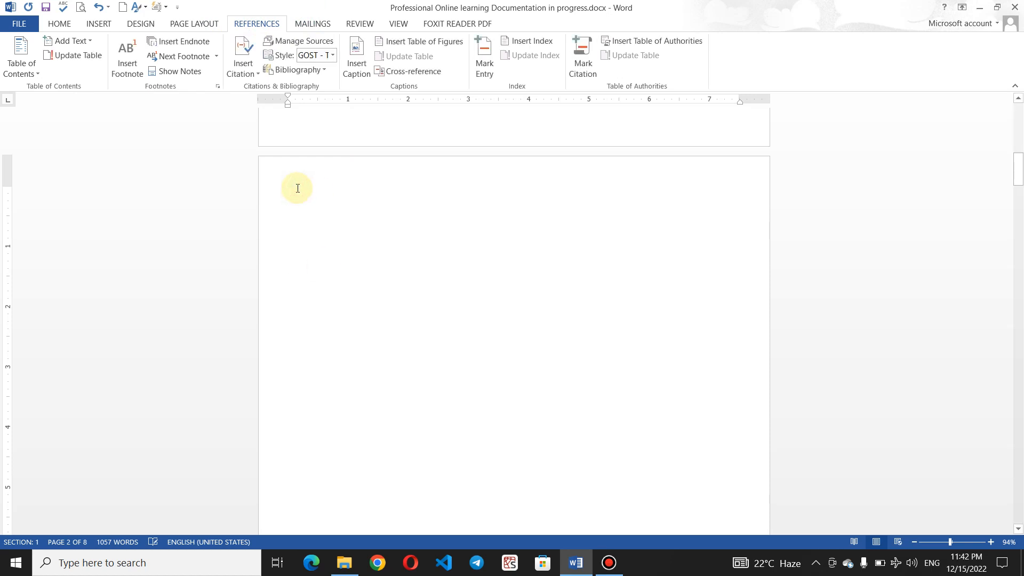
pyautogui.hotkey('ctrl', 'Return')
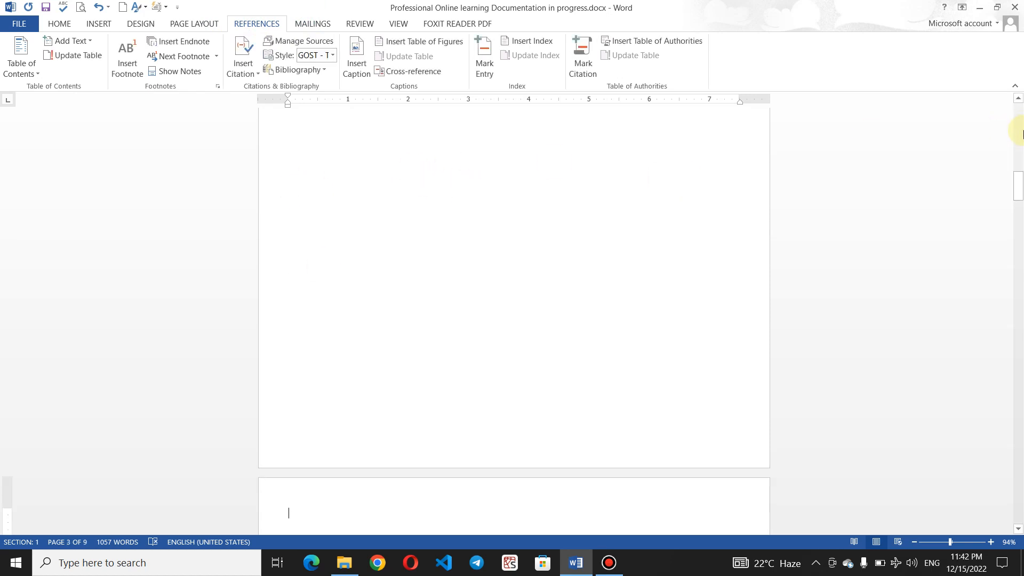
pyautogui.moveTo(1015, 173); pyautogui.dragTo(1014, 142)
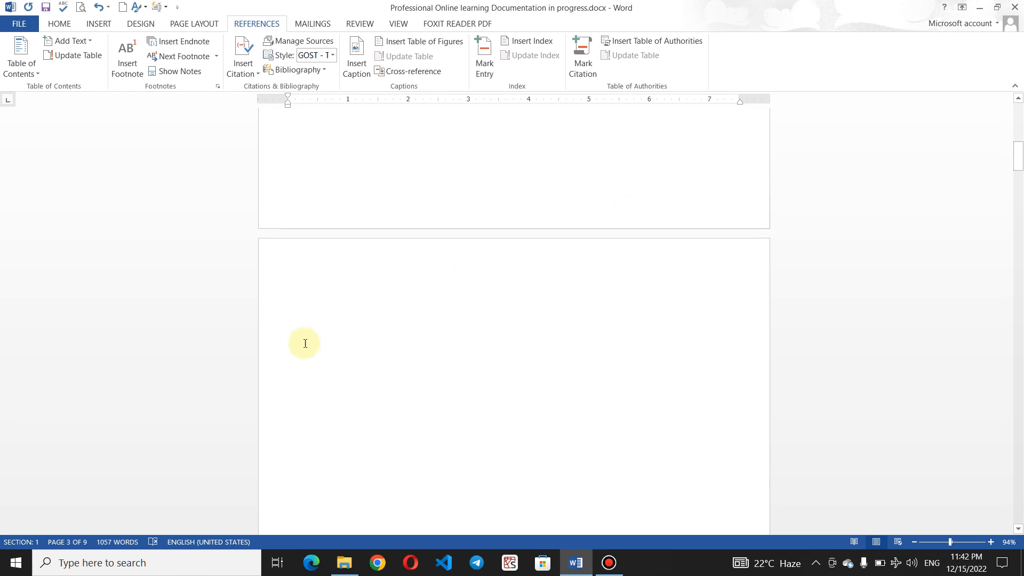
pyautogui.click(301, 325)
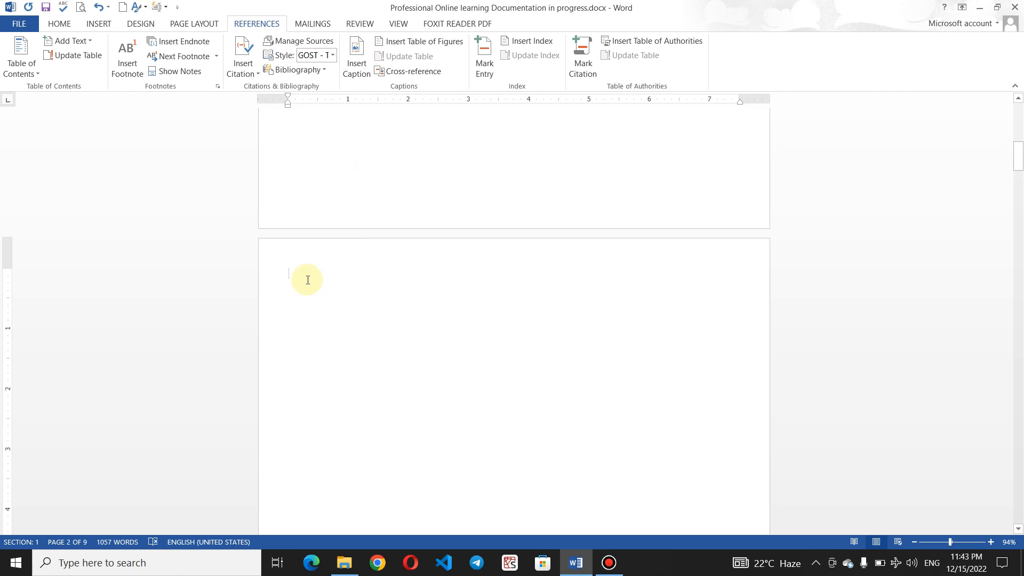
pyautogui.click(365, 64)
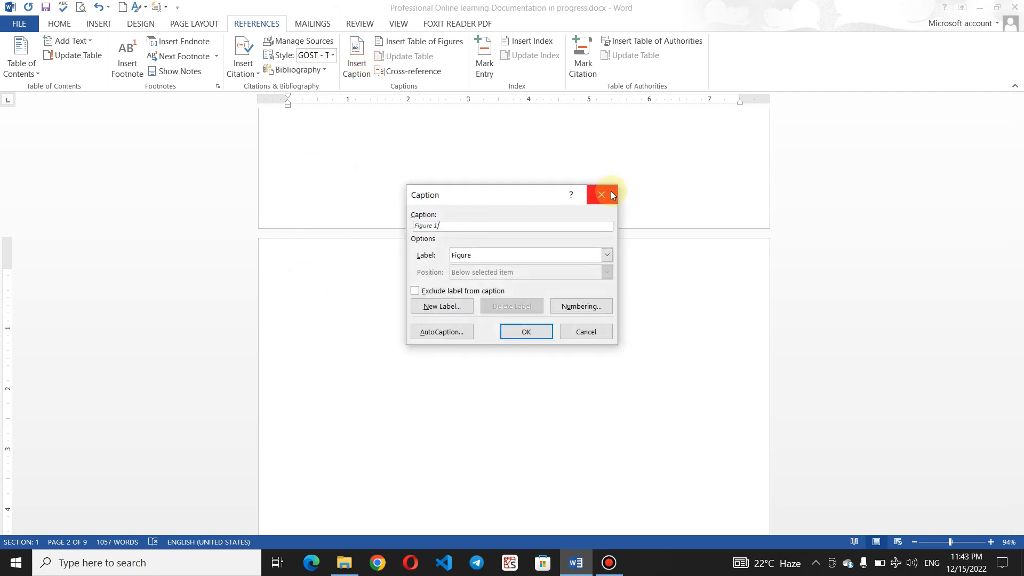
pyautogui.click(611, 193)
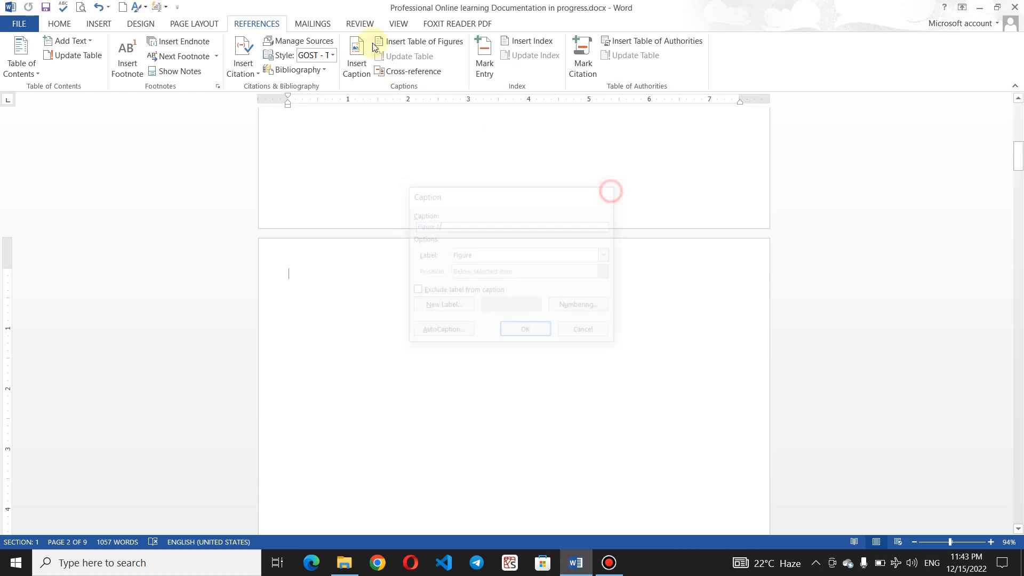
# Insert the picture saiflogo.jpg from the SOA Data folder on the Desktop into the blank page
pyautogui.click(59, 24)
pyautogui.click(99, 24)
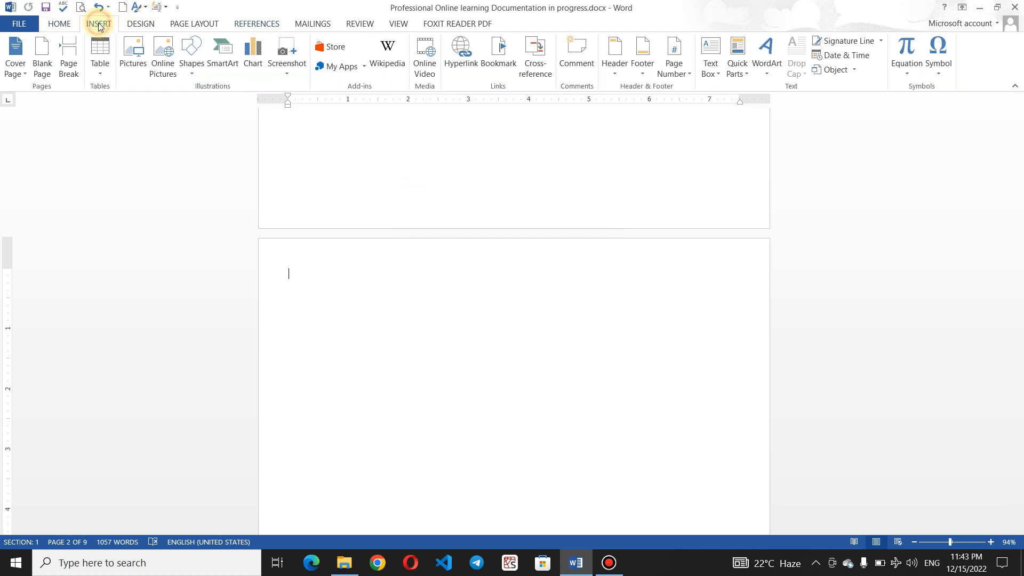
pyautogui.click(122, 57)
pyautogui.click(78, 135)
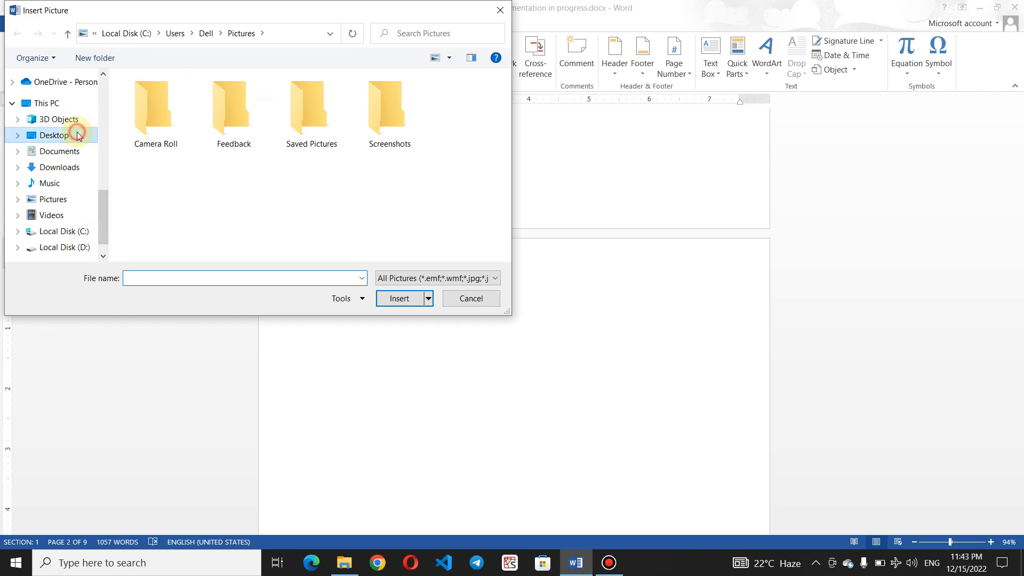
pyautogui.click(224, 282)
pyautogui.write('s')
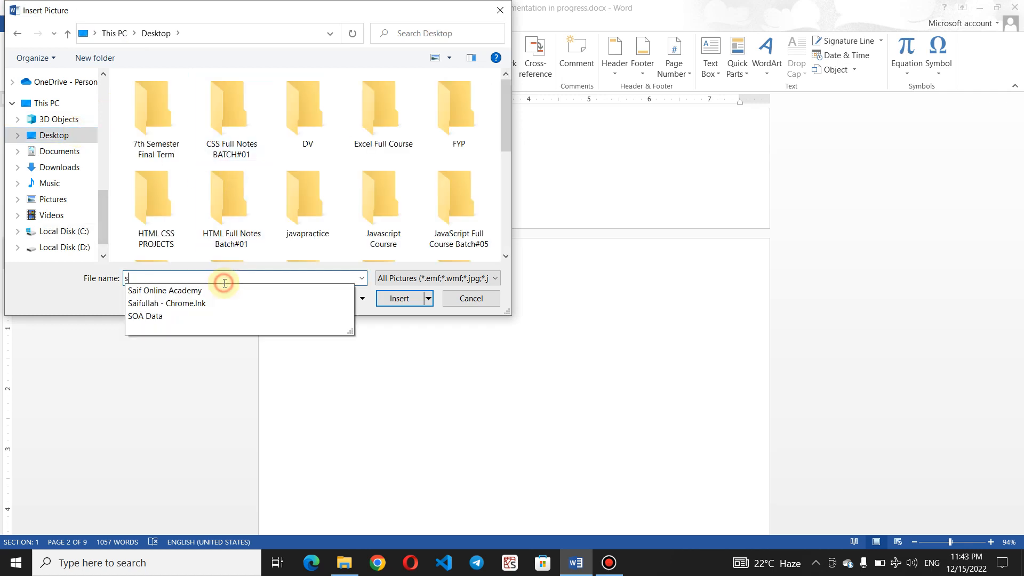
pyautogui.write('oa')
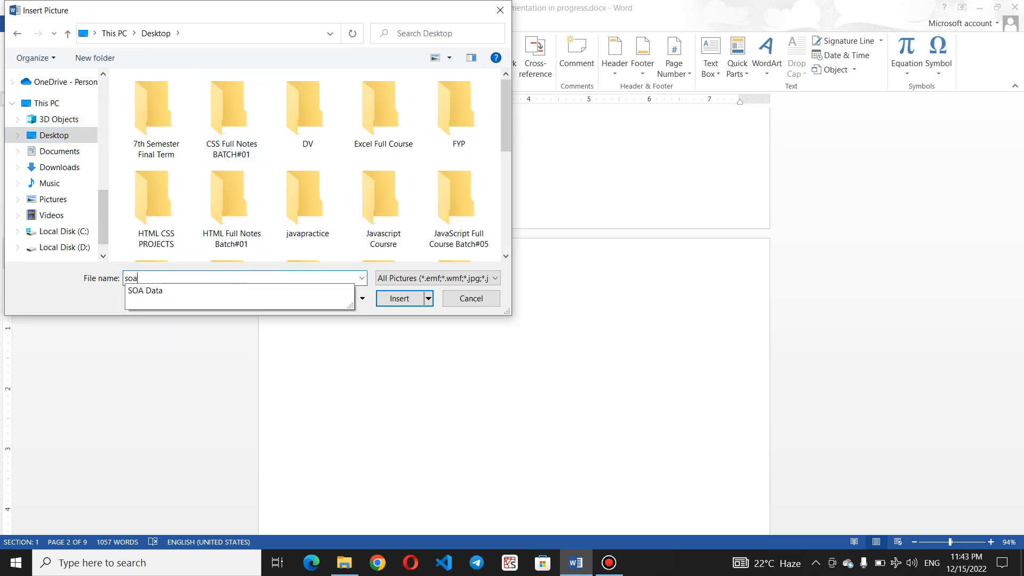
pyautogui.click(217, 293)
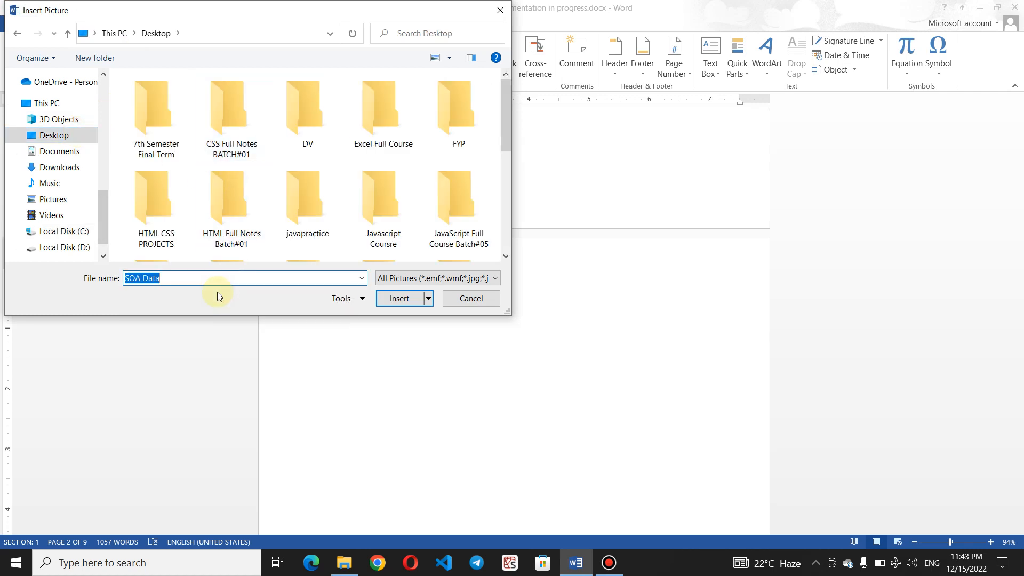
pyautogui.click(409, 299)
pyautogui.click(309, 120)
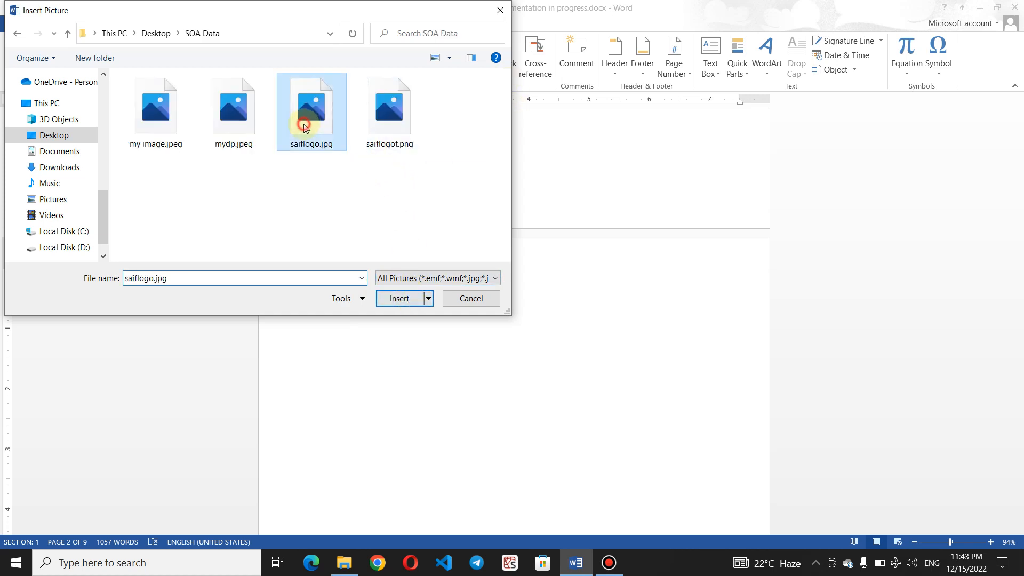
pyautogui.click(411, 299)
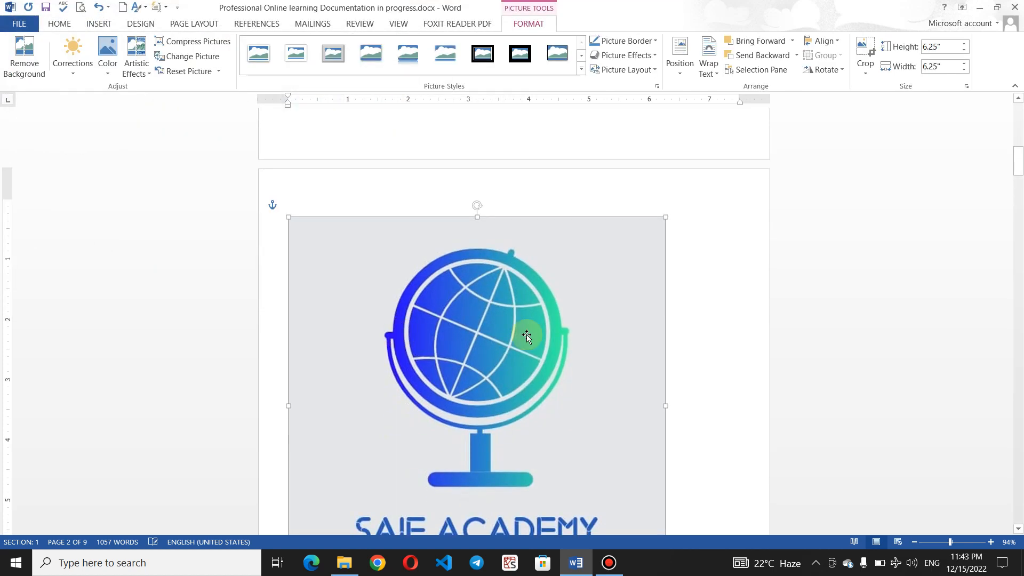
# Shrink the inserted logo picture proportionally to about 3.72" by 3.72" and deselect it
pyautogui.moveTo(1016, 151); pyautogui.dragTo(1015, 170)
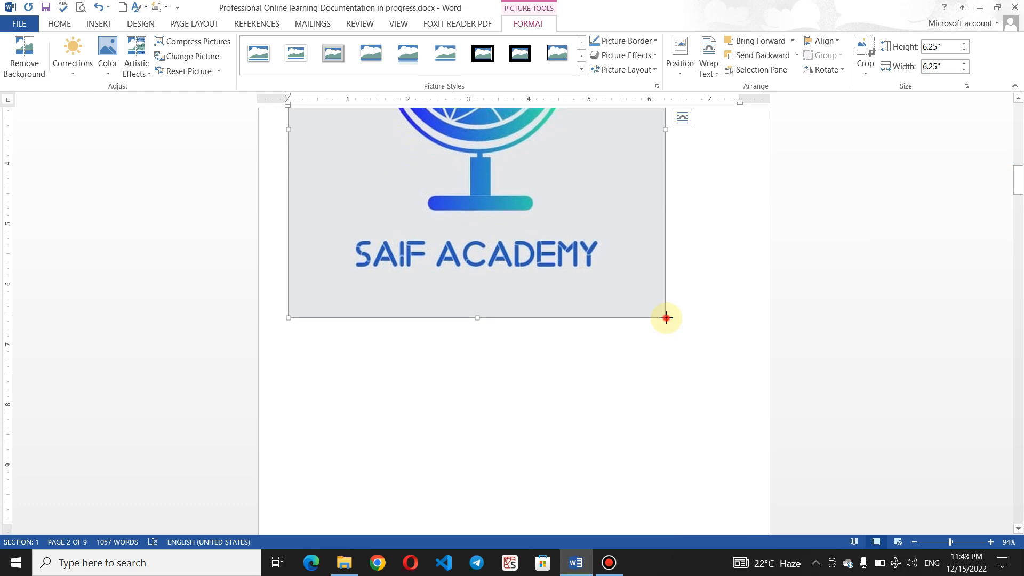
pyautogui.moveTo(666, 318); pyautogui.dragTo(514, 145)
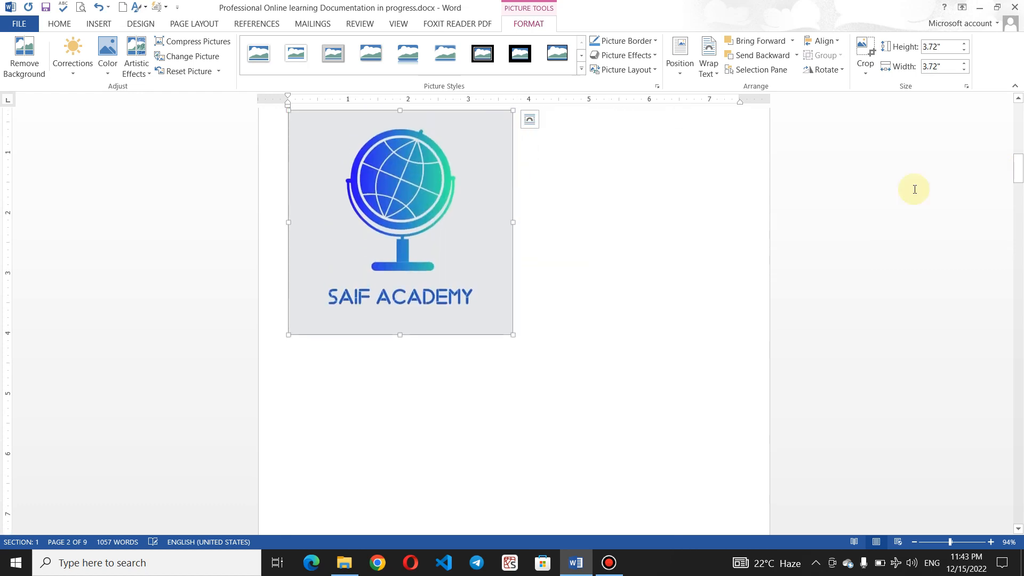
pyautogui.click(287, 403)
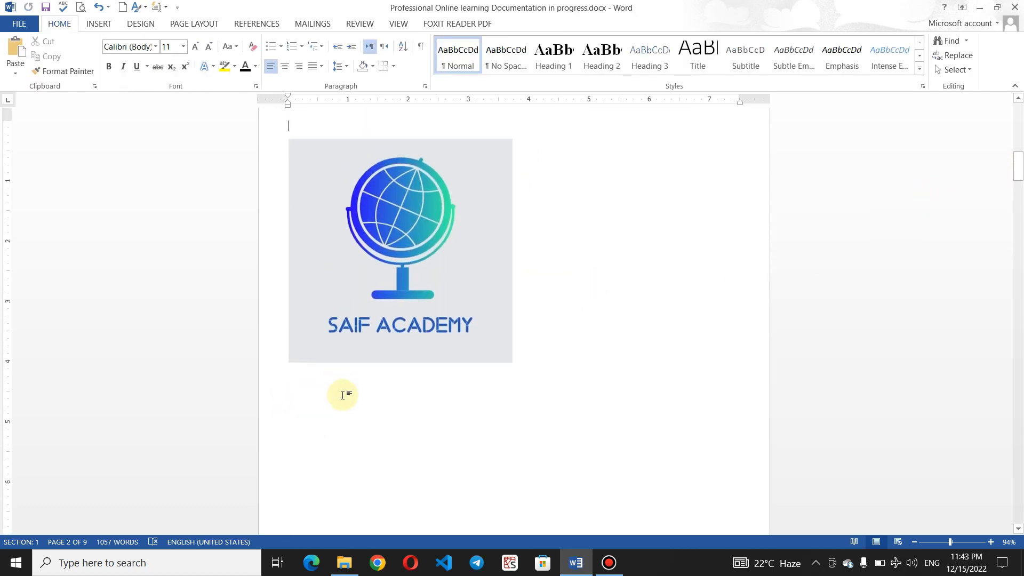
pyautogui.click(393, 333)
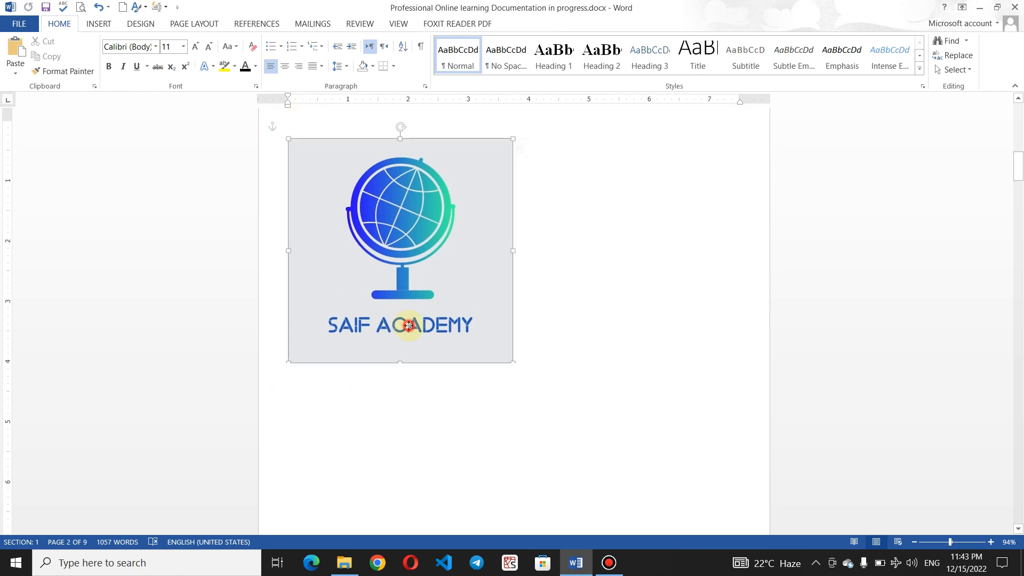
pyautogui.click(336, 421)
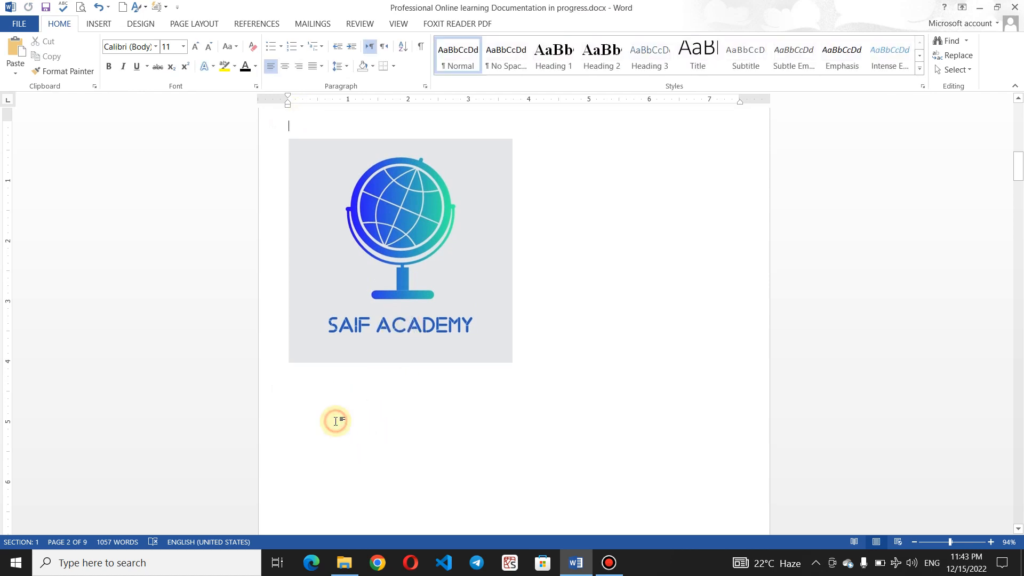
# Add a caption below the logo picture using a new label named "Saif Online Academy Logo"
pyautogui.click(345, 266)
pyautogui.click(281, 25)
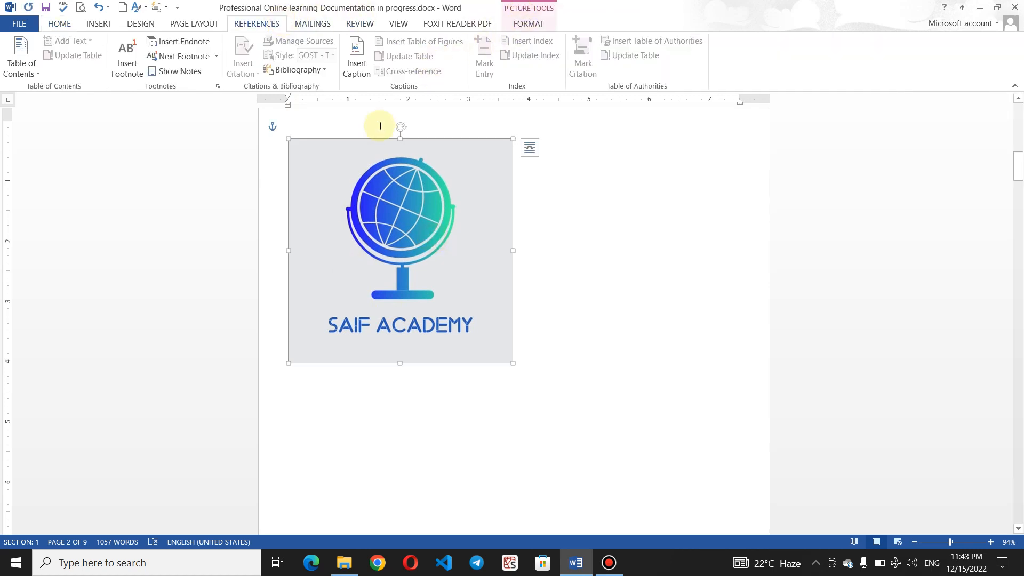
pyautogui.click(356, 67)
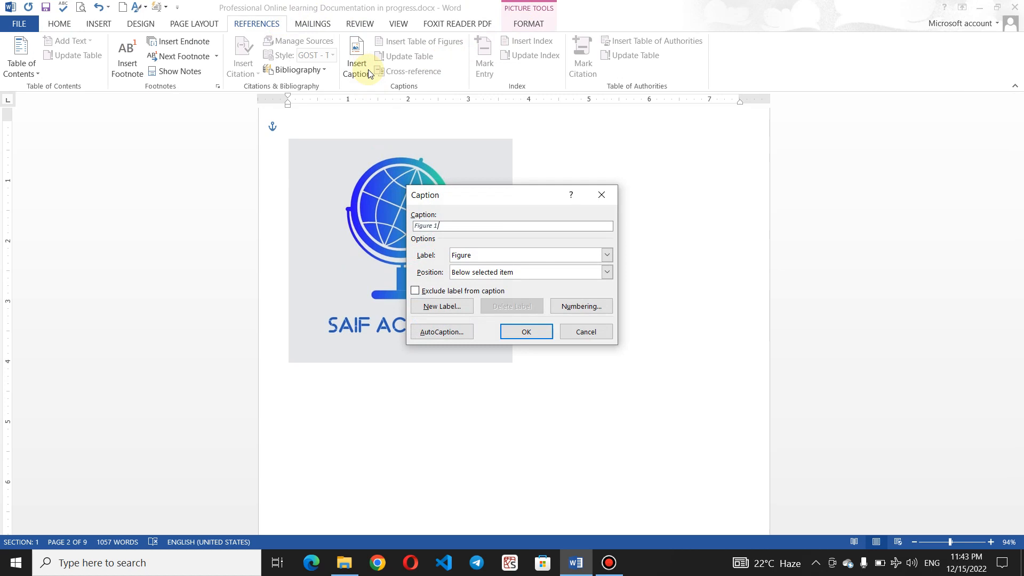
pyautogui.click(450, 226)
pyautogui.click(440, 308)
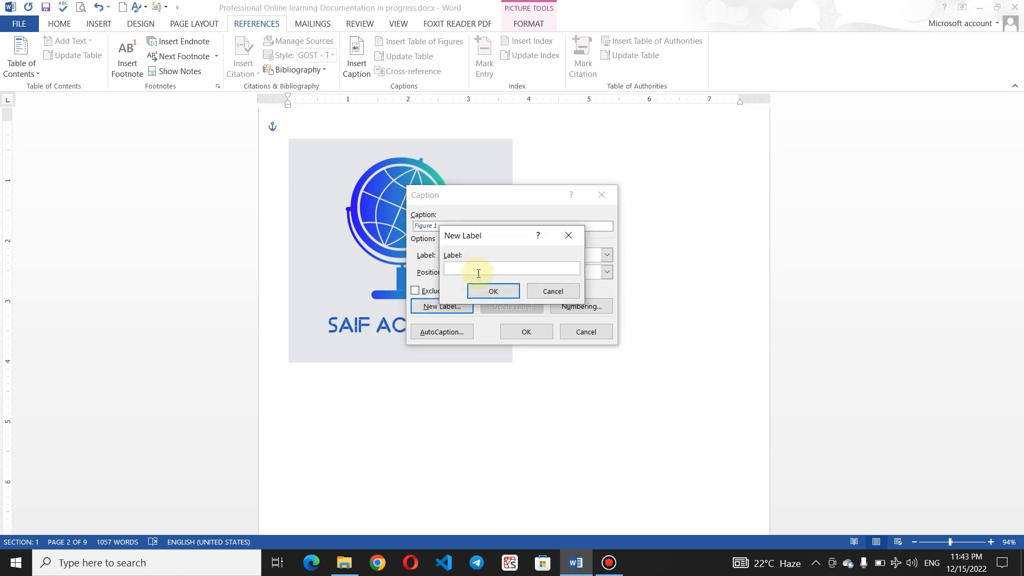
pyautogui.write('Saif Online Academy Logo')
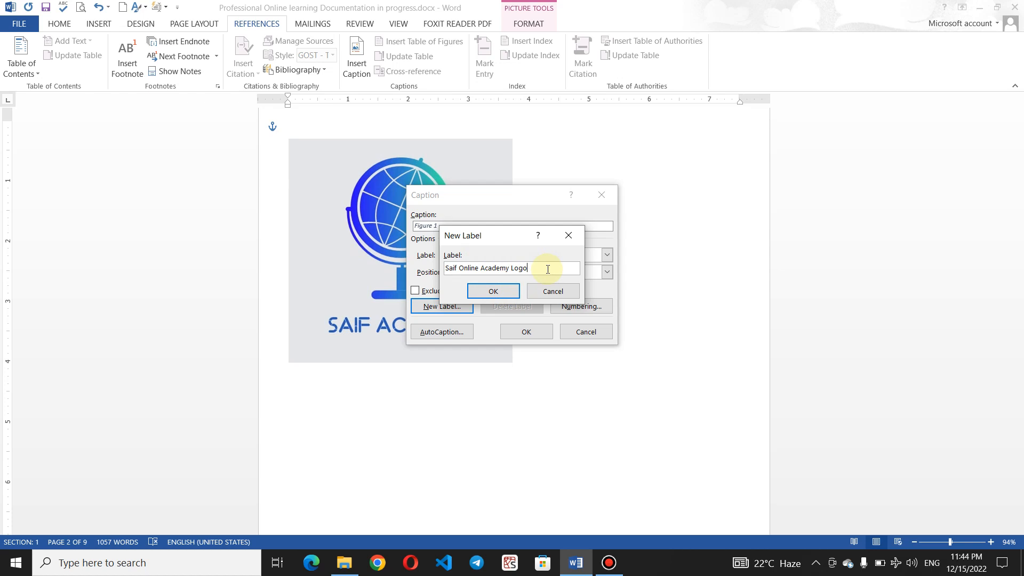
pyautogui.click(497, 293)
pyautogui.click(526, 332)
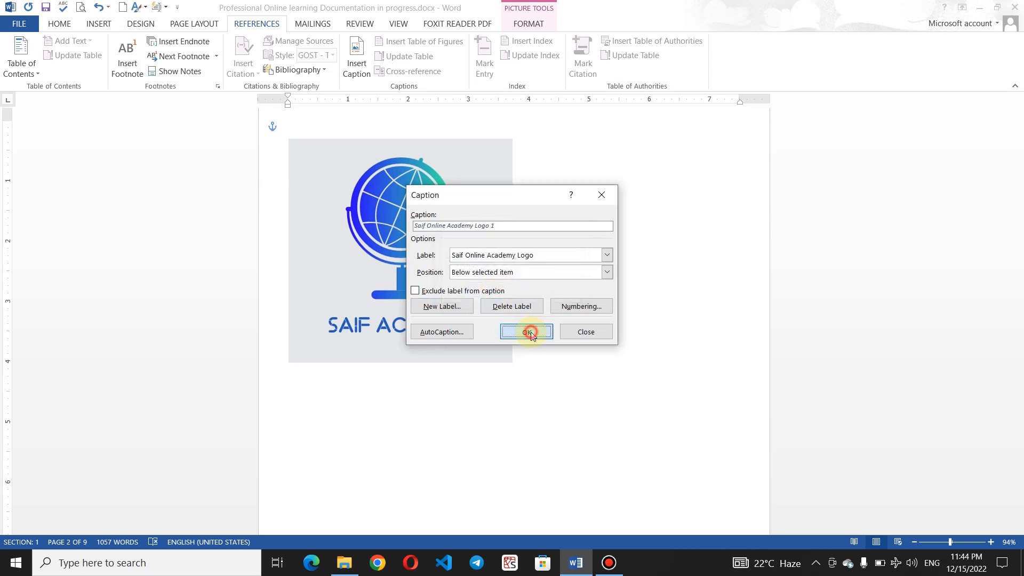
pyautogui.click(344, 416)
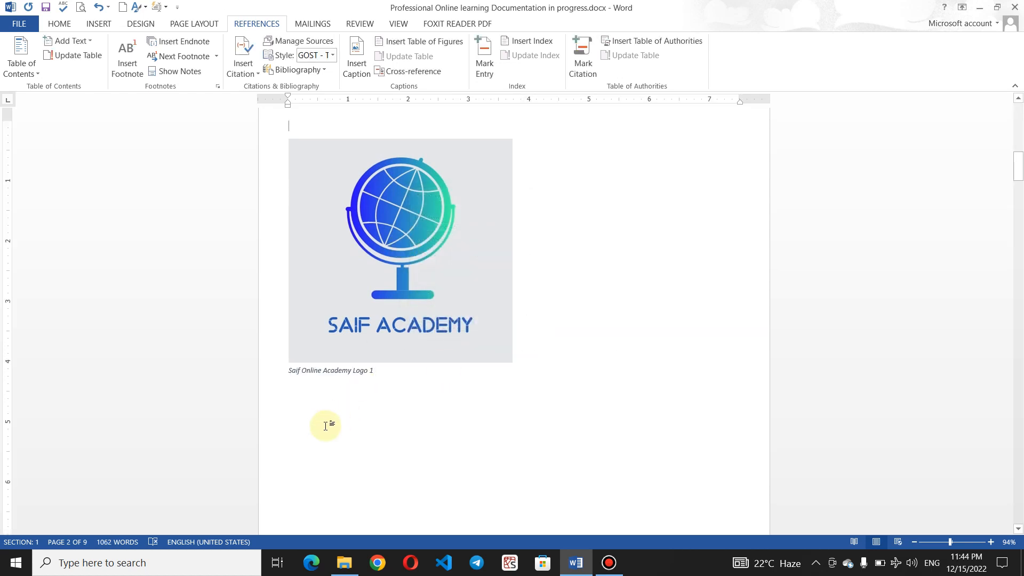
# Insert another caption from the existing logo caption, with its label excluded so that only the number is used
pyautogui.click(385, 370)
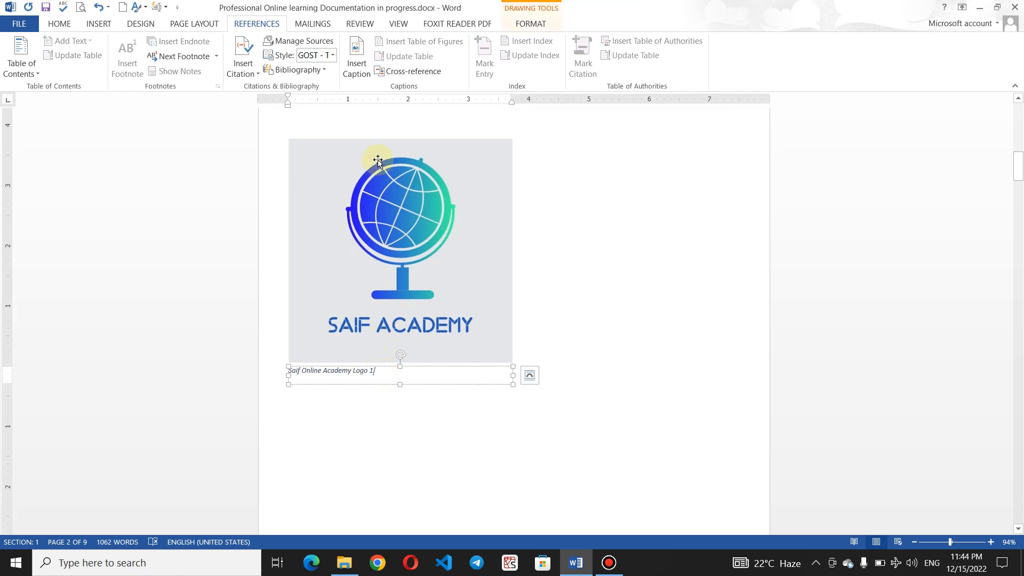
pyautogui.click(363, 56)
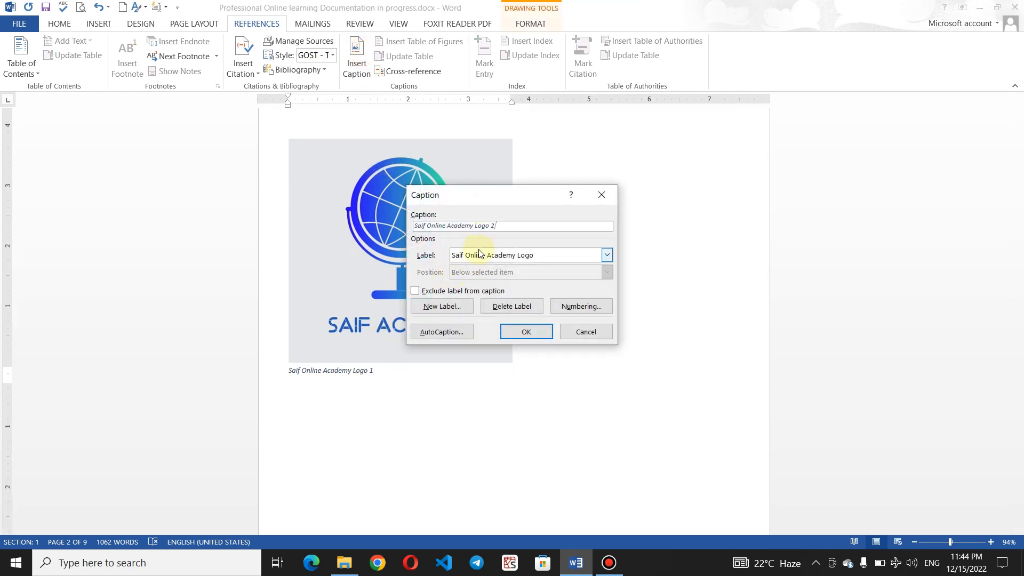
pyautogui.click(417, 293)
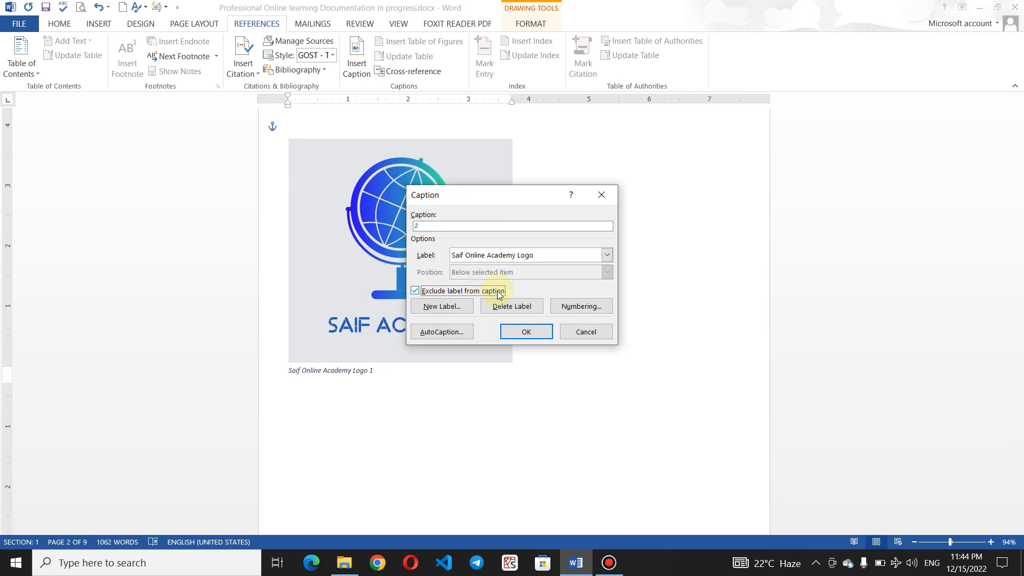
pyautogui.click(520, 331)
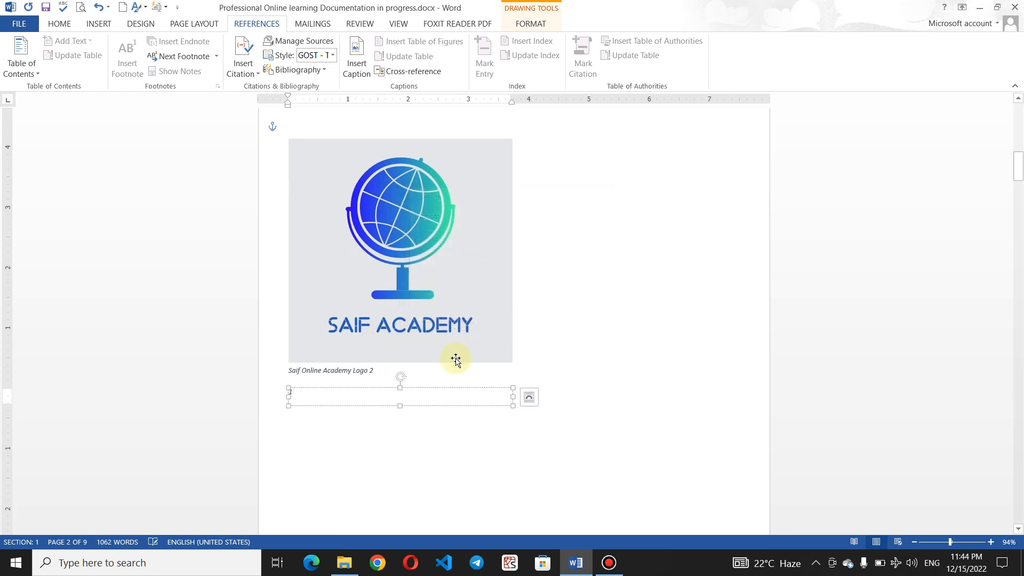
# Insert a further caption from the one directly under the logo, with the "Saif Online Academy Logo" label included again
pyautogui.click(374, 370)
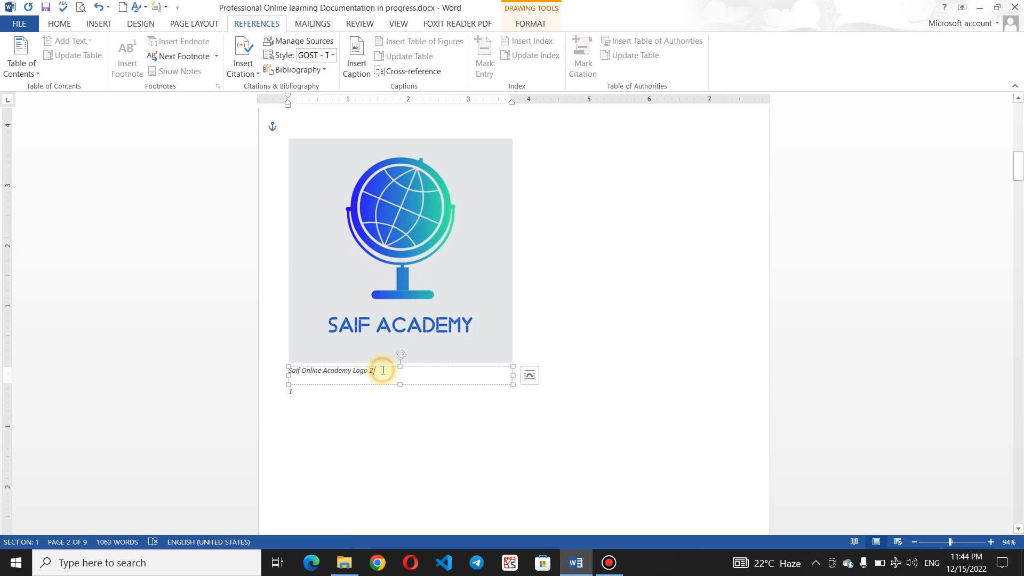
pyautogui.click(353, 53)
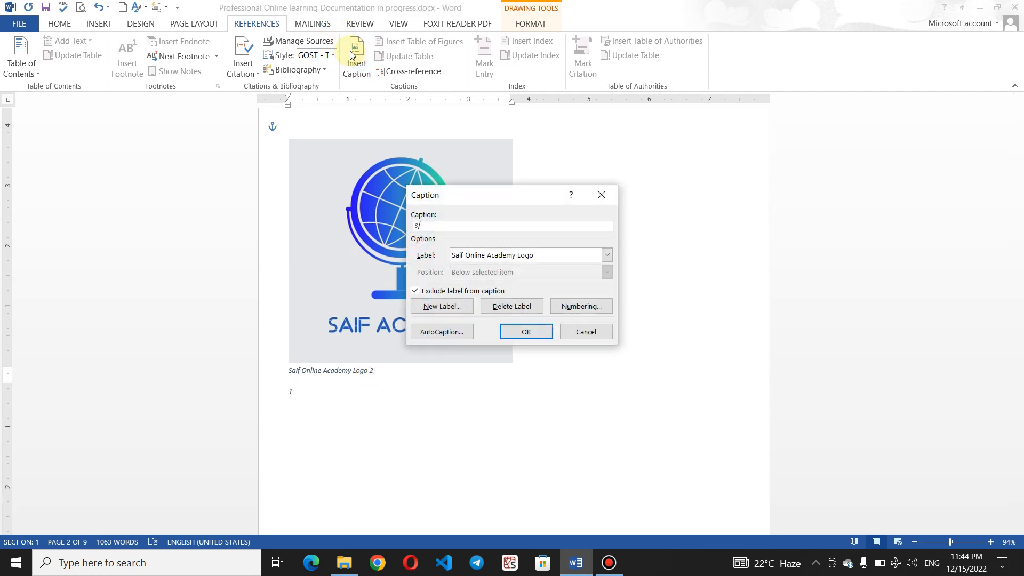
pyautogui.click(417, 290)
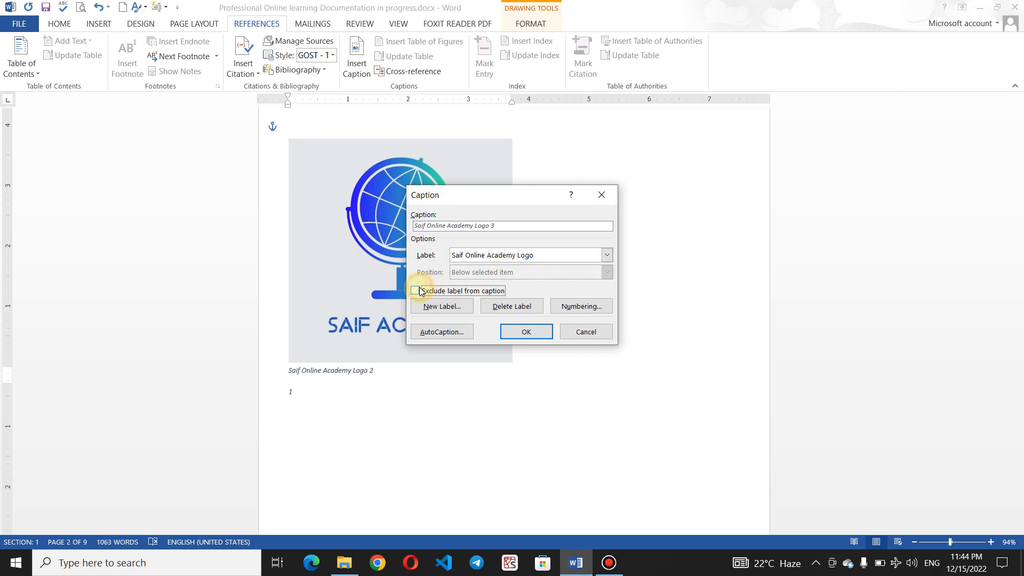
pyautogui.click(520, 332)
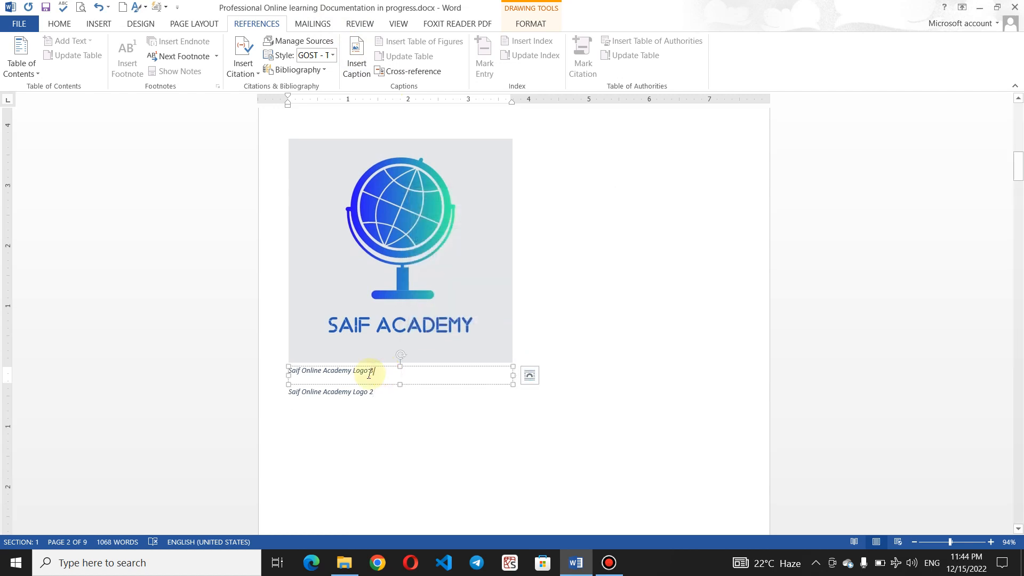
# From the lower logo caption, delete the custom "Saif Online Academy Logo" label from the caption labels
pyautogui.click(383, 395)
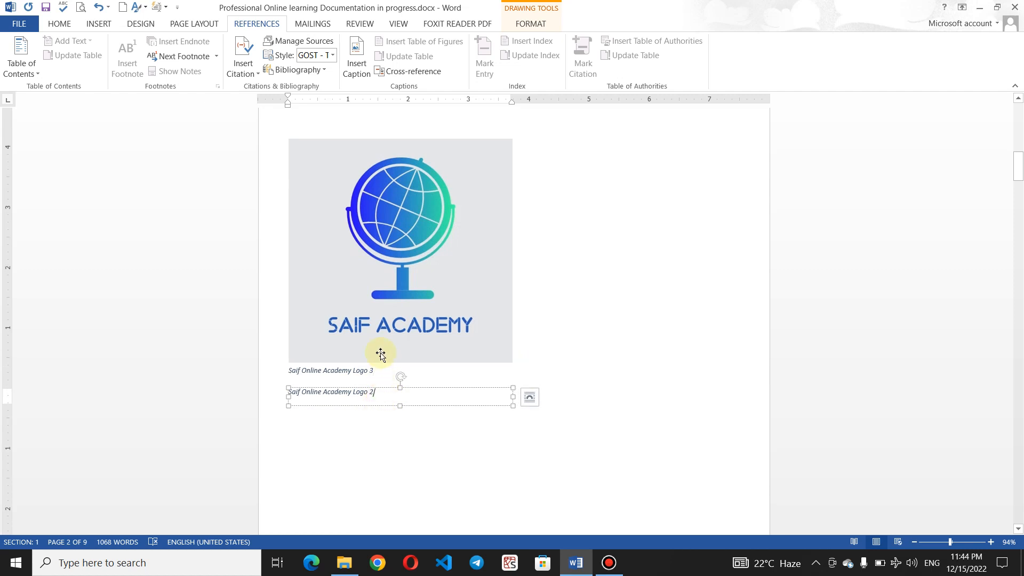
pyautogui.click(357, 56)
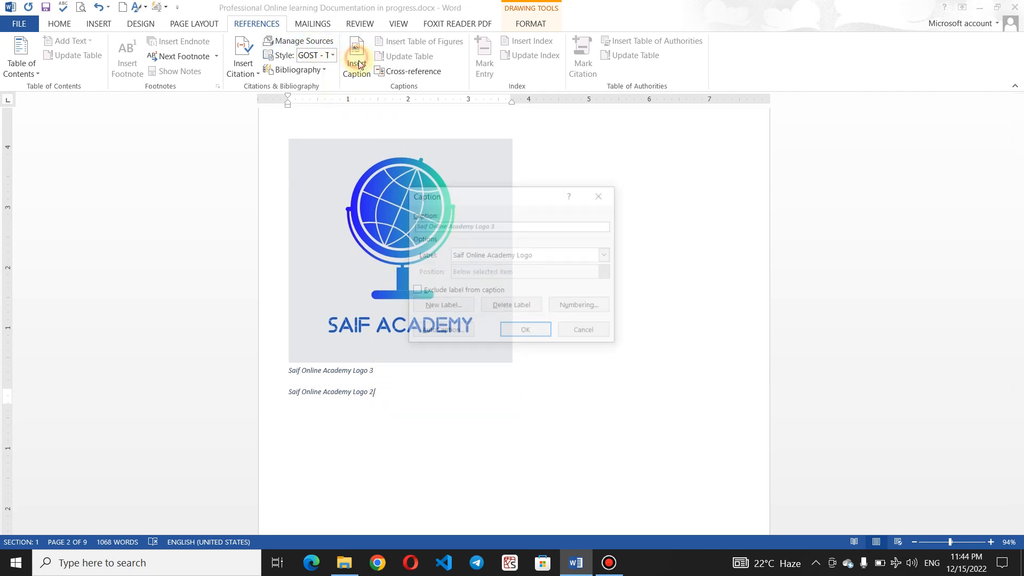
pyautogui.click(501, 307)
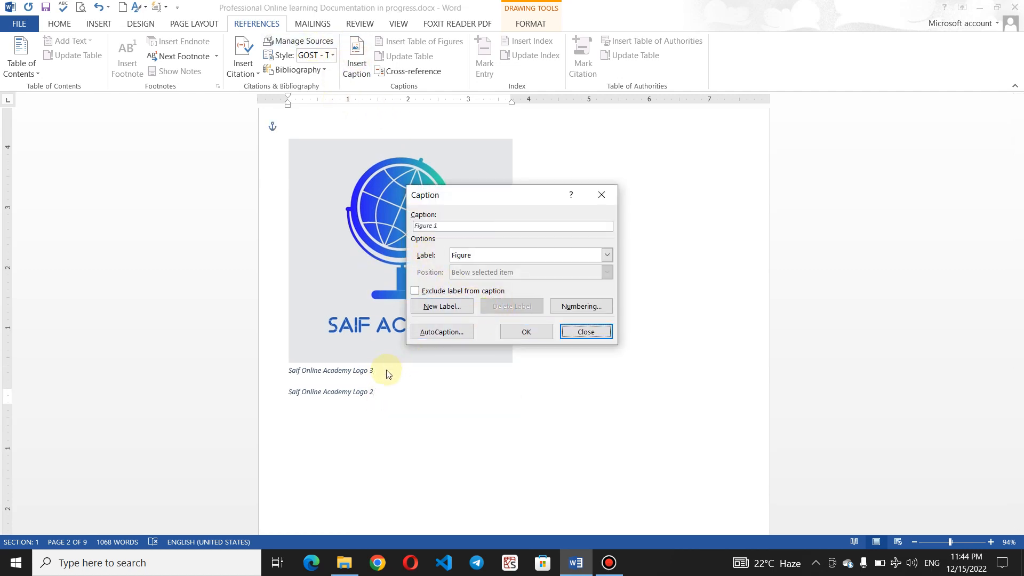
# Insert a caption with the Figure label and check which labels the caption settings offer, without adding another caption
pyautogui.click(533, 333)
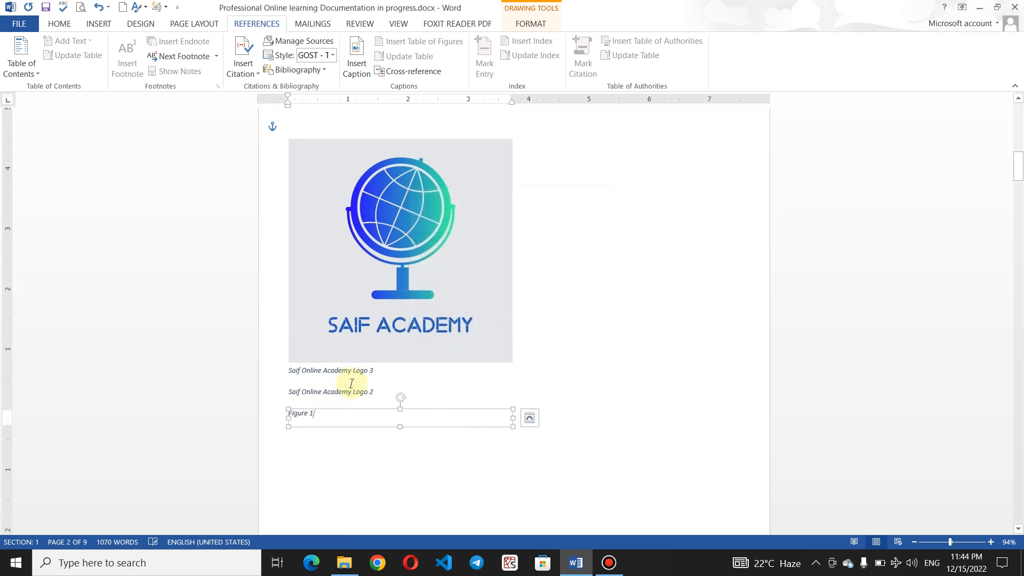
pyautogui.click(356, 393)
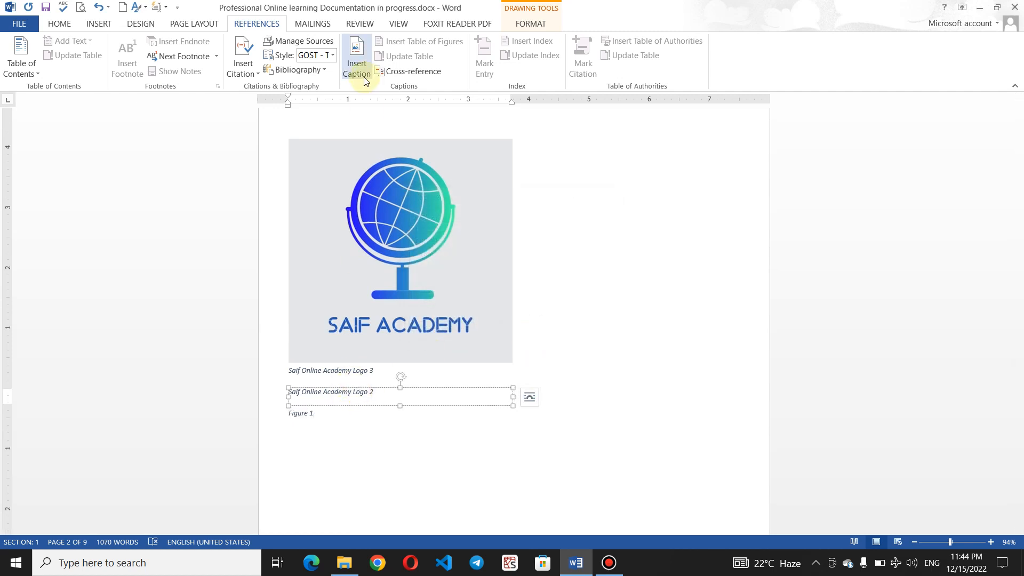
pyautogui.click(366, 80)
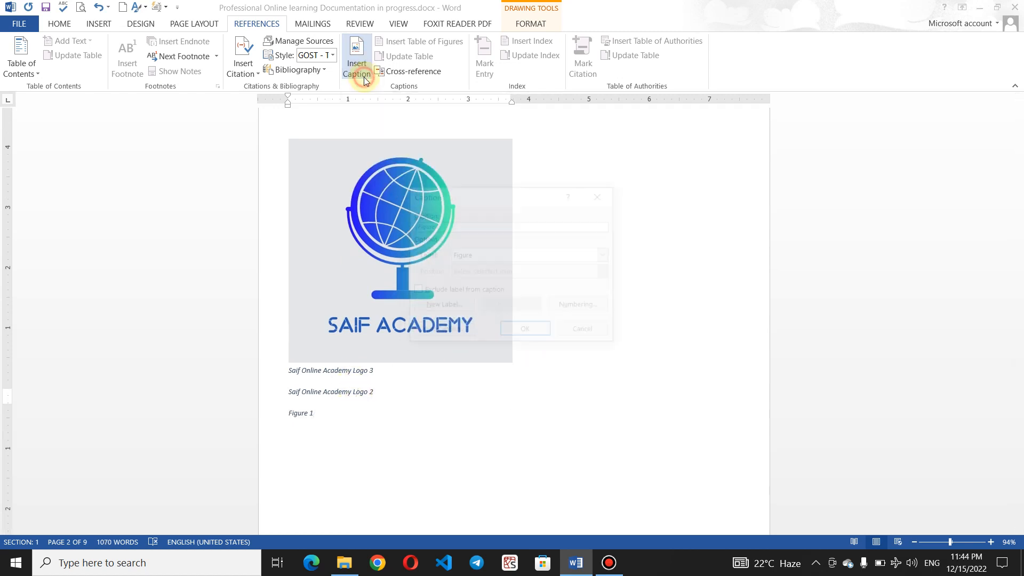
pyautogui.click(481, 256)
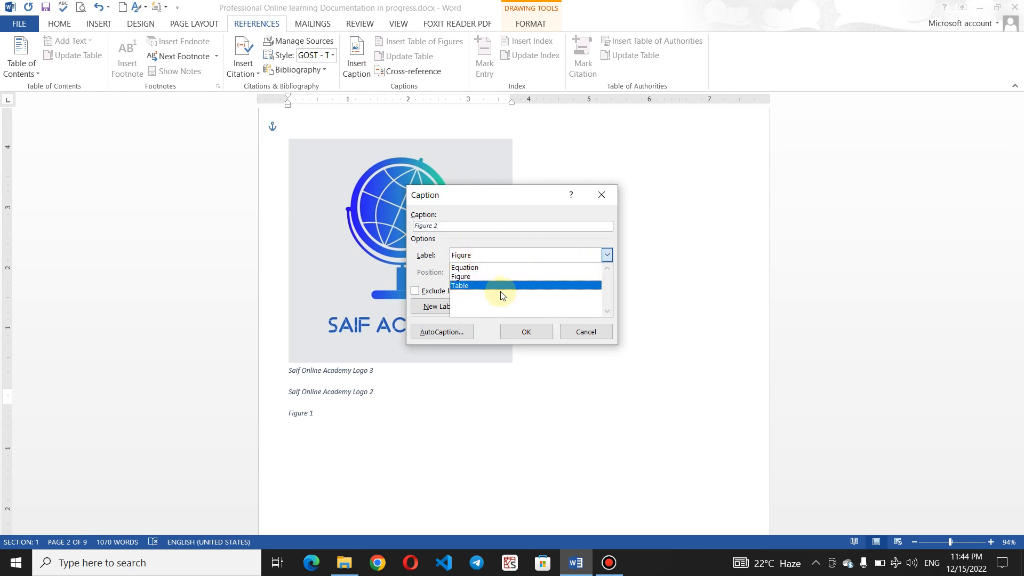
pyautogui.click(602, 195)
pyautogui.click(585, 332)
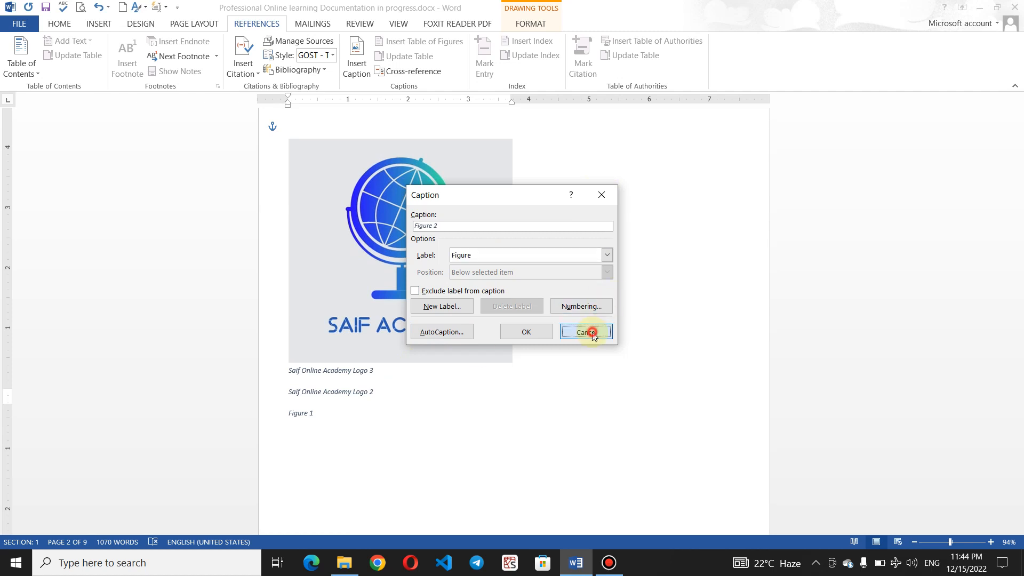
# Erase the text of the "Saif Online Academy Logo" caption directly under the logo, up to its first letter
pyautogui.click(381, 373)
pyautogui.press('BackSpace')
pyautogui.press('BackSpace')
pyautogui.press('BackSpace')
pyautogui.press('BackSpace')
pyautogui.press('BackSpace')
pyautogui.press('BackSpace')
pyautogui.press('BackSpace')
pyautogui.press('BackSpace')
pyautogui.press('BackSpace')
pyautogui.press('BackSpace')
pyautogui.press('BackSpace')
pyautogui.press('BackSpace')
pyautogui.press('BackSpace')
pyautogui.press('BackSpace')
pyautogui.press('BackSpace')
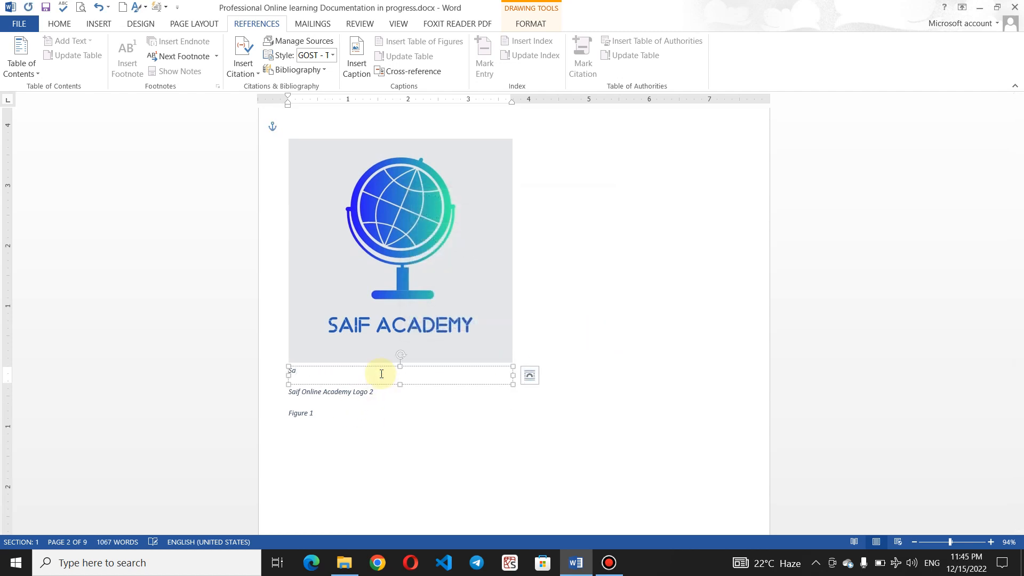
# Clear the text of the second "Saif Online Academy Logo" caption below the logo
pyautogui.click(384, 389)
pyautogui.press('BackSpace')
pyautogui.press('BackSpace')
pyautogui.press('BackSpace')
pyautogui.press('BackSpace')
pyautogui.press('BackSpace')
pyautogui.press('BackSpace')
pyautogui.press('BackSpace')
pyautogui.press('BackSpace')
pyautogui.press('BackSpace')
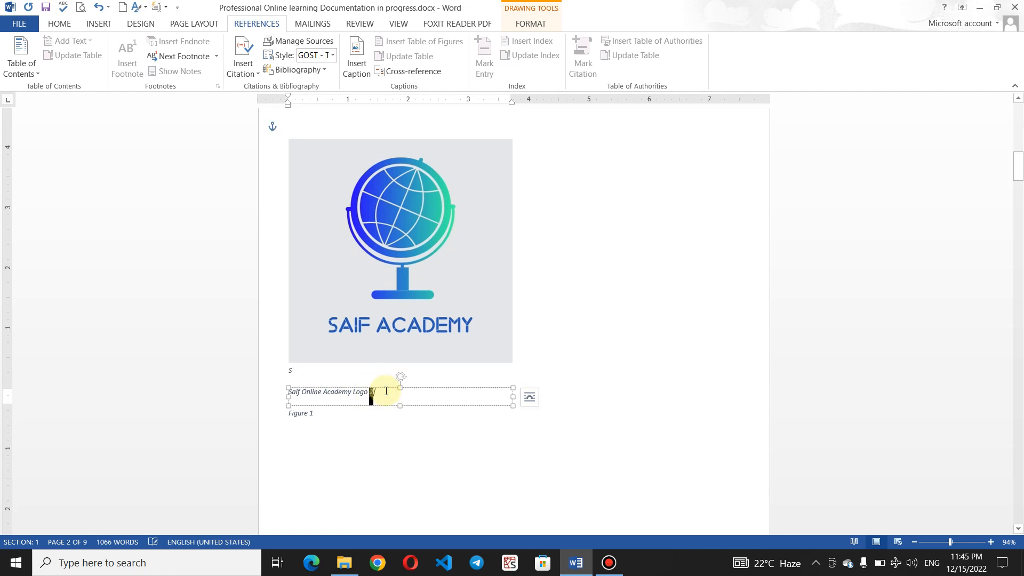
pyautogui.press('BackSpace')
pyautogui.press('BackSpace')
pyautogui.press('BackSpace')
pyautogui.press('BackSpace')
pyautogui.press('BackSpace')
pyautogui.press('BackSpace')
pyautogui.press('BackSpace')
pyautogui.press('BackSpace')
pyautogui.press('BackSpace')
pyautogui.press('BackSpace')
pyautogui.press('BackSpace')
pyautogui.press('BackSpace')
pyautogui.press('BackSpace')
pyautogui.press('BackSpace')
pyautogui.press('BackSpace')
pyautogui.press('BackSpace')
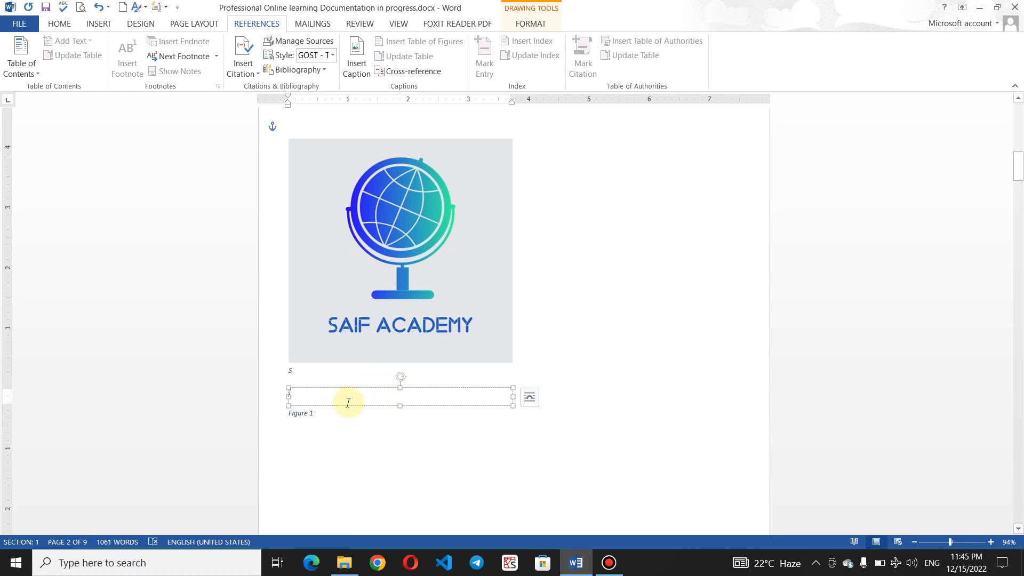
# Delete the Figure caption's text and the leftover letter in the caption directly under the logo
pyautogui.click(337, 413)
pyautogui.rightClick(338, 415)
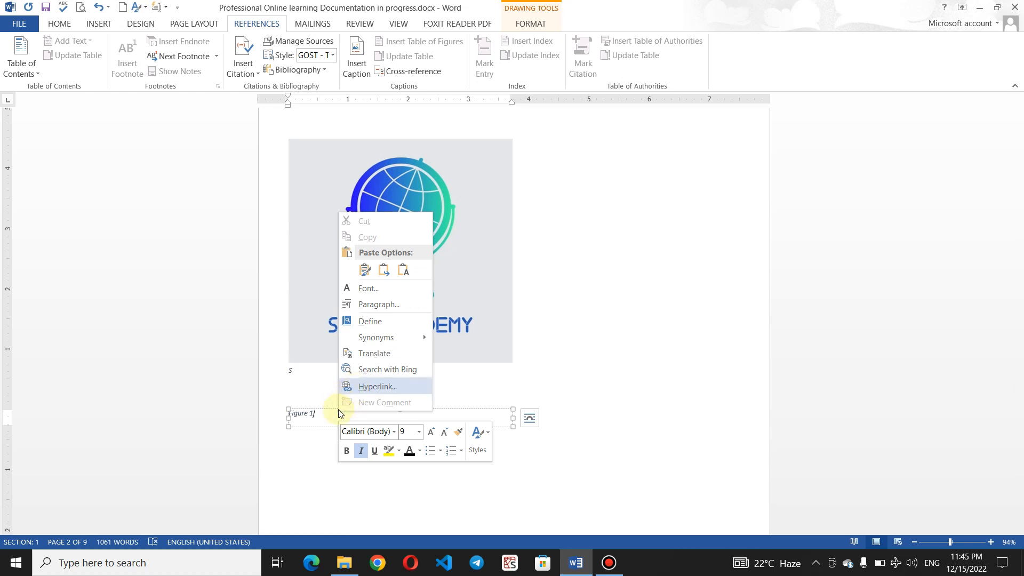
pyautogui.click(325, 422)
pyautogui.press('BackSpace')
pyautogui.press('BackSpace')
pyautogui.press('BackSpace')
pyautogui.press('BackSpace')
pyautogui.press('BackSpace')
pyautogui.press('BackSpace')
pyautogui.press('BackSpace')
pyautogui.press('BackSpace')
pyautogui.press('BackSpace')
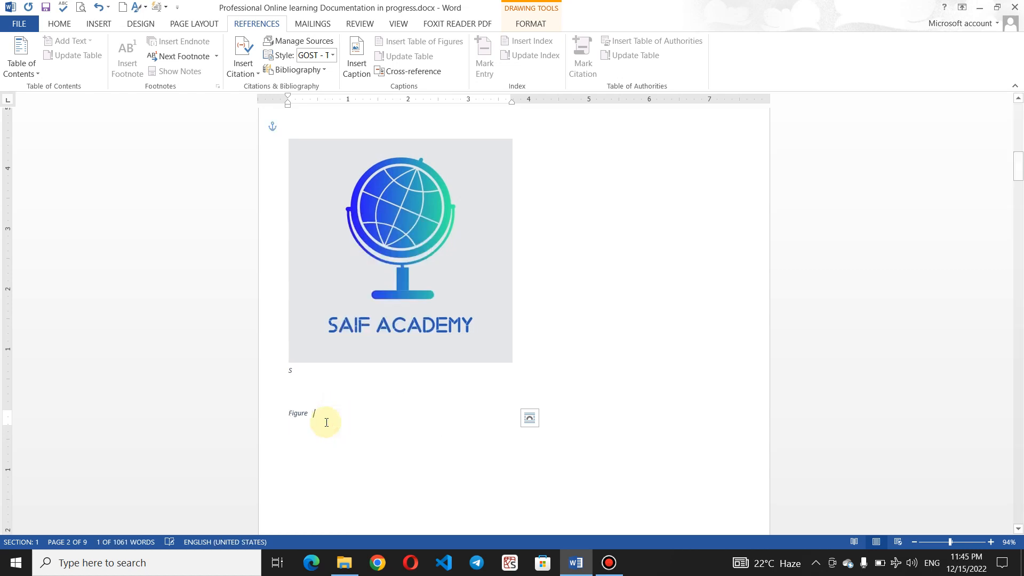
pyautogui.click(299, 382)
pyautogui.press('BackSpace')
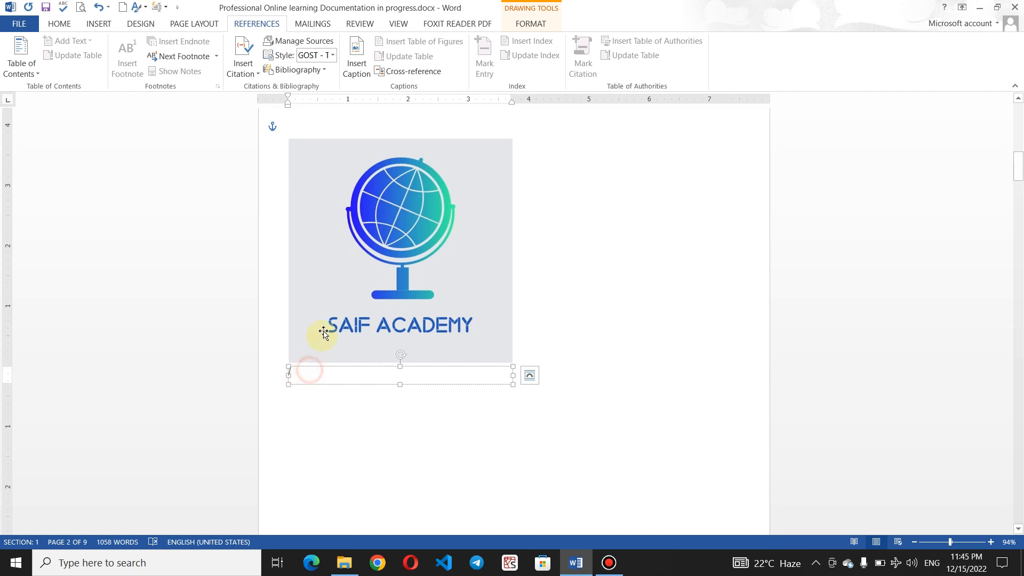
# Insert a number-only caption below the logo picture, using the Figure label excluded from the caption
pyautogui.click(324, 325)
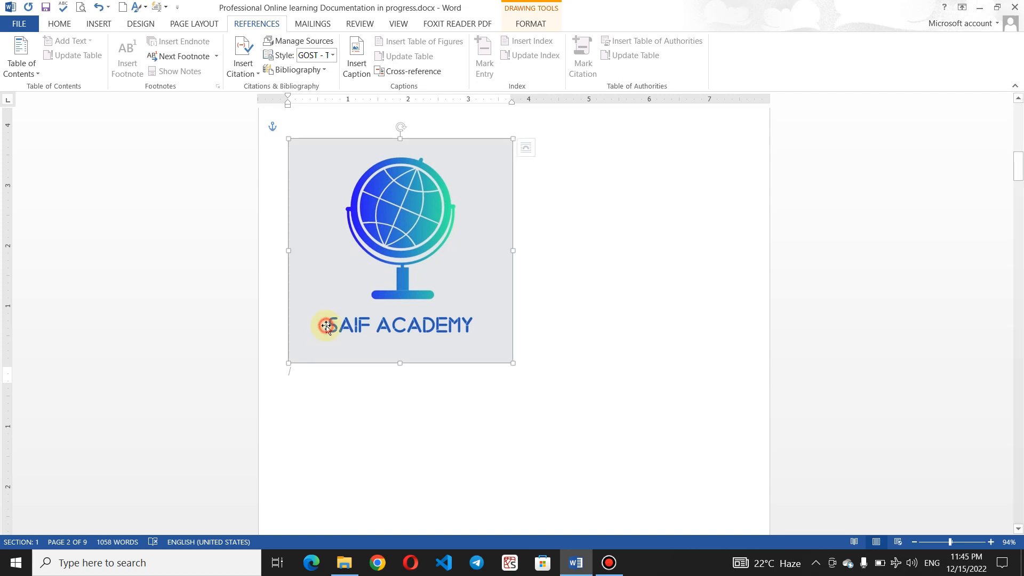
pyautogui.click(357, 68)
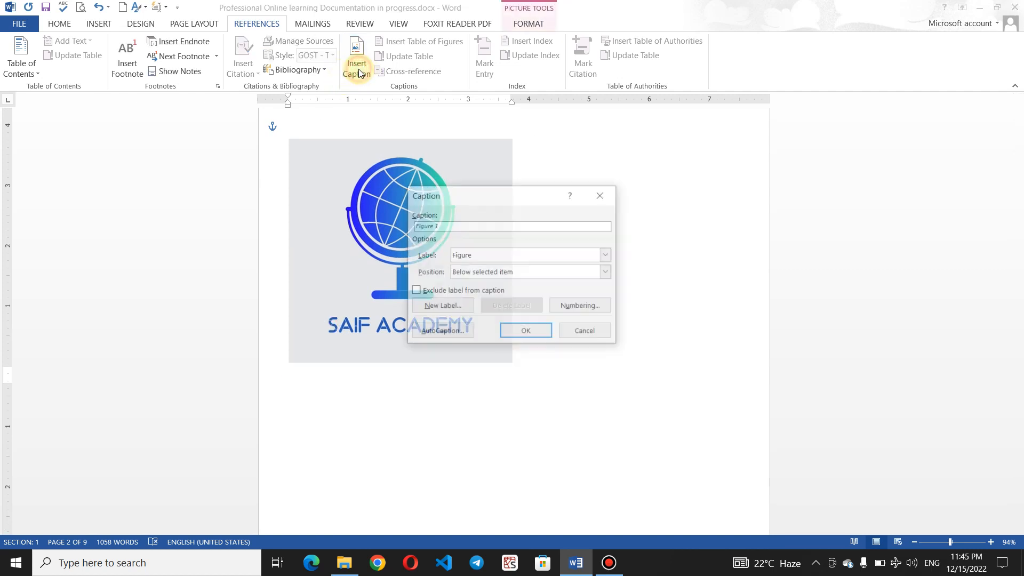
pyautogui.click(415, 292)
pyautogui.click(523, 341)
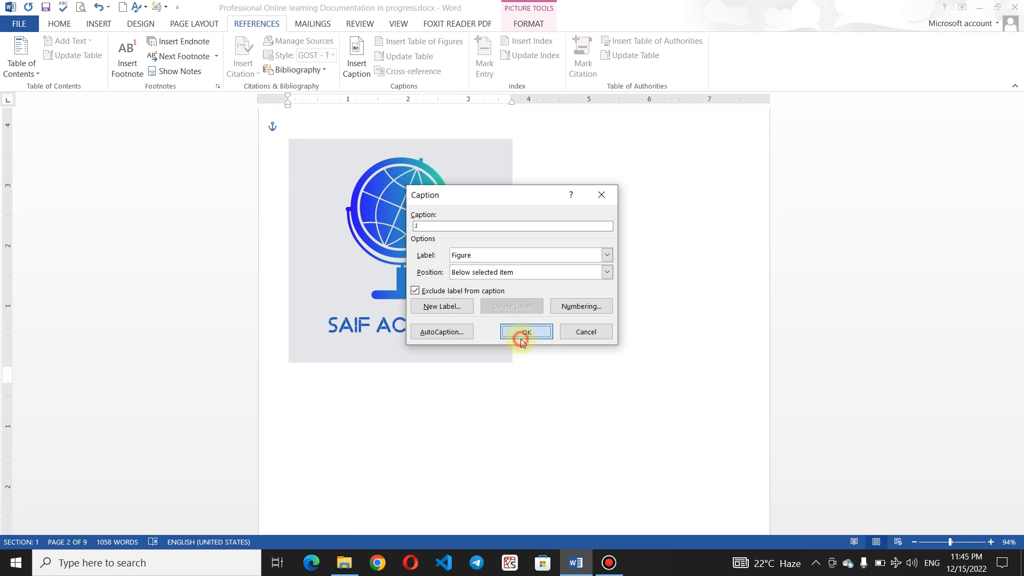
pyautogui.click(327, 414)
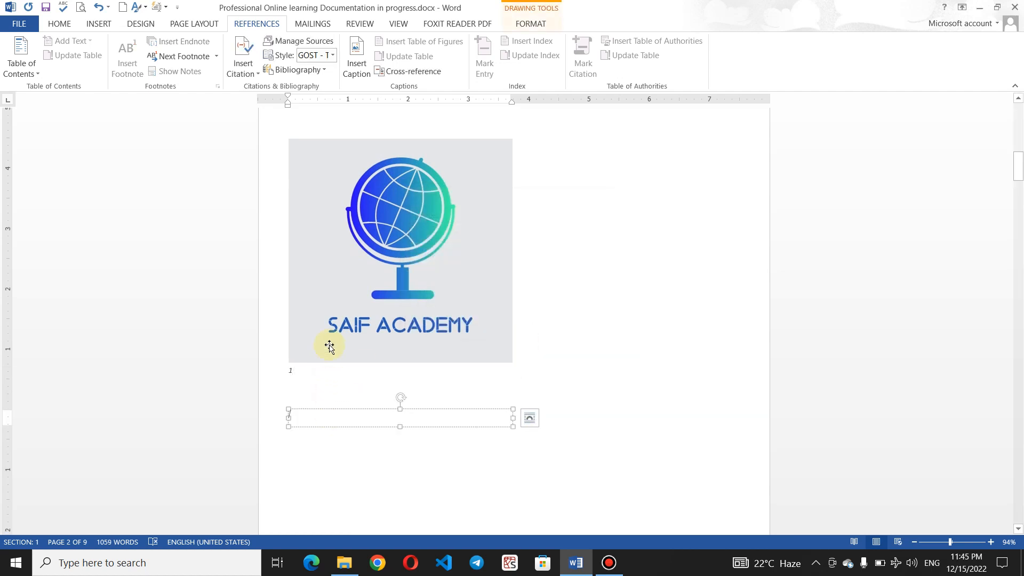
# Duplicate the logo picture, place a copy lower on the page, and add a number-only caption below that copy
pyautogui.click(350, 305)
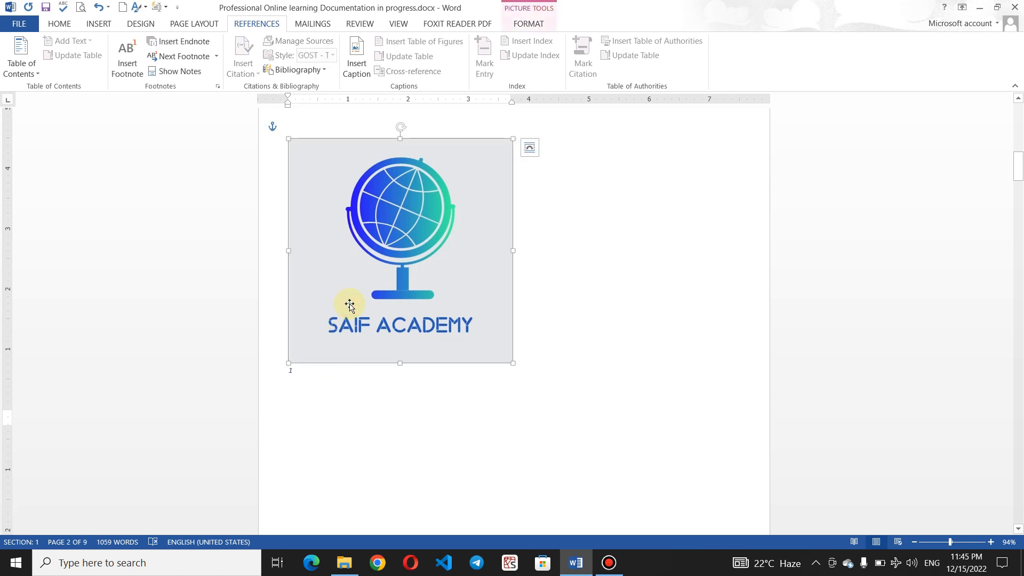
pyautogui.moveTo(350, 303); pyautogui.dragTo(424, 268)
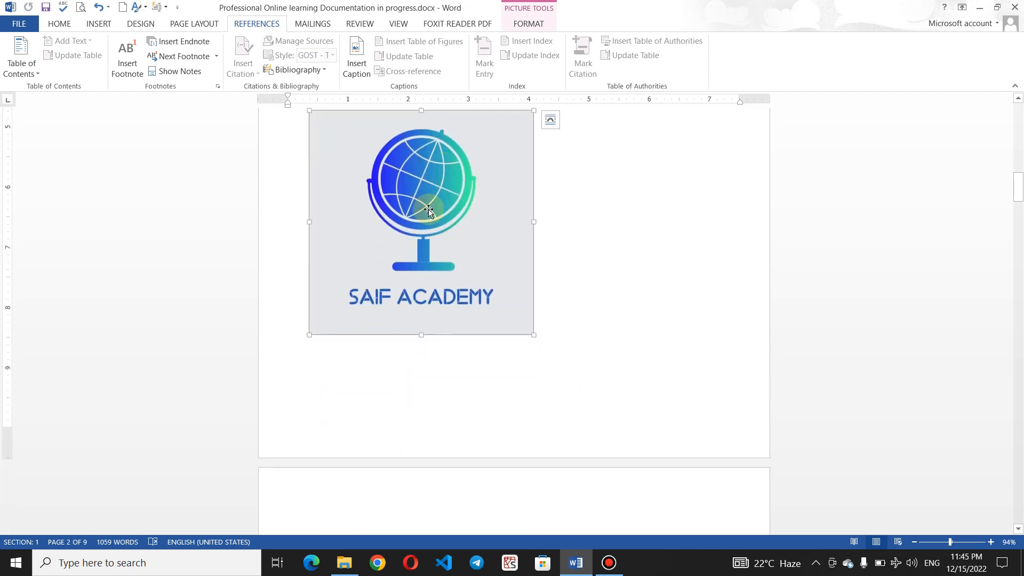
pyautogui.click(347, 61)
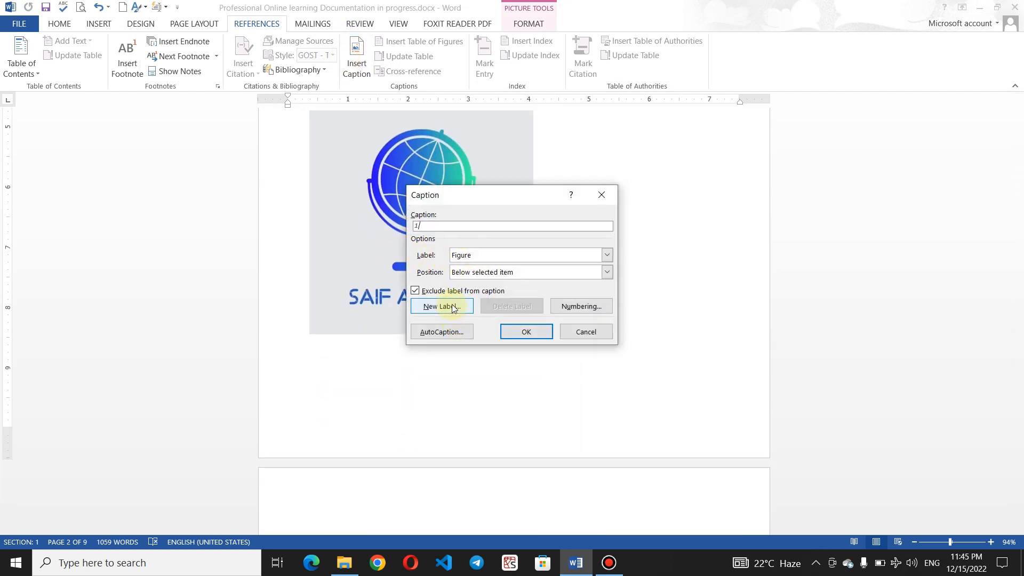
pyautogui.click(526, 332)
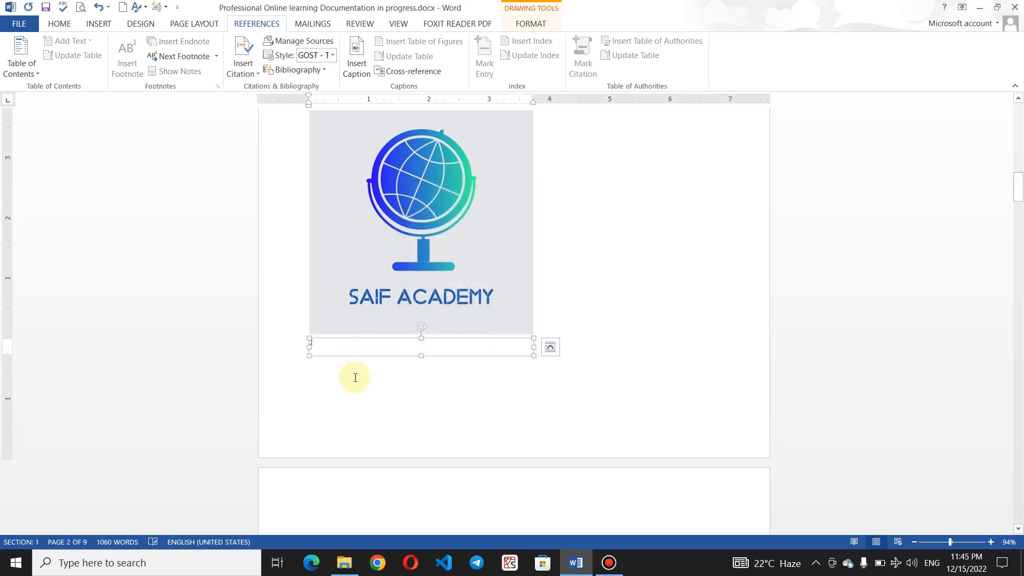
# Move the frontmost copy in the upper stack of logos to the empty space on the right of the page
pyautogui.click(355, 378)
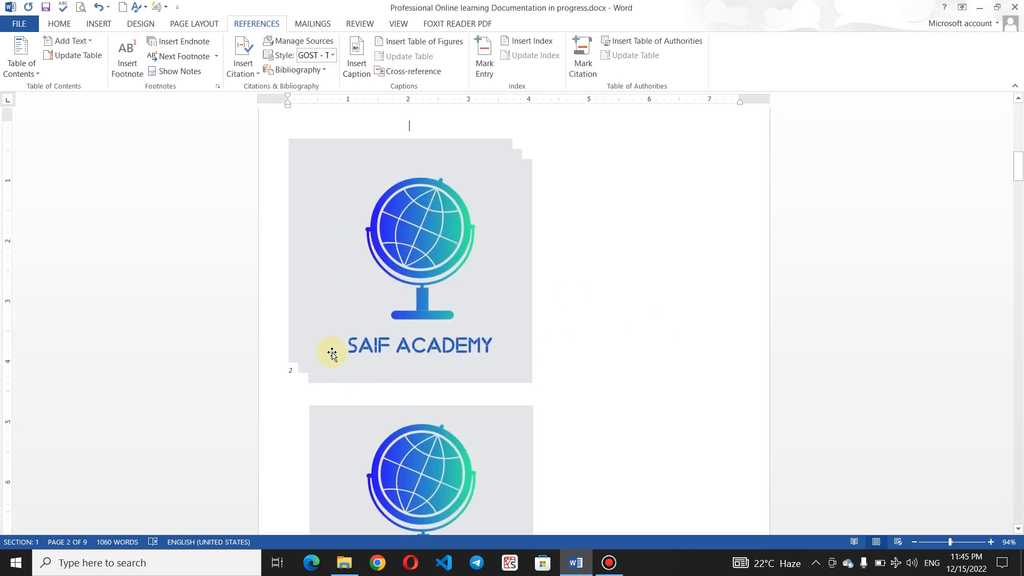
pyautogui.doubleClick(422, 292)
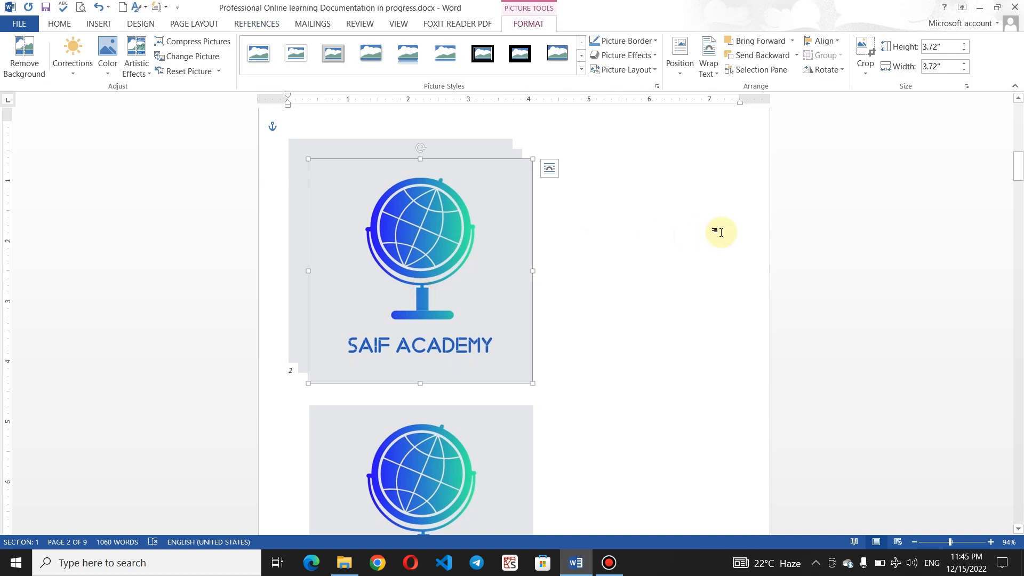
pyautogui.moveTo(431, 263); pyautogui.dragTo(702, 247)
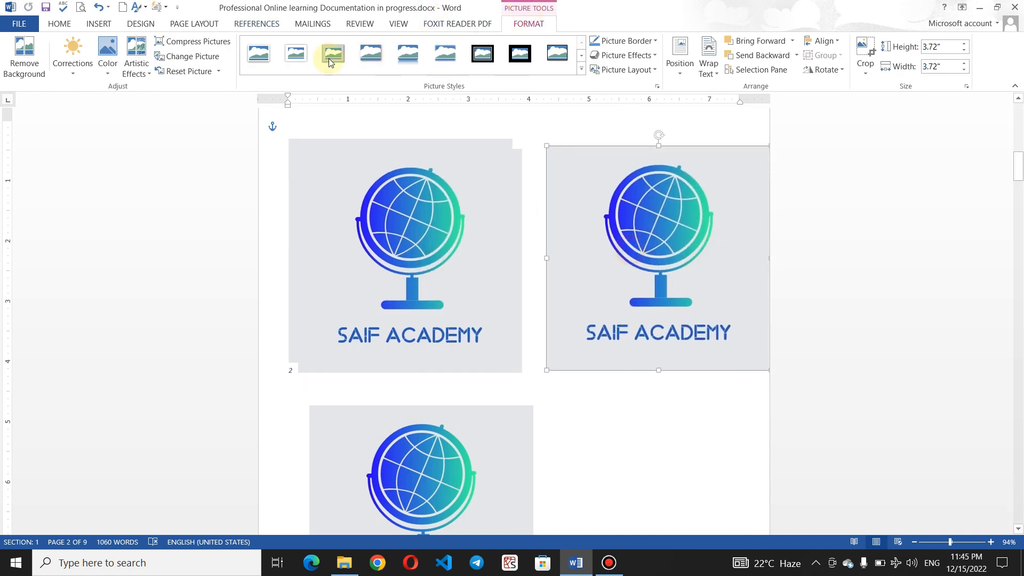
# Add a caption below the moved logo copy, with the label included and a new label named "سیف انلاین اکیدمی"
pyautogui.click(262, 21)
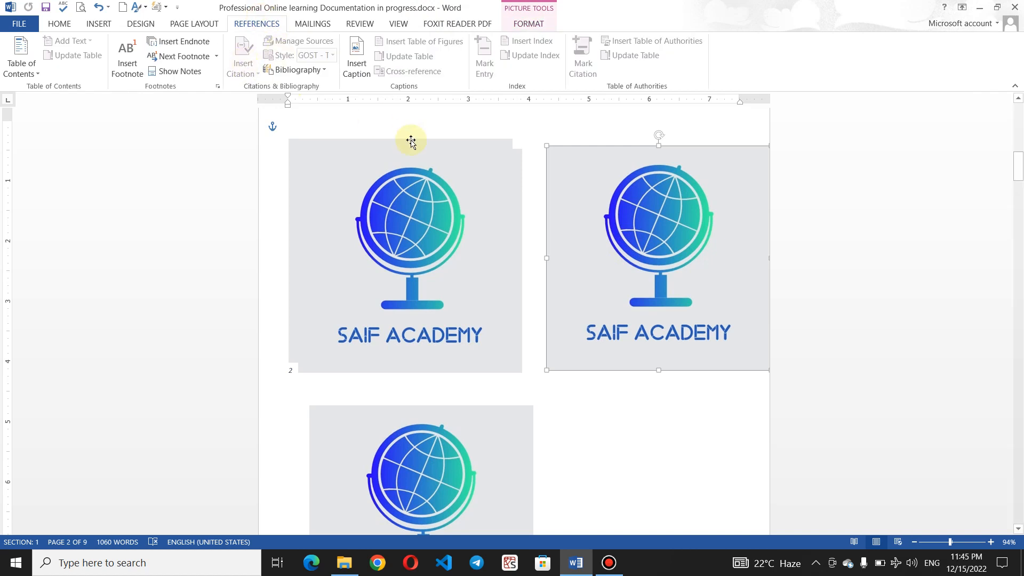
pyautogui.click(576, 130)
pyautogui.click(591, 183)
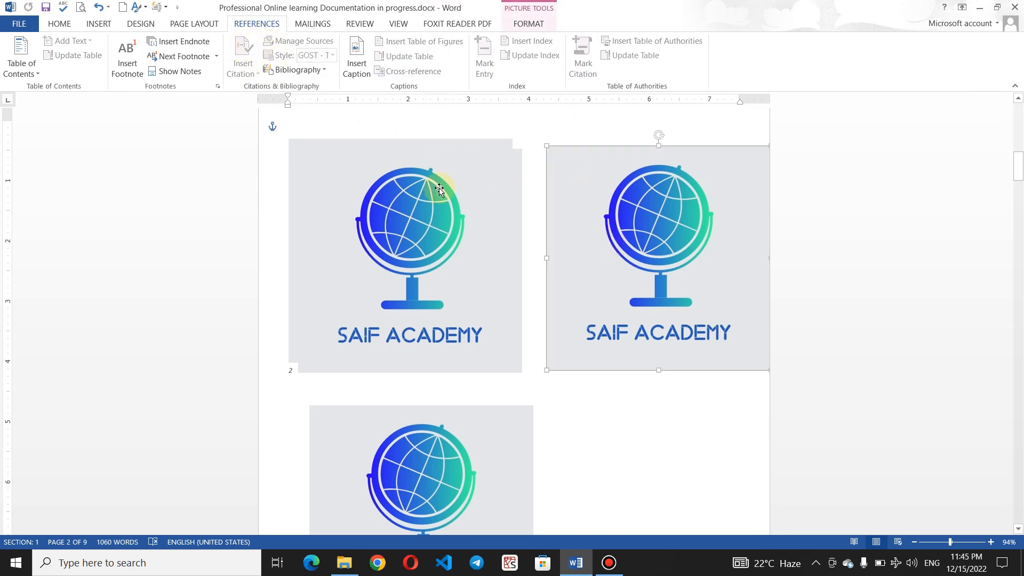
pyautogui.click(355, 63)
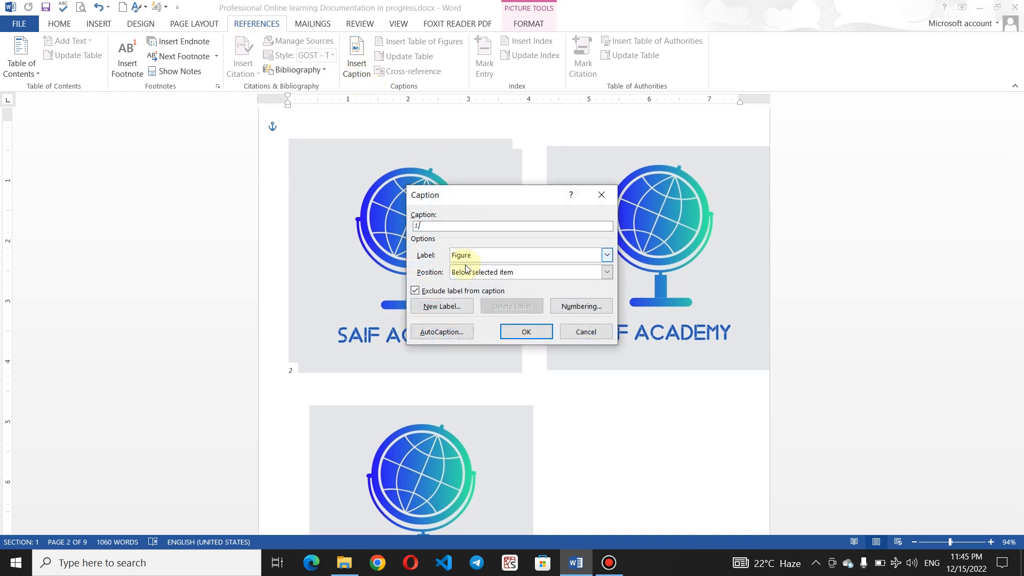
pyautogui.click(416, 292)
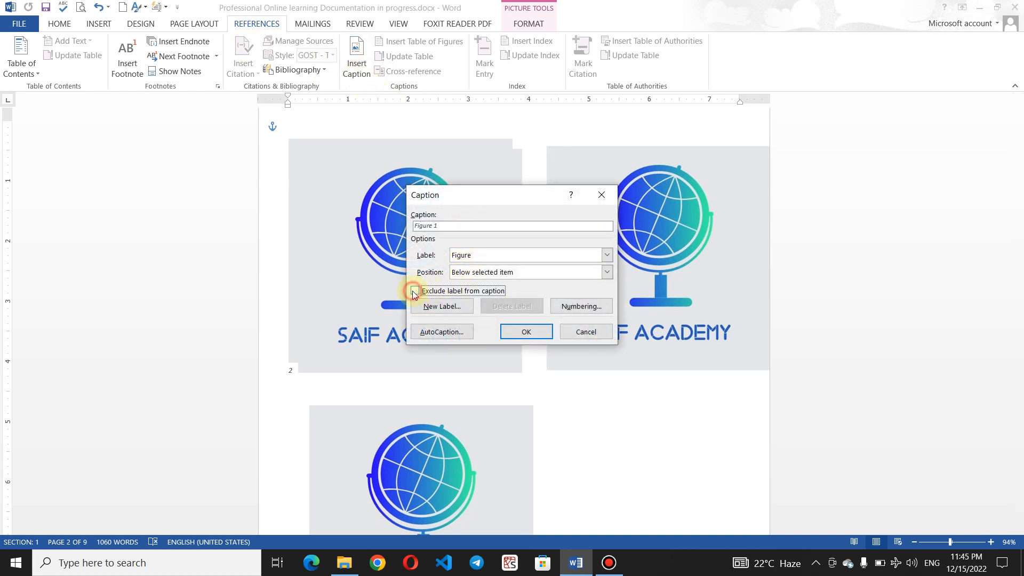
pyautogui.click(450, 306)
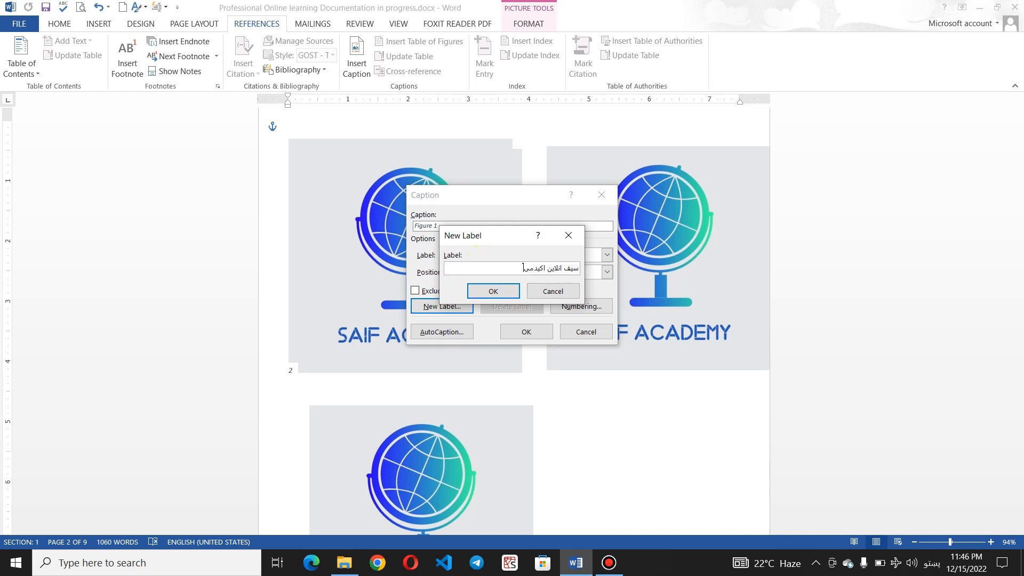
pyautogui.click(476, 291)
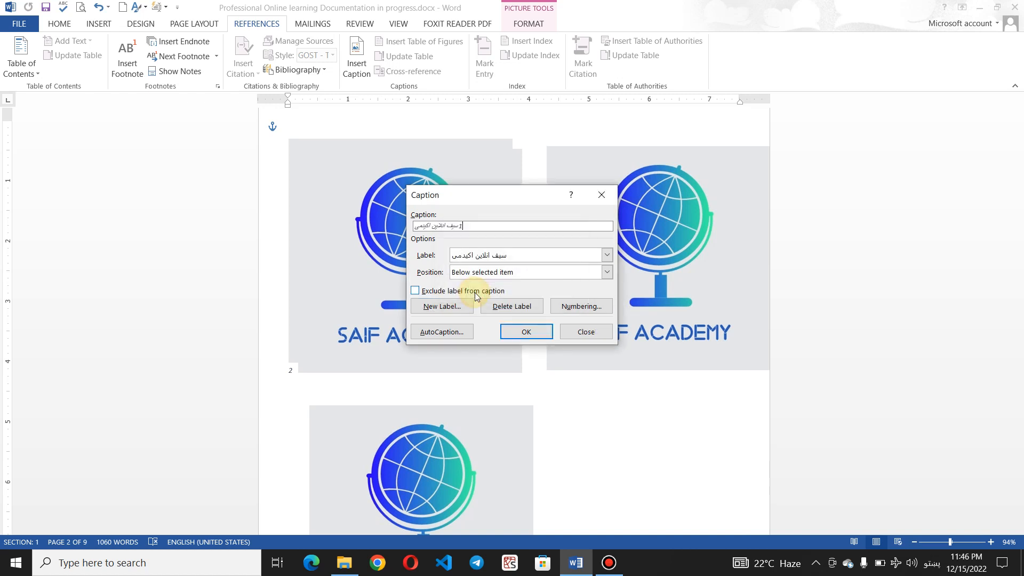
pyautogui.click(524, 333)
pyautogui.click(607, 409)
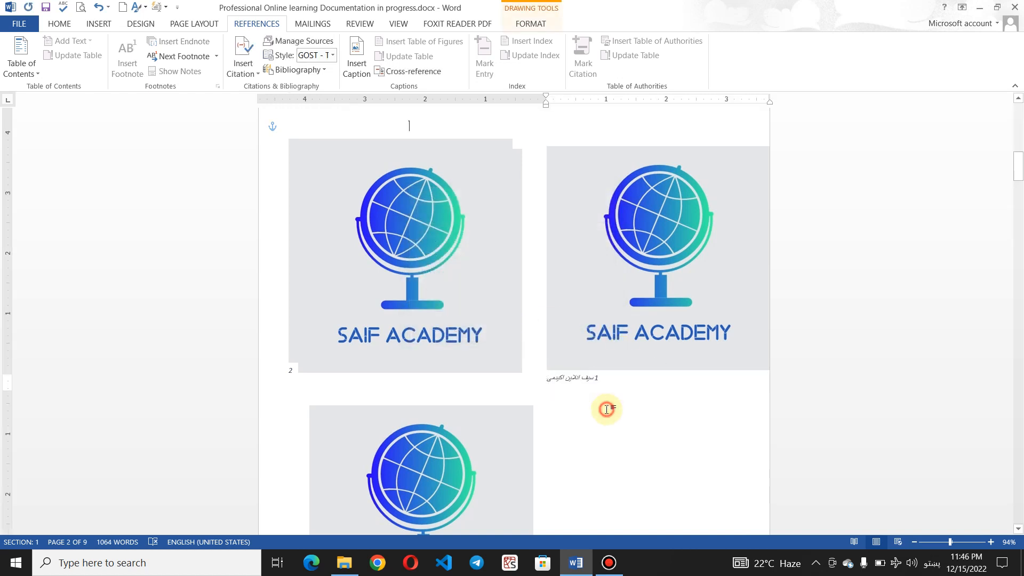
# Make the whole "سیف انلاین اکیدمی" caption bold and set its font size to 22
pyautogui.moveTo(611, 382); pyautogui.dragTo(548, 380)
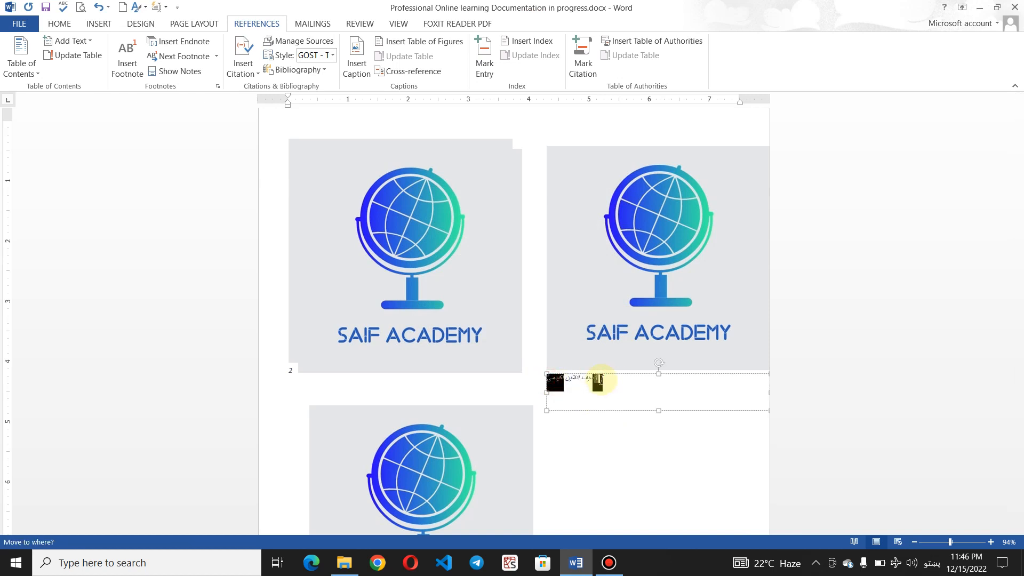
pyautogui.click(614, 382)
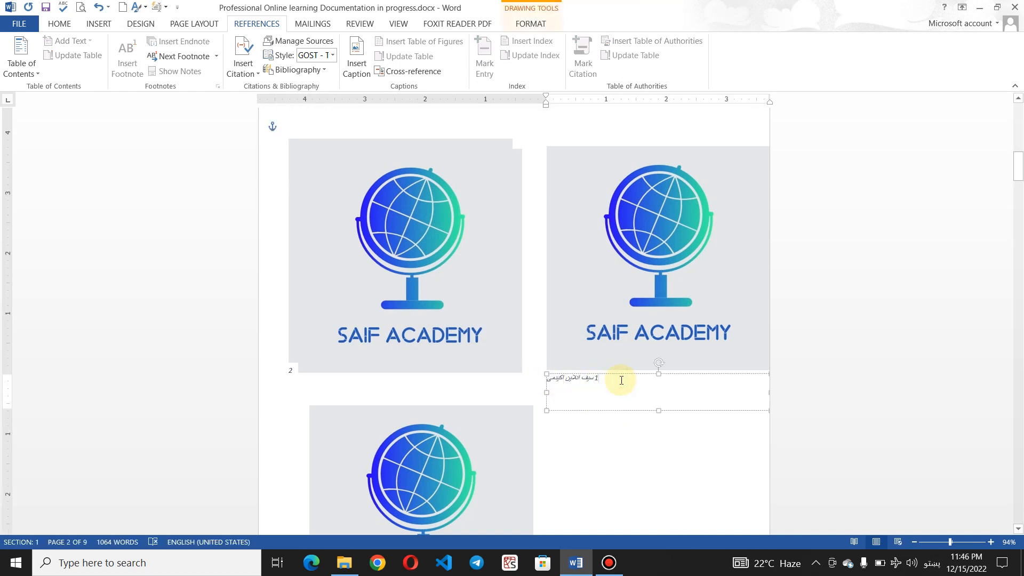
pyautogui.moveTo(618, 380); pyautogui.dragTo(589, 372)
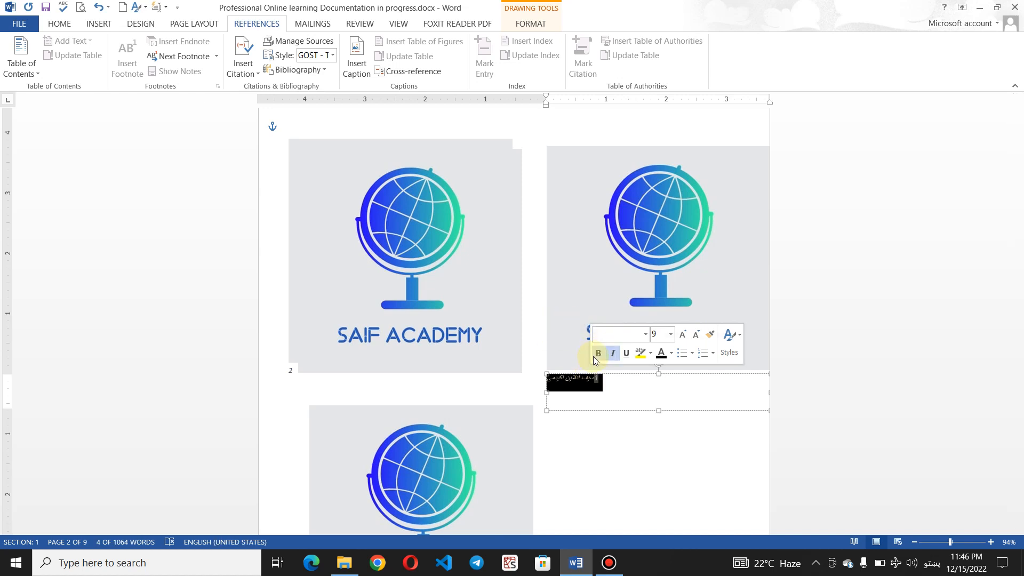
pyautogui.click(595, 354)
pyautogui.click(671, 334)
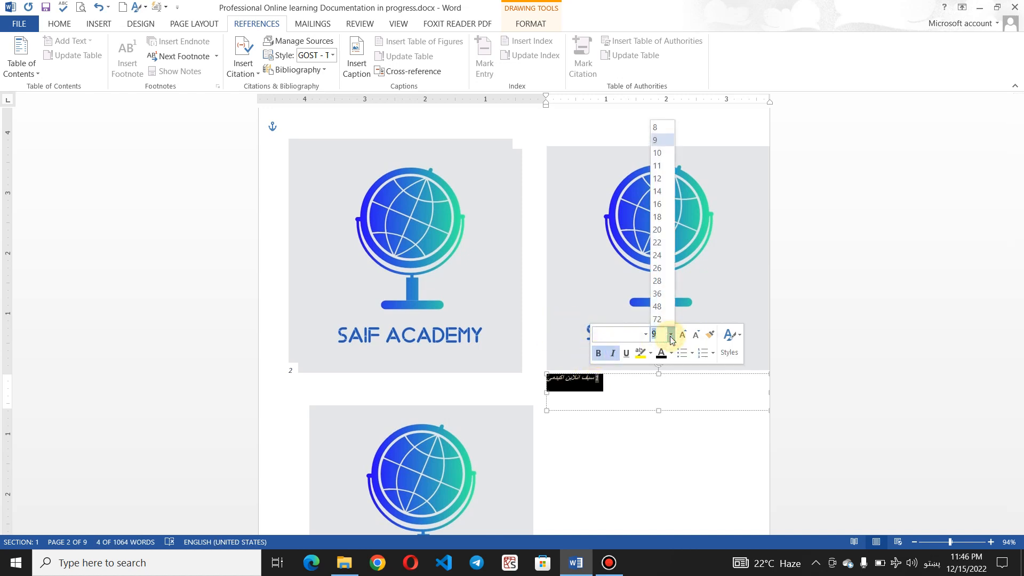
pyautogui.click(658, 242)
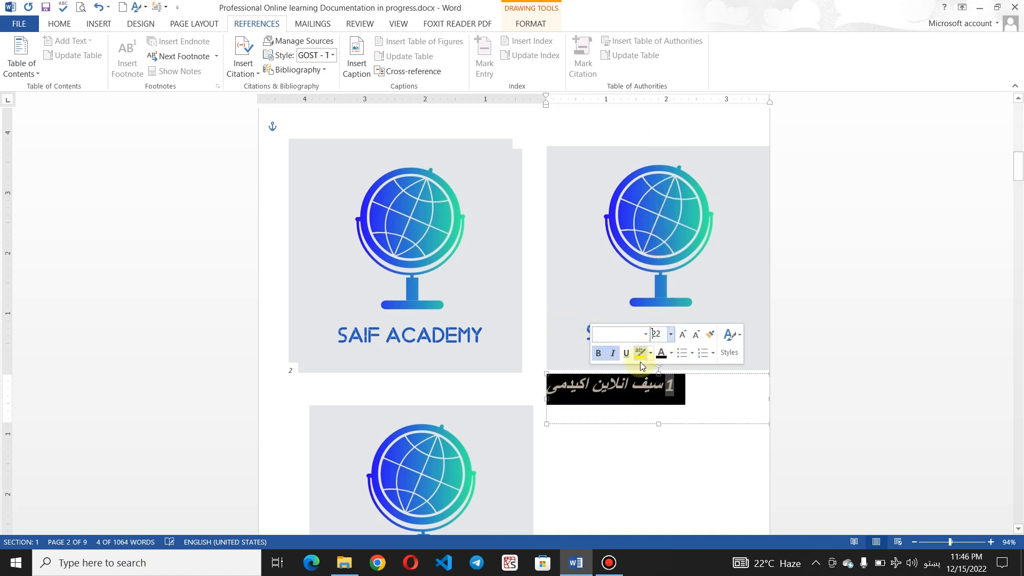
pyautogui.click(670, 401)
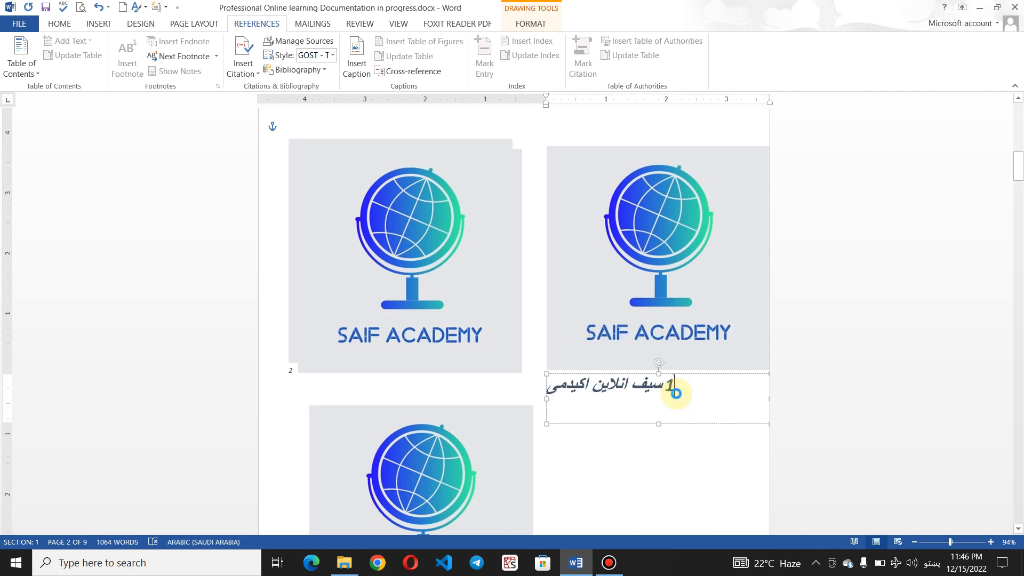
# Remove the number from the "سیف انلاین اکیدمی" caption and centre the caption text
pyautogui.doubleClick(673, 395)
pyautogui.press('BackSpace')
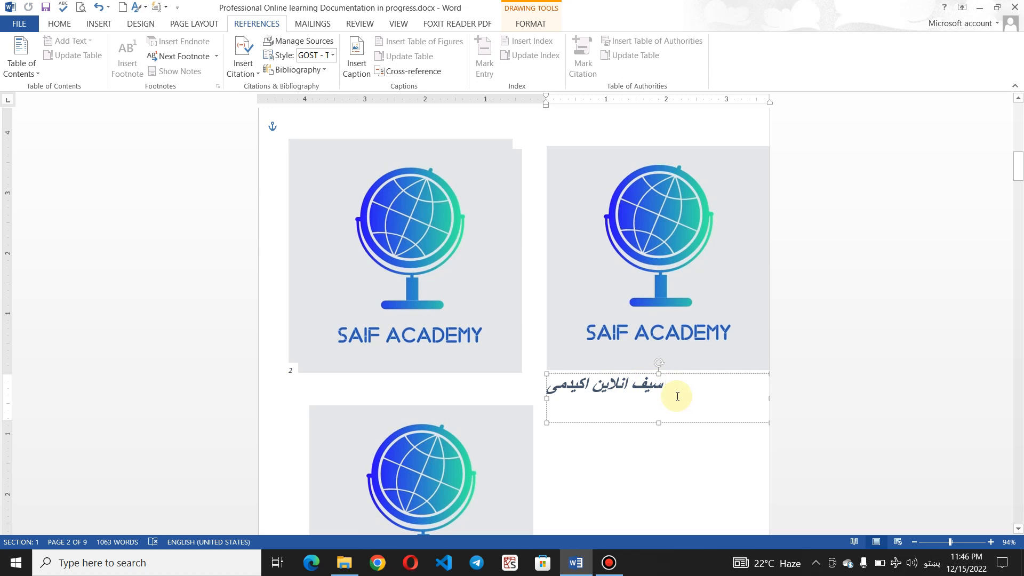
pyautogui.hotkey('ctrl', 'e')
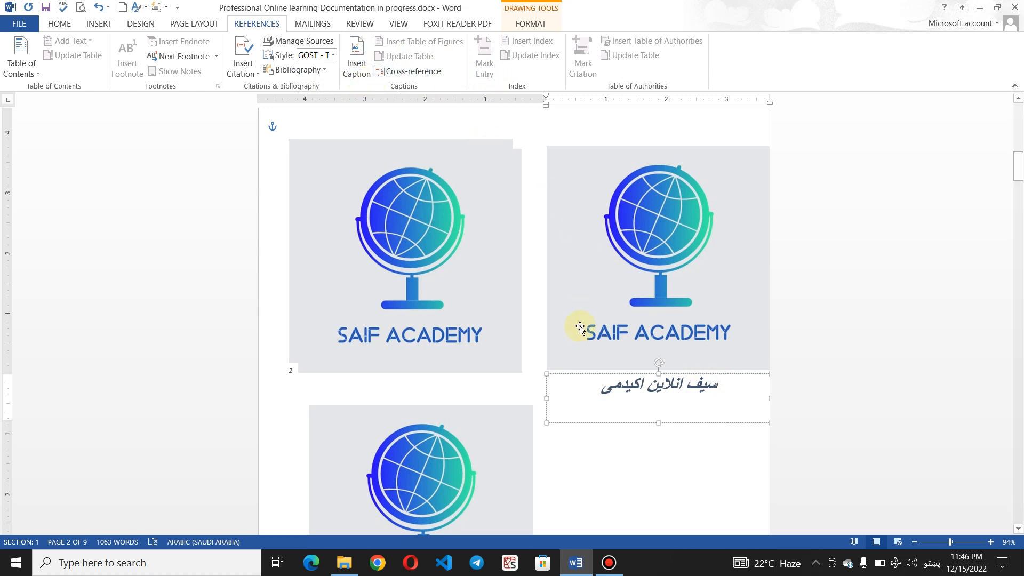
pyautogui.click(599, 442)
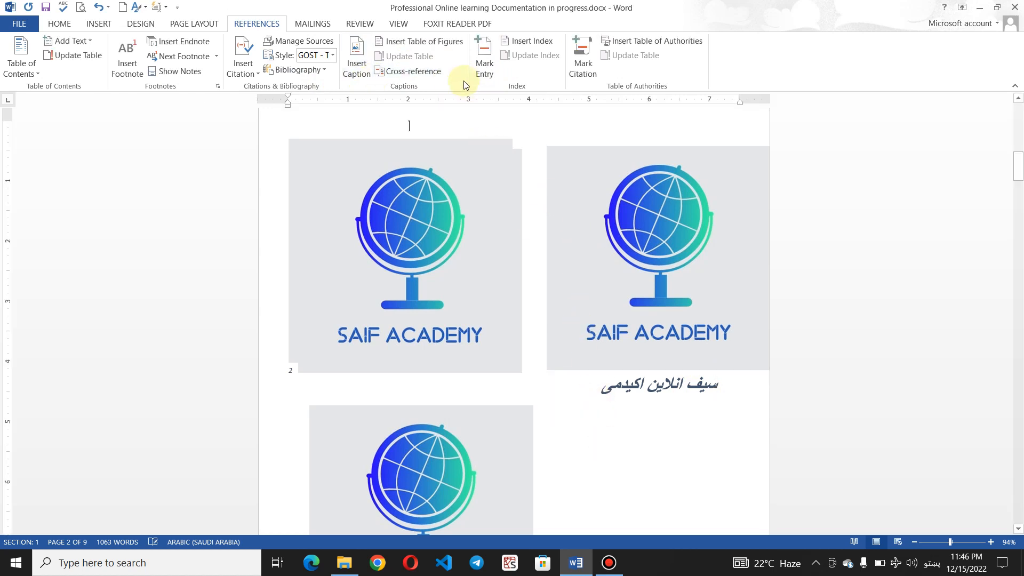
# Set up a table of figures for the blank page below the logos, with the "سیف انلاین اکیدمی" caption label and a dotted tab leader
pyautogui.click(432, 44)
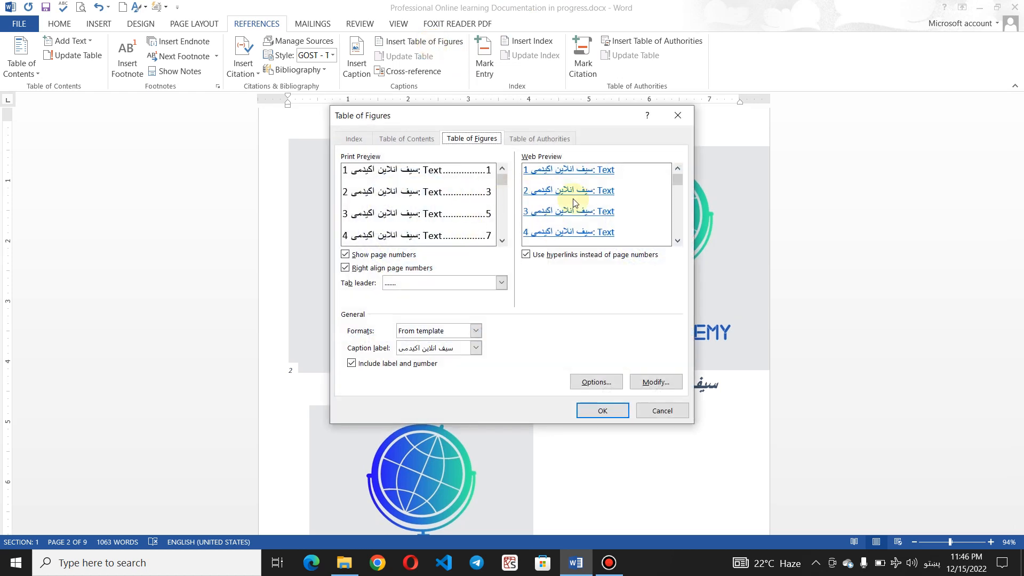
pyautogui.click(684, 117)
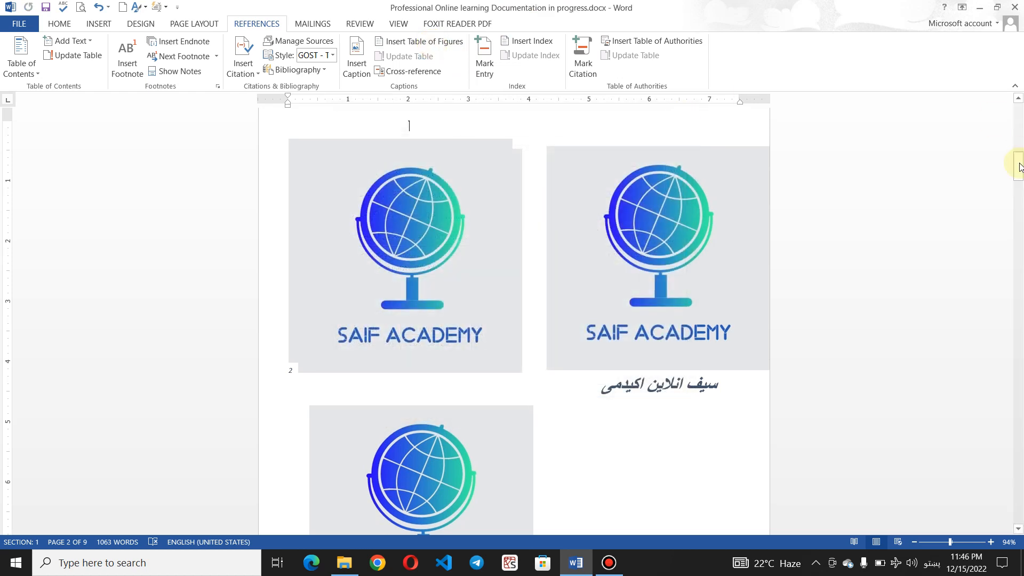
pyautogui.moveTo(1018, 169); pyautogui.dragTo(1018, 215)
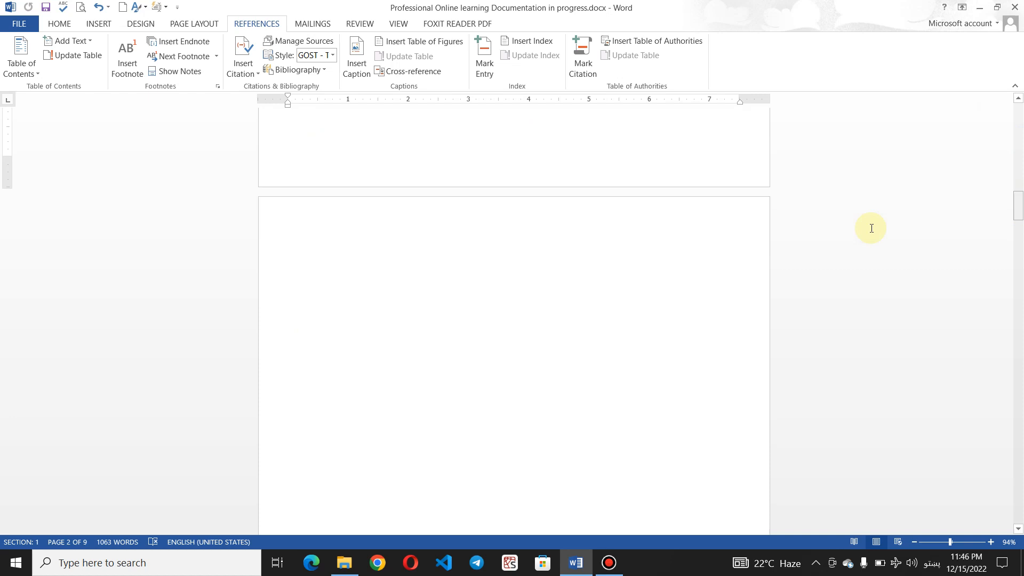
pyautogui.click(375, 258)
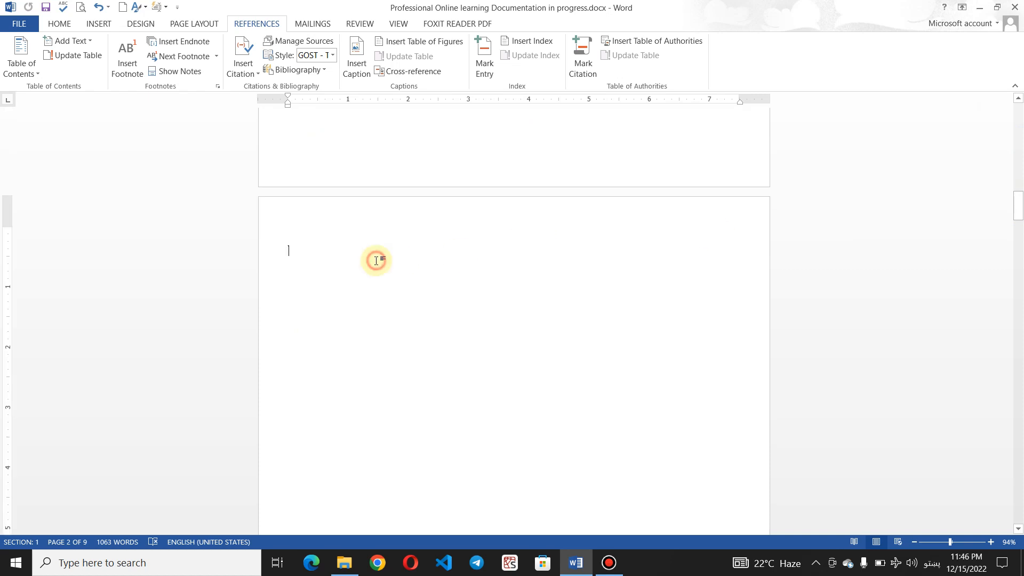
pyautogui.click(421, 41)
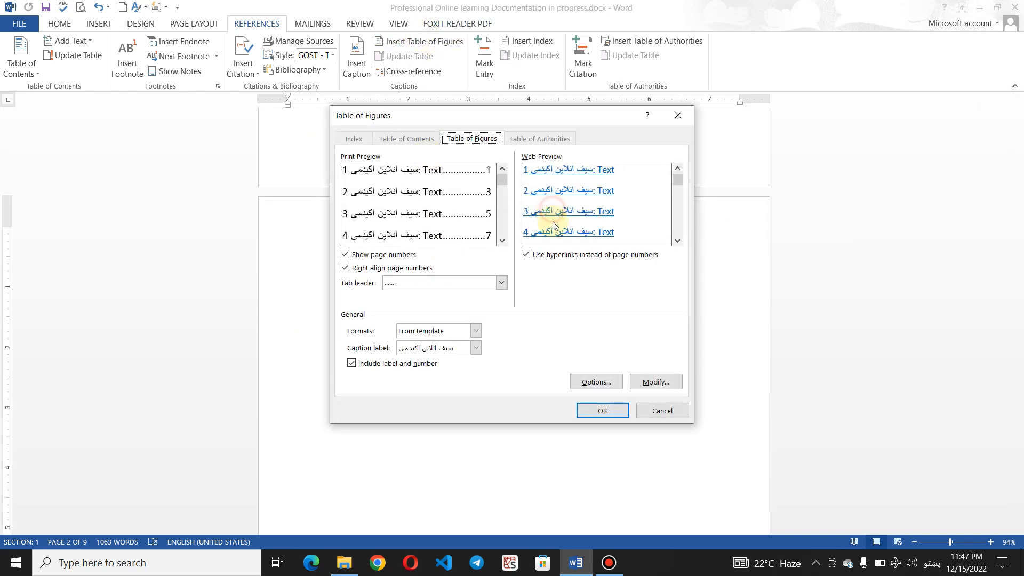
pyautogui.click(437, 216)
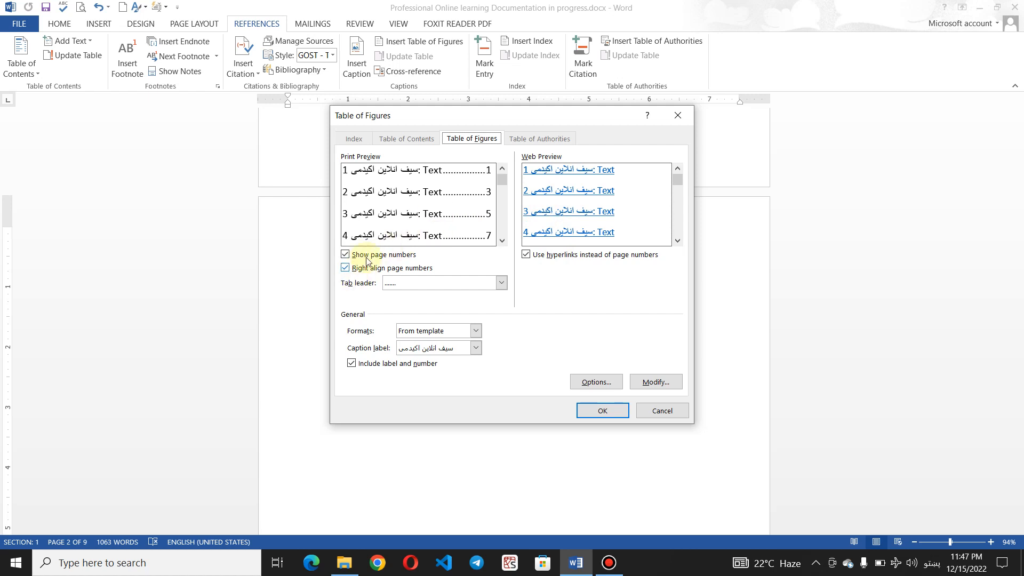
pyautogui.click(502, 285)
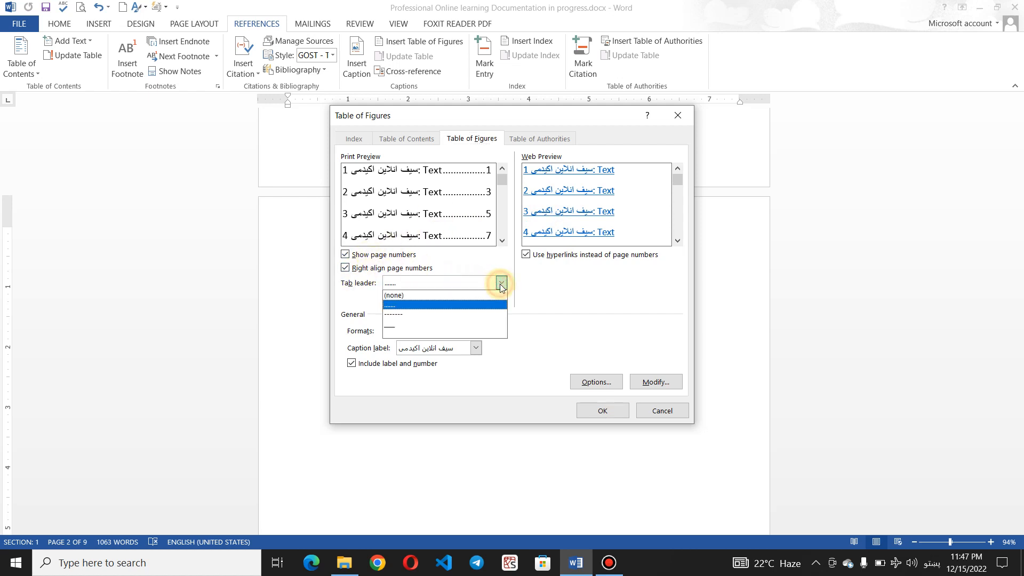
pyautogui.click(473, 304)
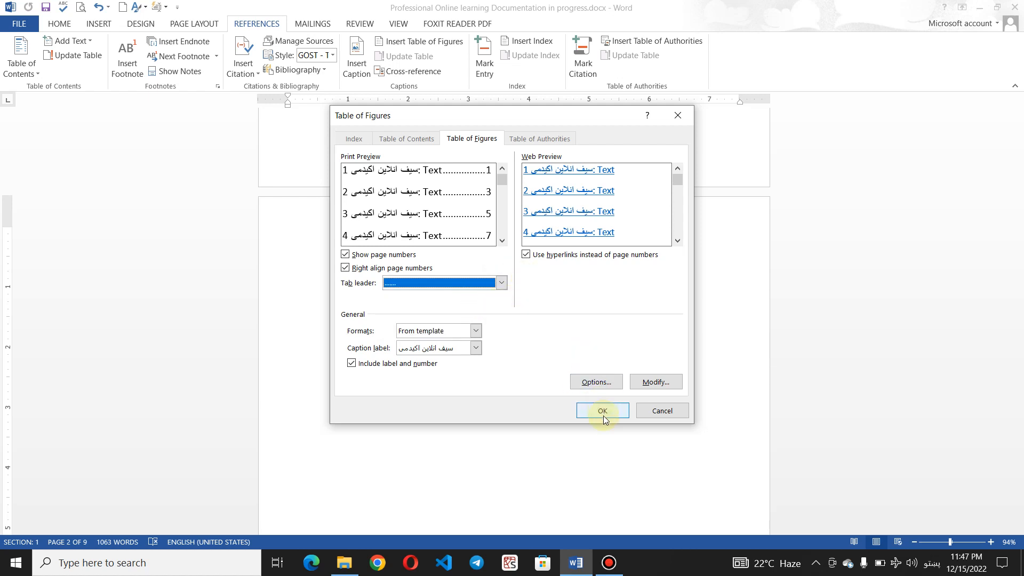
# Check the Table of Figures style settings, try inserting the table of figures on the blank page, and undo the insertion
pyautogui.click(654, 383)
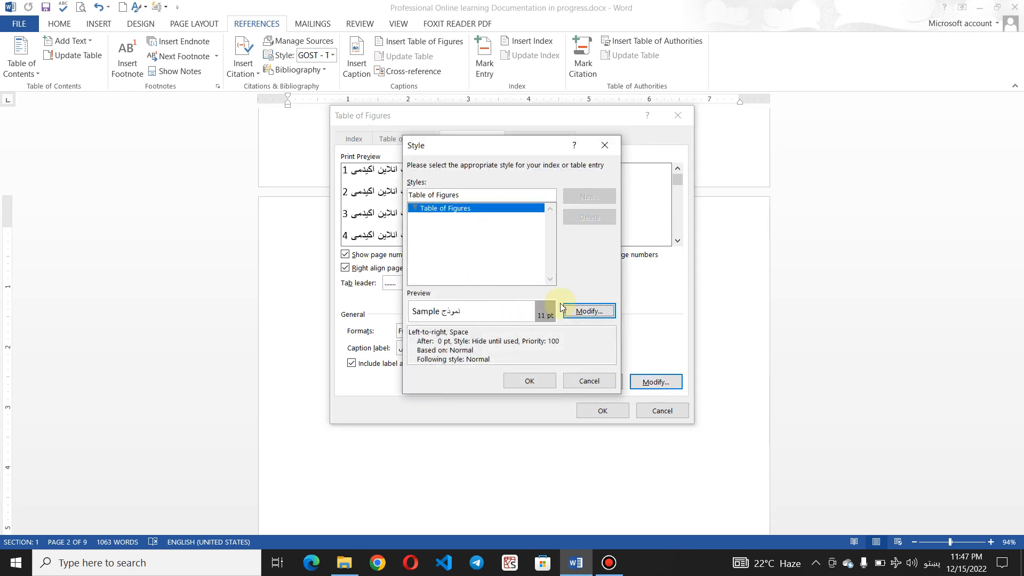
pyautogui.click(580, 312)
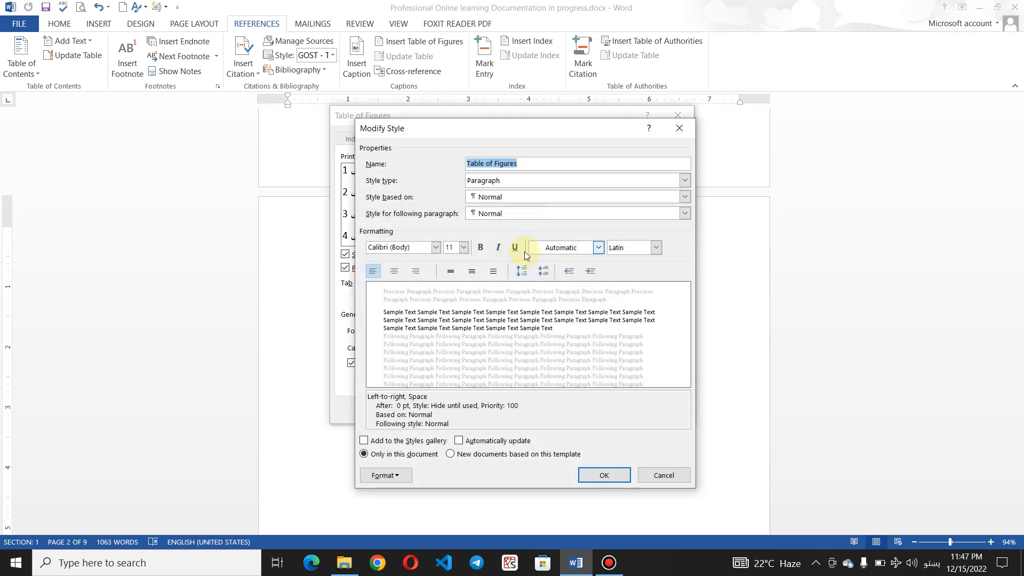
pyautogui.click(678, 128)
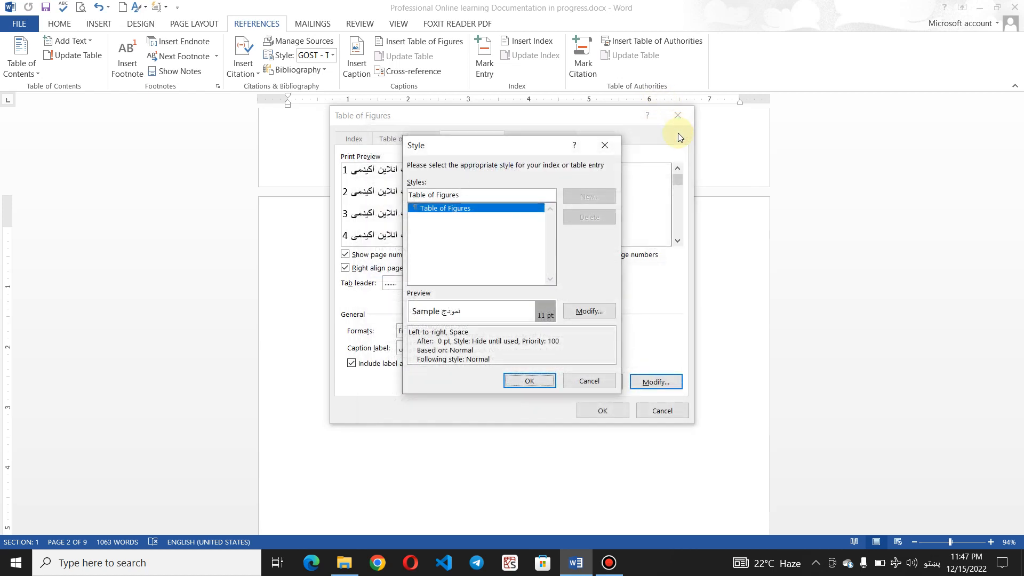
pyautogui.click(518, 381)
pyautogui.click(602, 411)
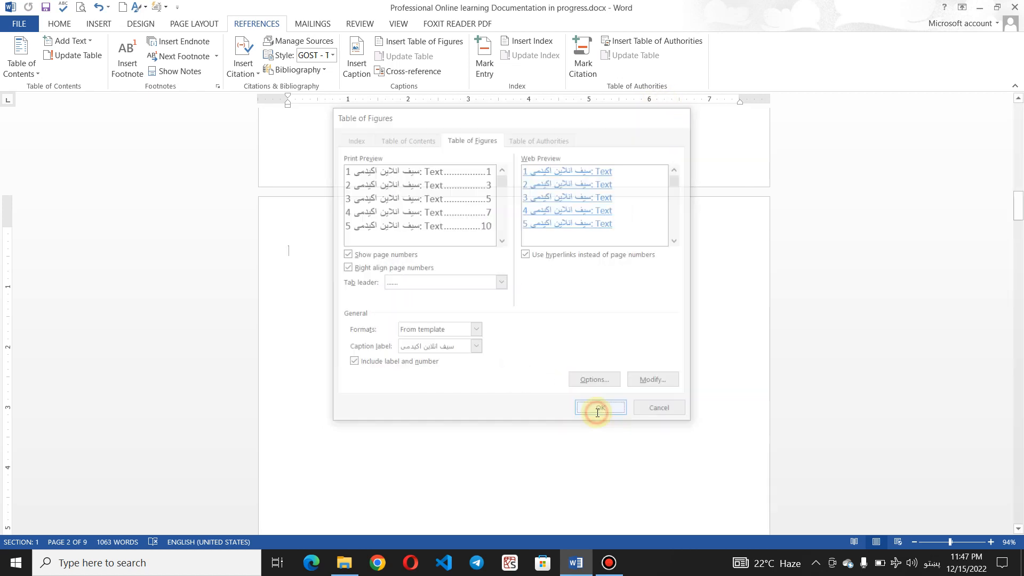
pyautogui.press('Return')
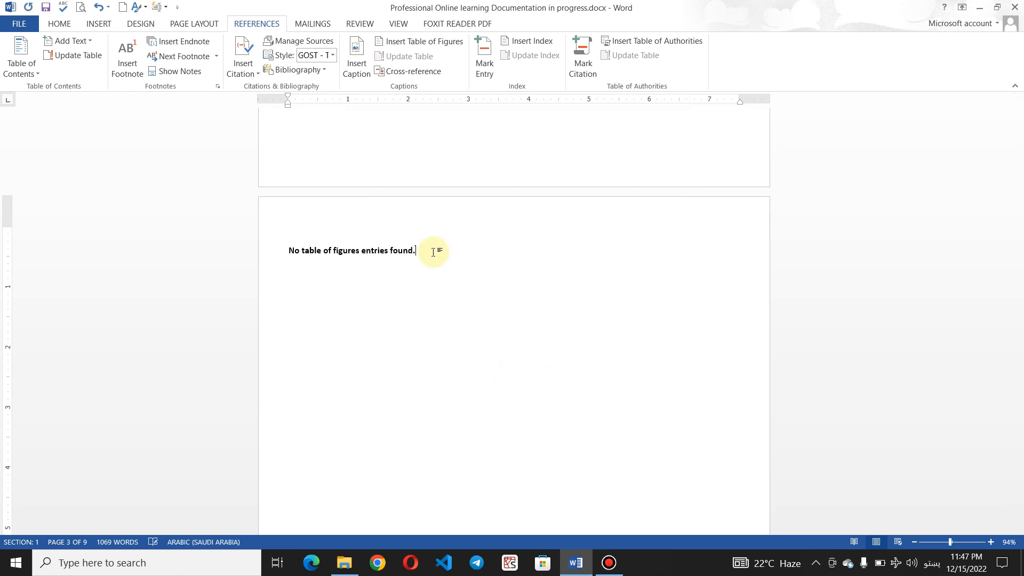
pyautogui.hotkey('ctrl', 'z')
# Delete the two stacked logo copies and the logo above the "سیف انلاین اکیدمی" caption
pyautogui.scroll(10, 434, 253)
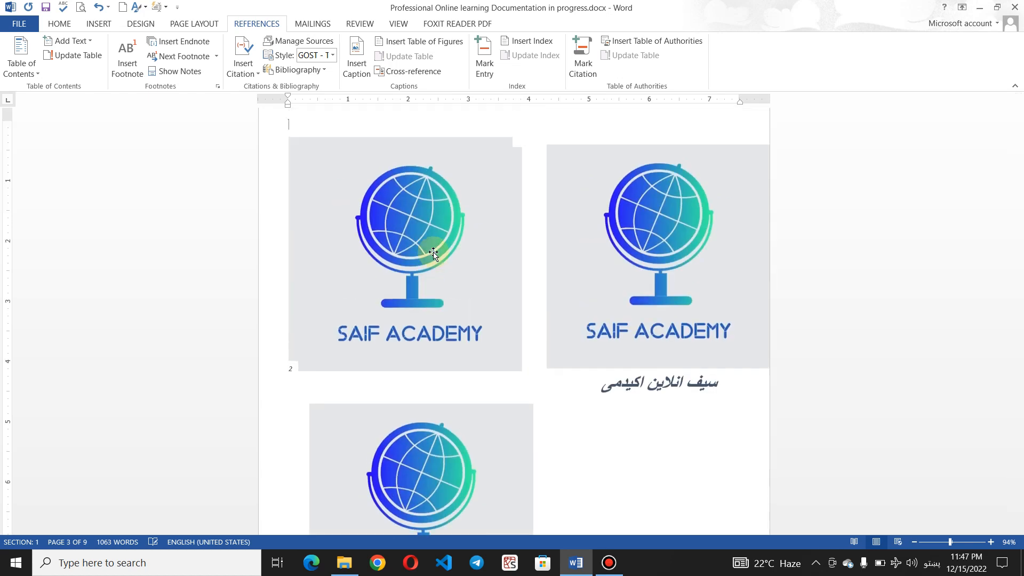
pyautogui.click(434, 253)
pyautogui.press('Delete')
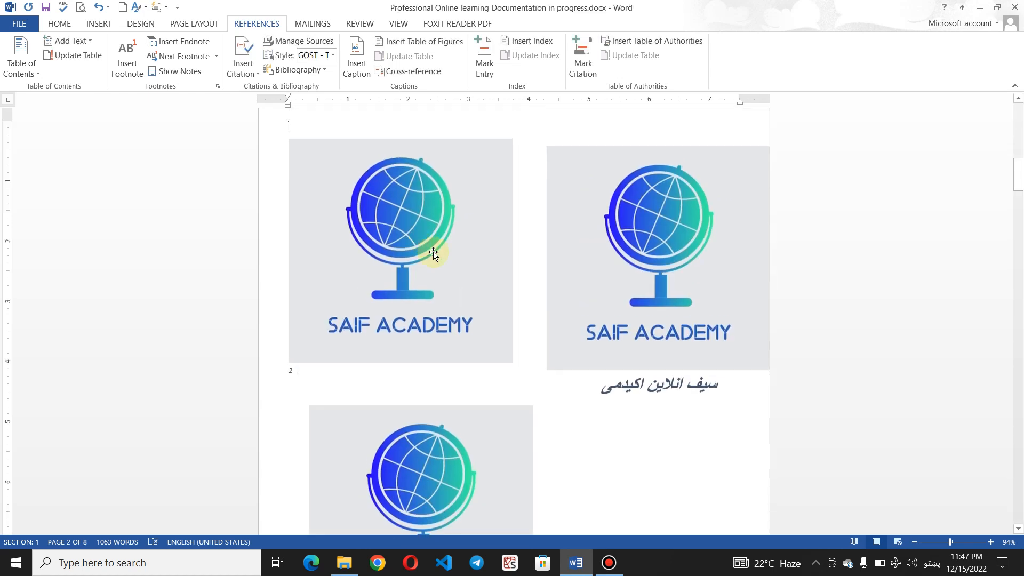
pyautogui.click(451, 242)
pyautogui.press('Delete')
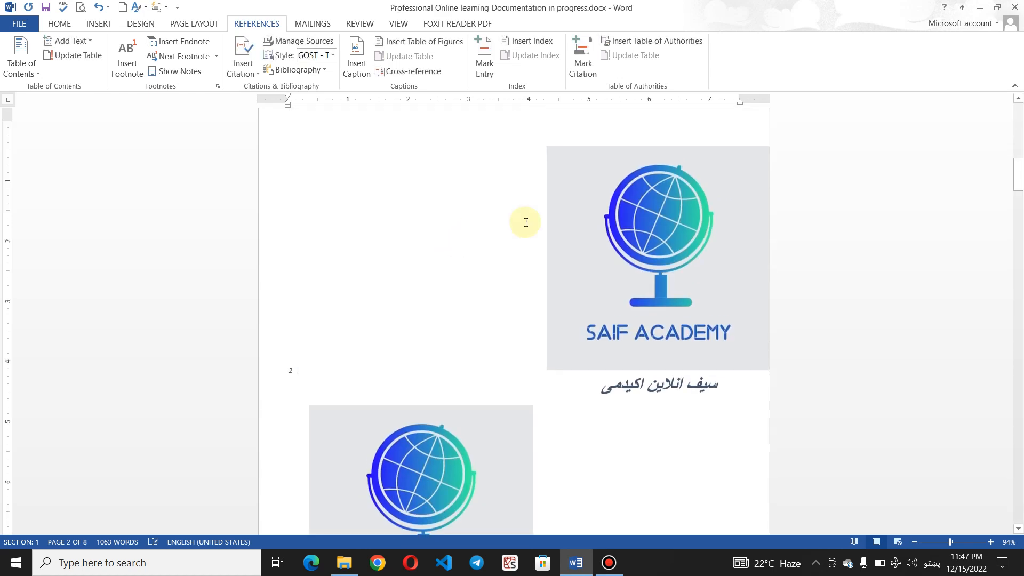
pyautogui.click(622, 213)
pyautogui.press('Delete')
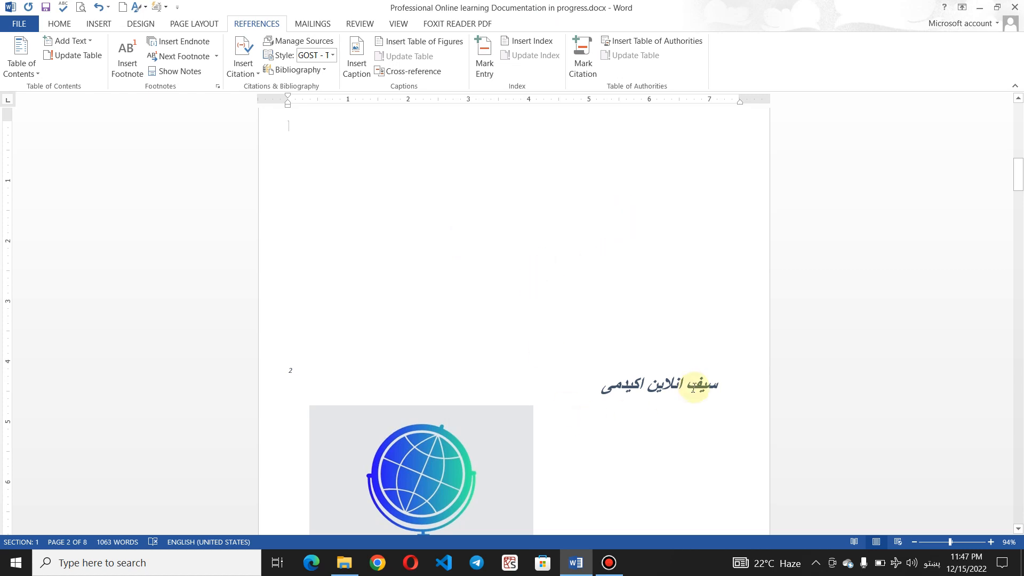
# Erase all the text of the "سیف انلاین اکیدمی" caption
pyautogui.click(692, 387)
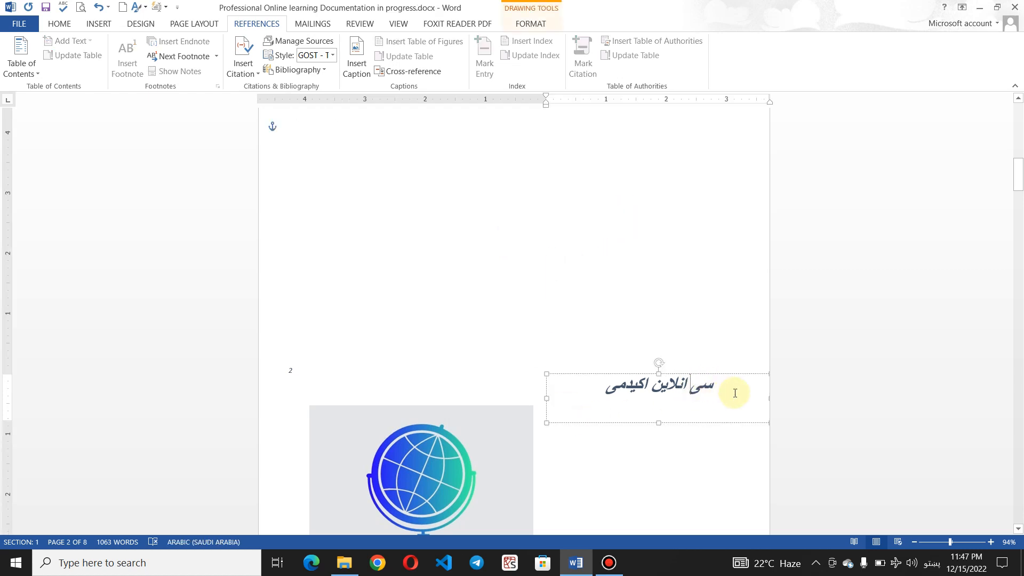
pyautogui.press('BackSpace')
pyautogui.press('BackSpace')
pyautogui.press('BackSpace')
pyautogui.press('BackSpace')
pyautogui.press('BackSpace')
pyautogui.press('BackSpace')
pyautogui.press('BackSpace')
pyautogui.press('BackSpace')
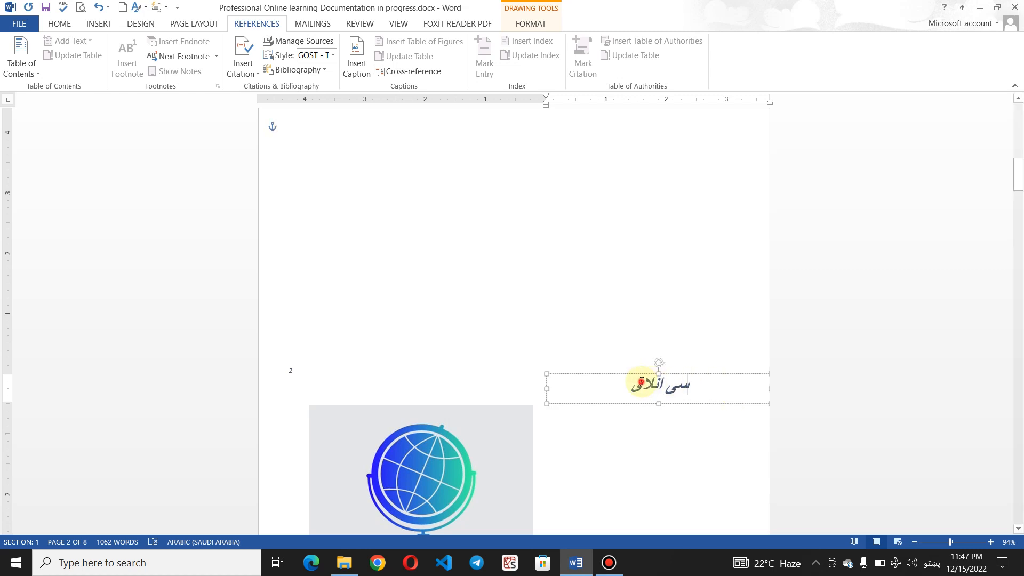
pyautogui.press('BackSpace')
pyautogui.press('BackSpace')
pyautogui.press('BackSpace')
pyautogui.press('BackSpace')
pyautogui.press('BackSpace')
pyautogui.press('BackSpace')
pyautogui.press('BackSpace')
pyautogui.press('BackSpace')
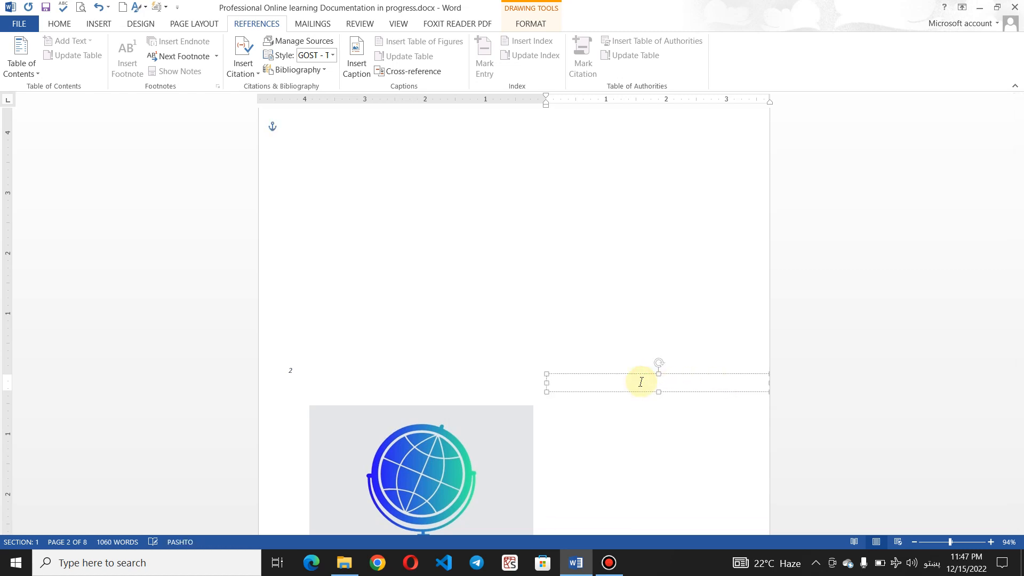
# Delete the remaining lower logo copy and erase the number from the number-only caption
pyautogui.click(499, 411)
pyautogui.press('Delete')
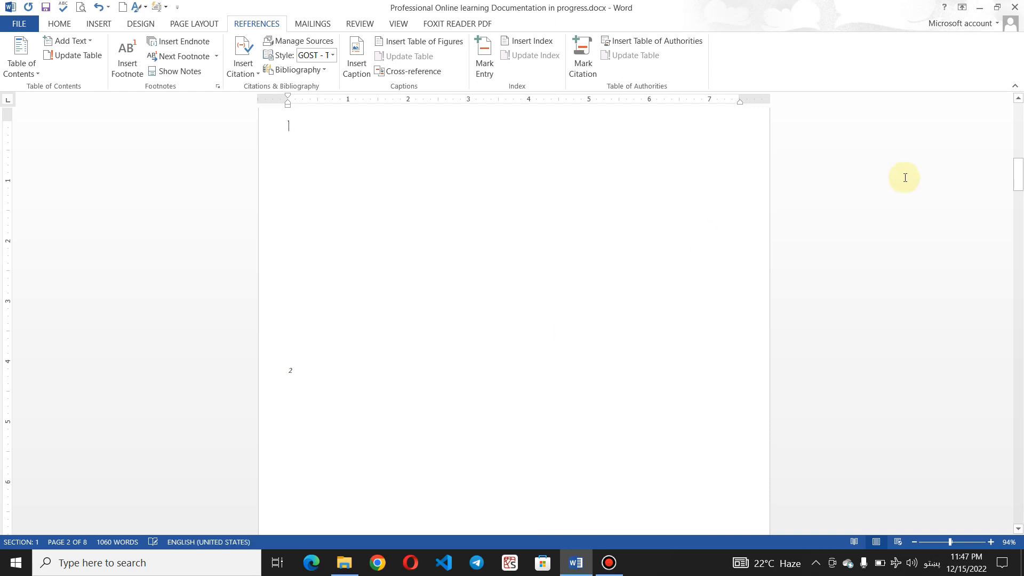
pyautogui.doubleClick(304, 375)
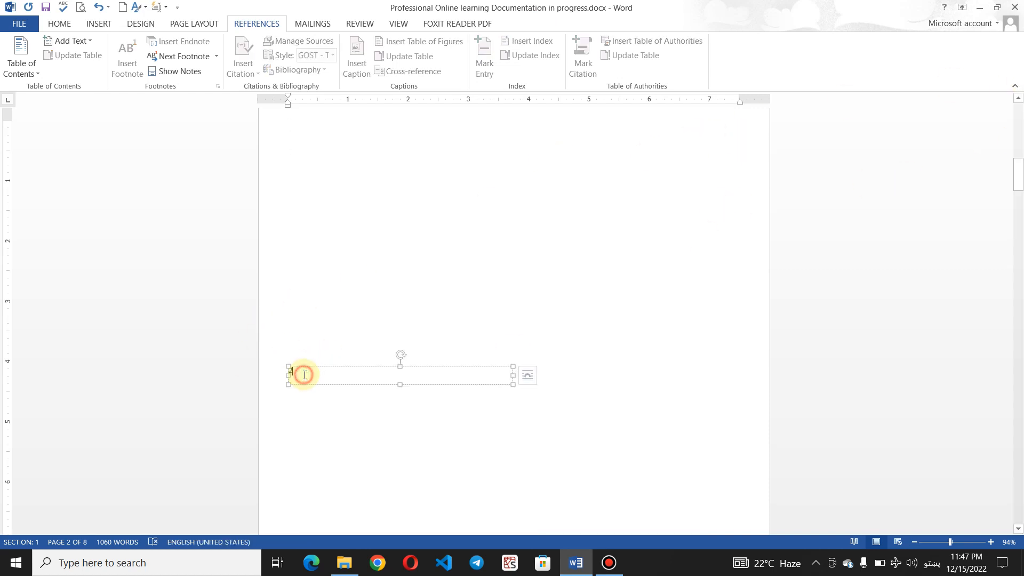
pyautogui.press('Delete')
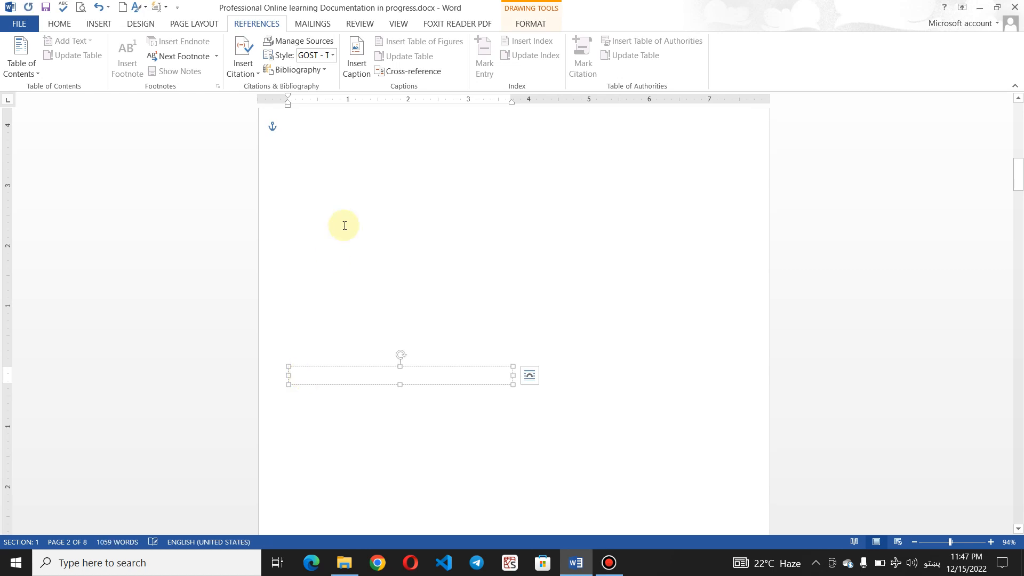
# Insert a caption with the Table label in the emptied caption box
pyautogui.click(360, 60)
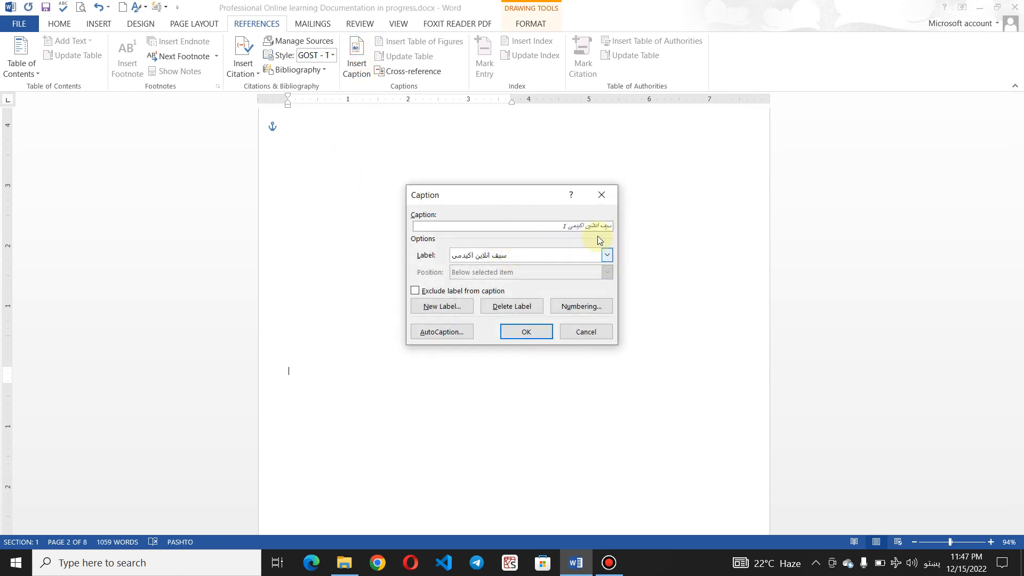
pyautogui.click(607, 255)
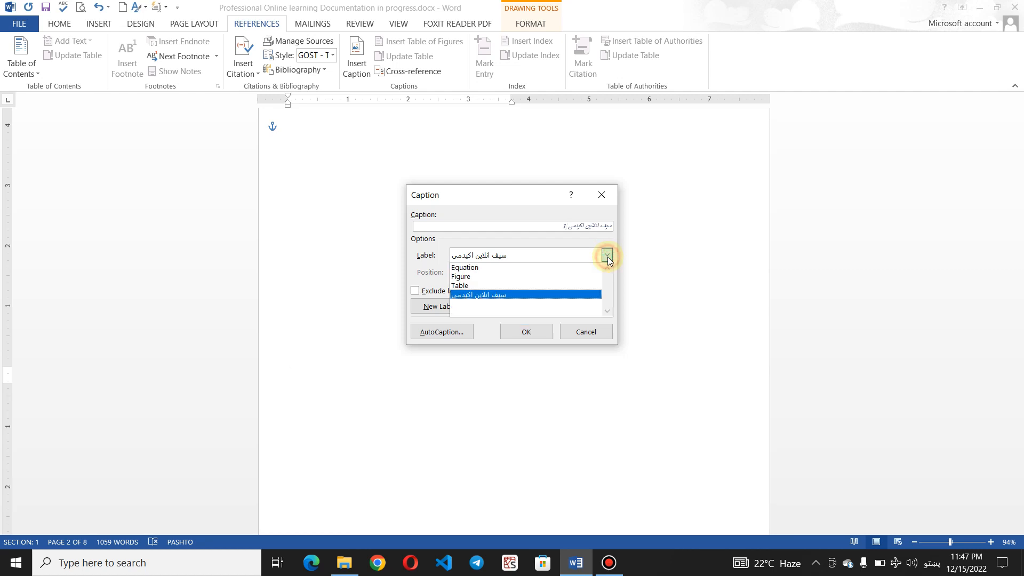
pyautogui.click(536, 287)
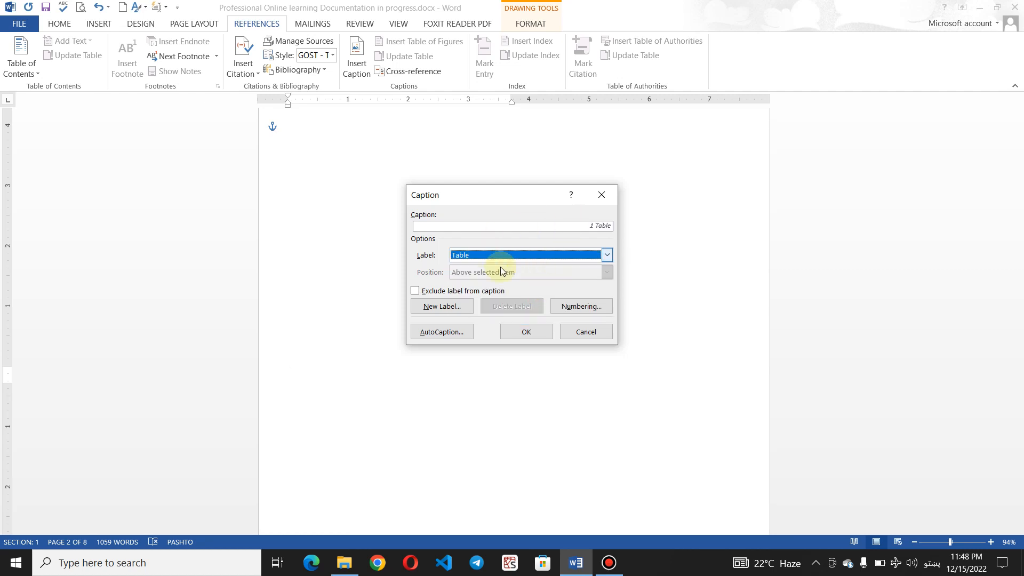
pyautogui.click(526, 332)
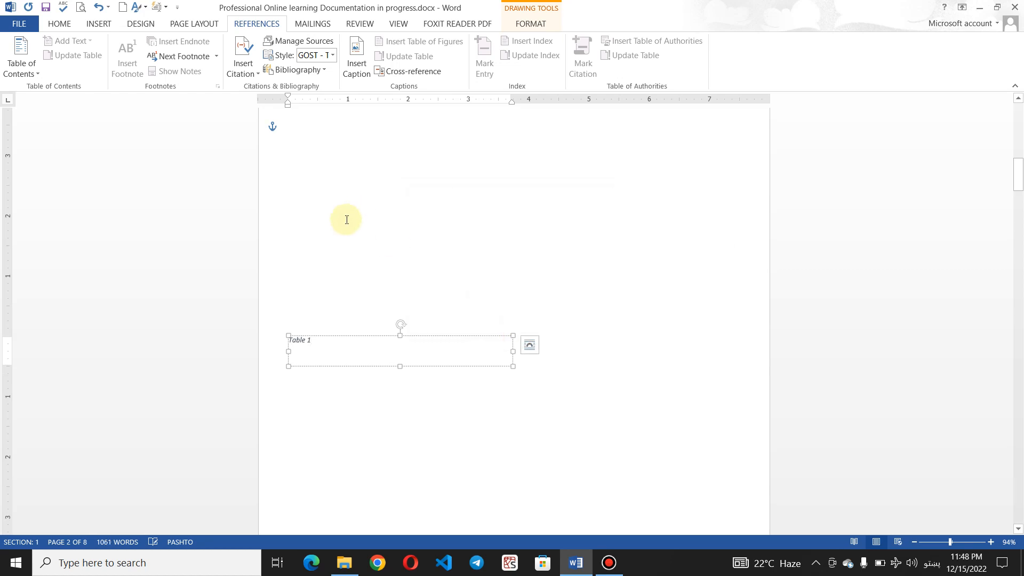
# Insert a table with seven columns and five rows in the empty text box below the Table caption
pyautogui.click(334, 398)
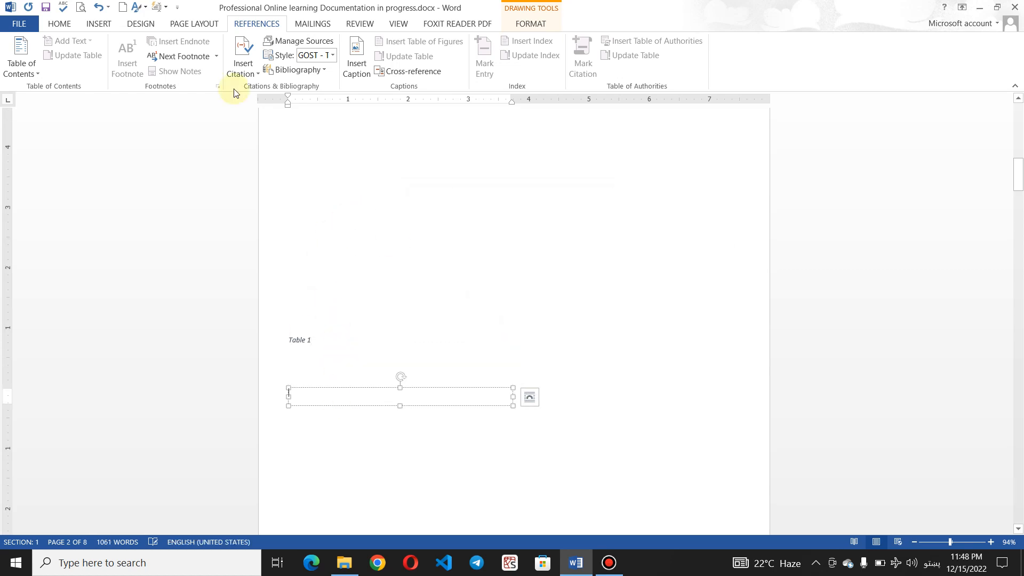
pyautogui.click(101, 23)
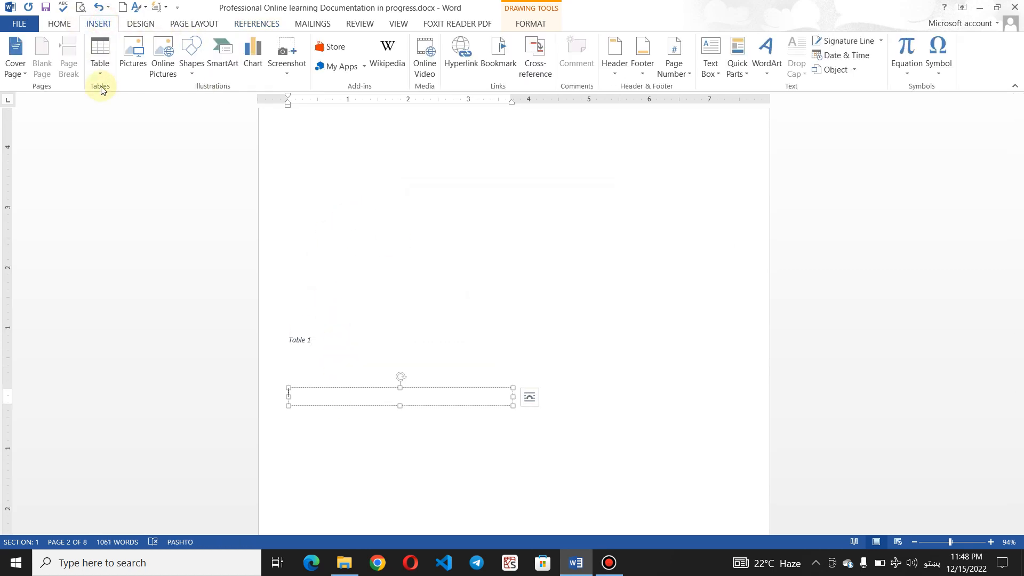
pyautogui.click(101, 65)
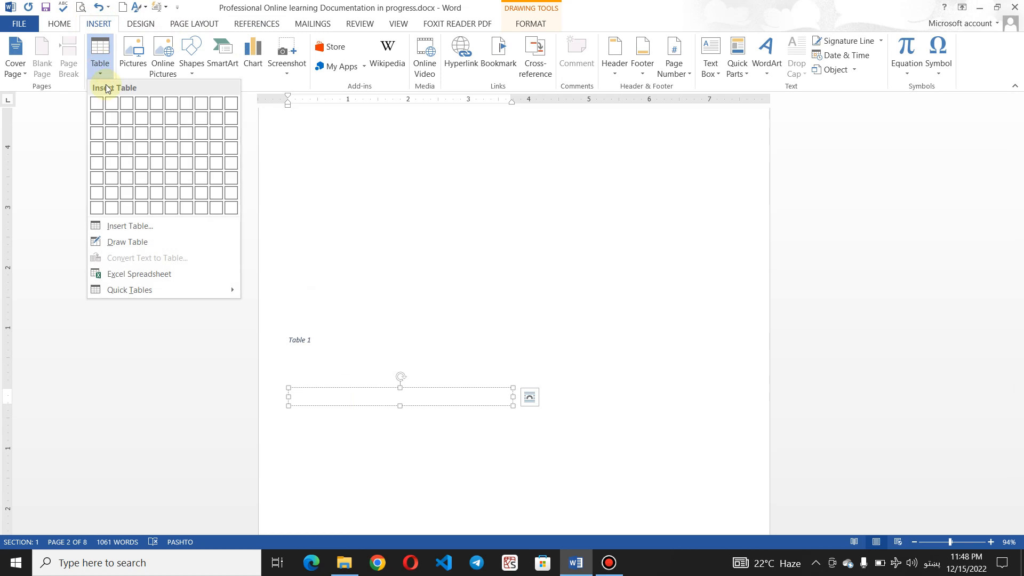
pyautogui.click(186, 164)
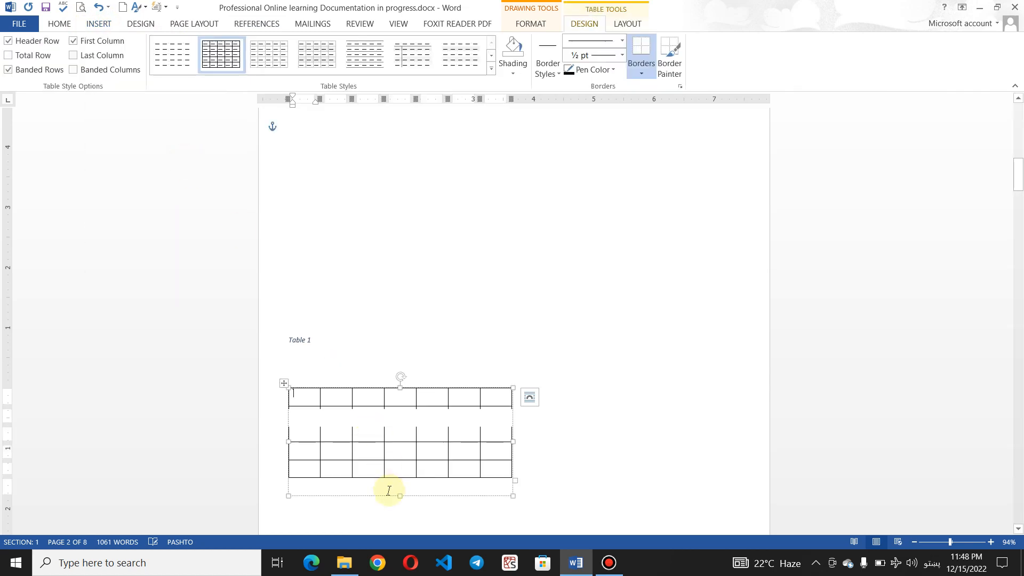
pyautogui.click(617, 424)
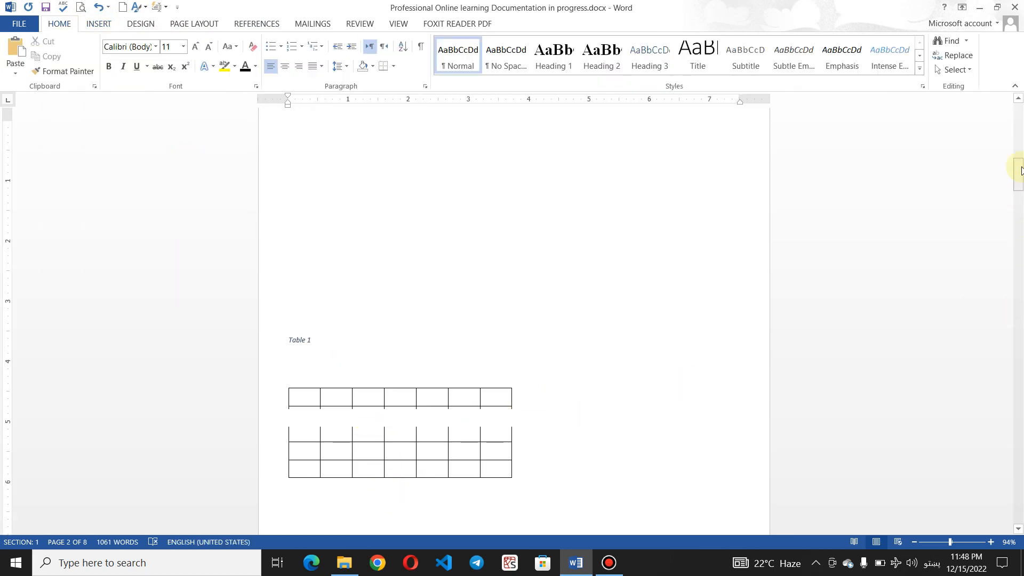
# Insert two page breaks in the page area below the first captioned table
pyautogui.moveTo(1019, 165); pyautogui.dragTo(1022, 190)
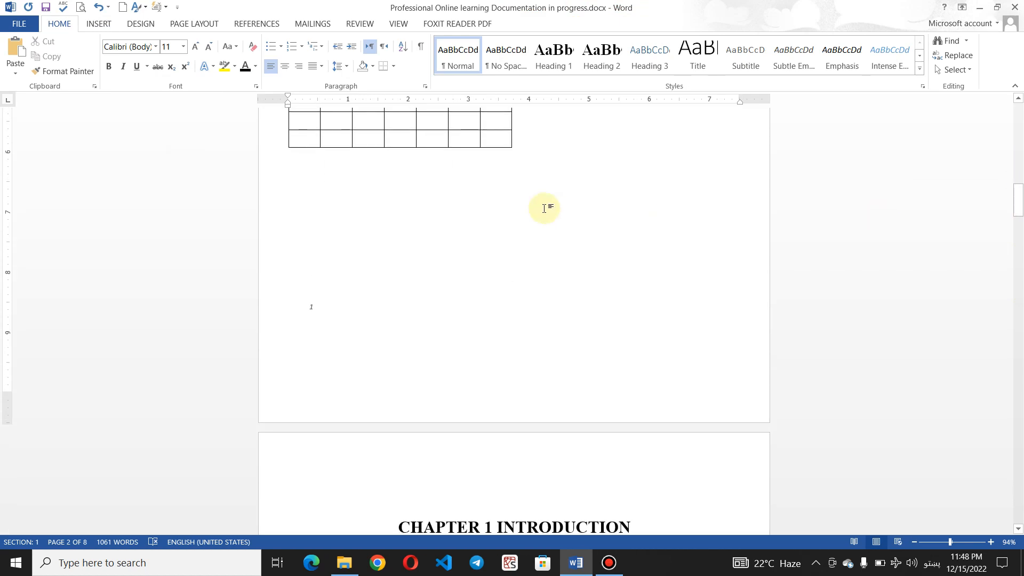
pyautogui.click(324, 209)
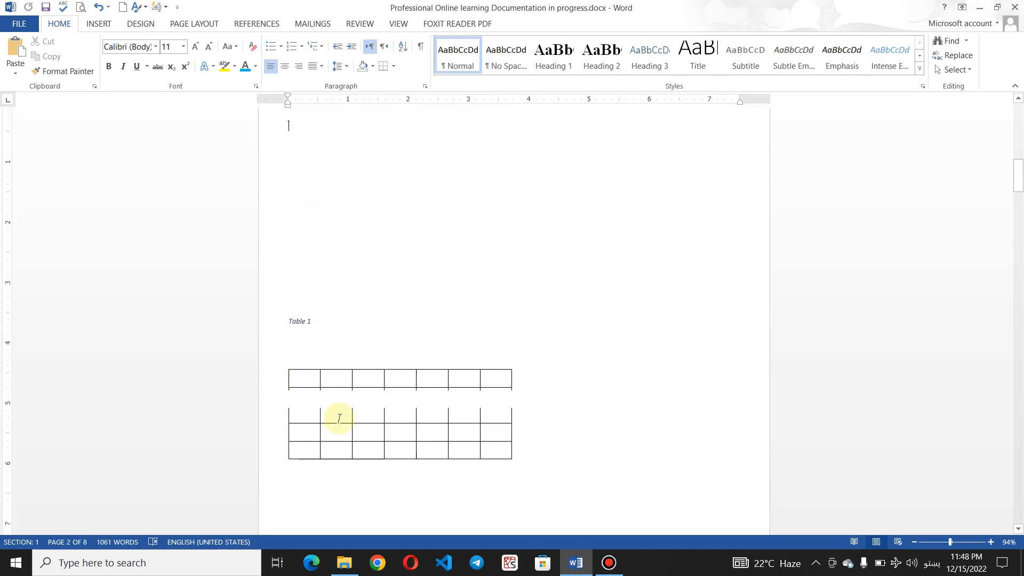
pyautogui.click(352, 507)
pyautogui.hotkey('ctrl', 'Return')
pyautogui.hotkey('ctrl', 'Return')
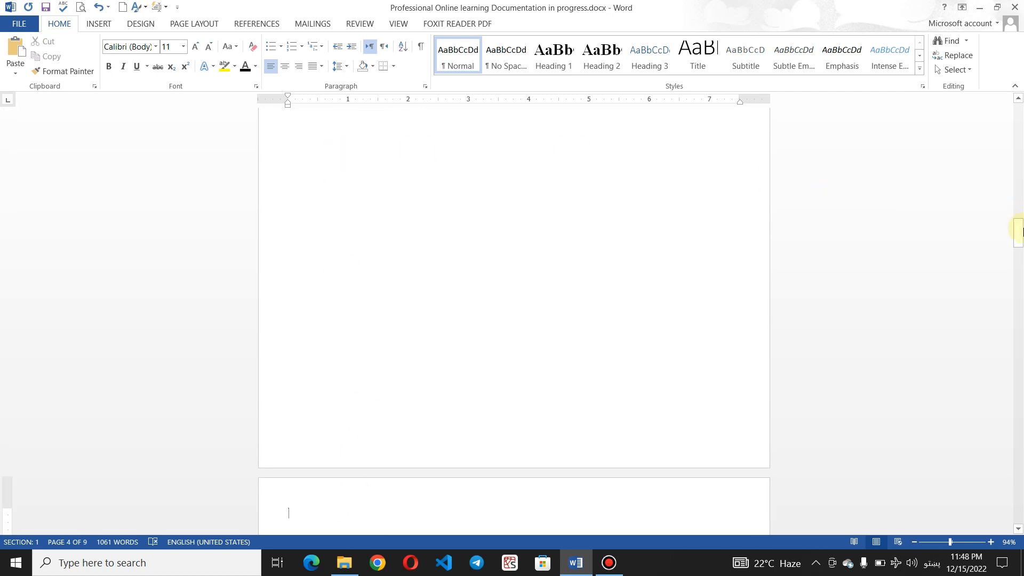
# Insert a caption with the Table label at the start of the blank page and begin a new line below it
pyautogui.moveTo(1022, 230); pyautogui.dragTo(1023, 206)
pyautogui.click(337, 290)
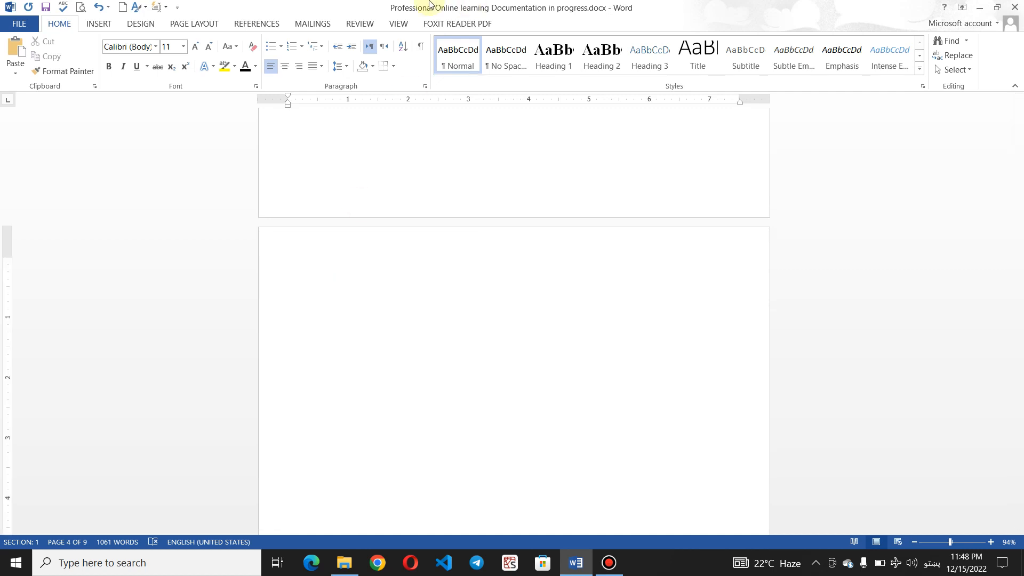
pyautogui.click(262, 27)
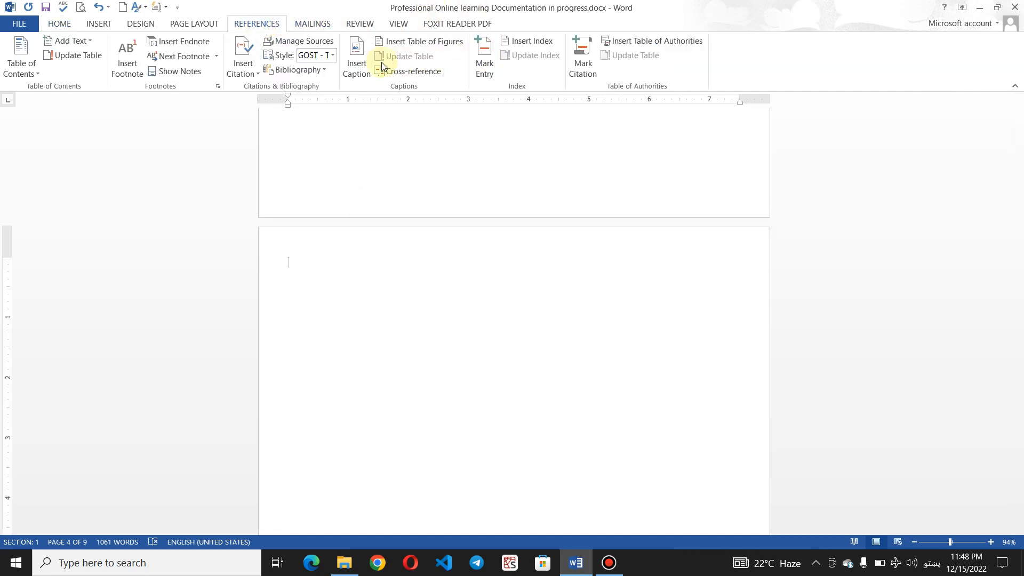
pyautogui.click(362, 80)
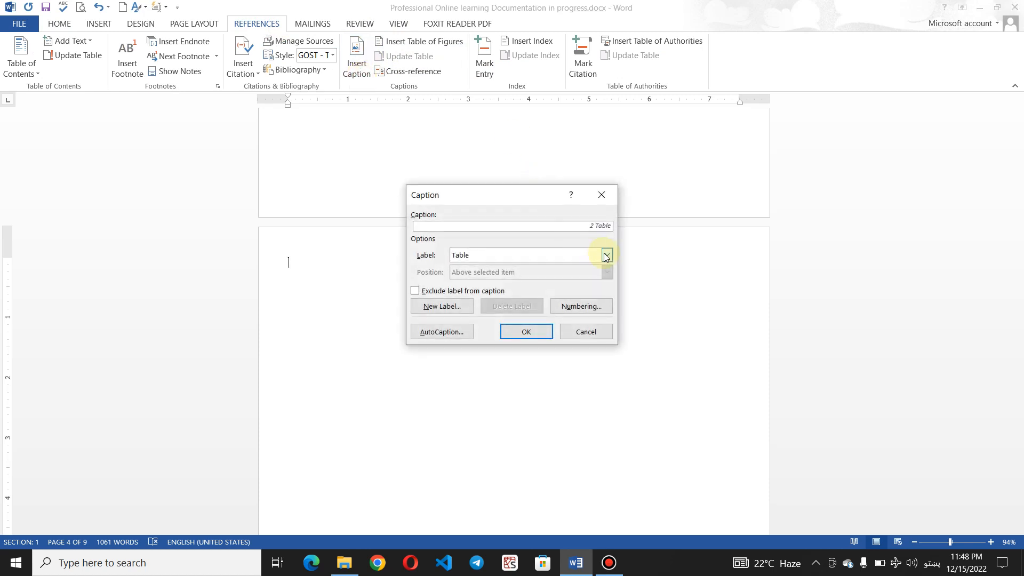
pyautogui.click(536, 337)
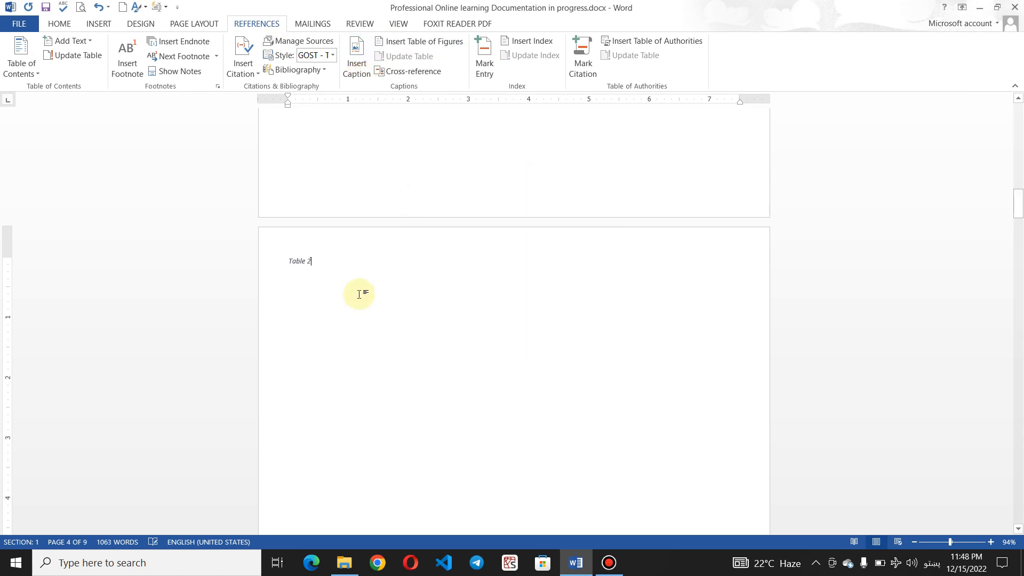
pyautogui.press('Return')
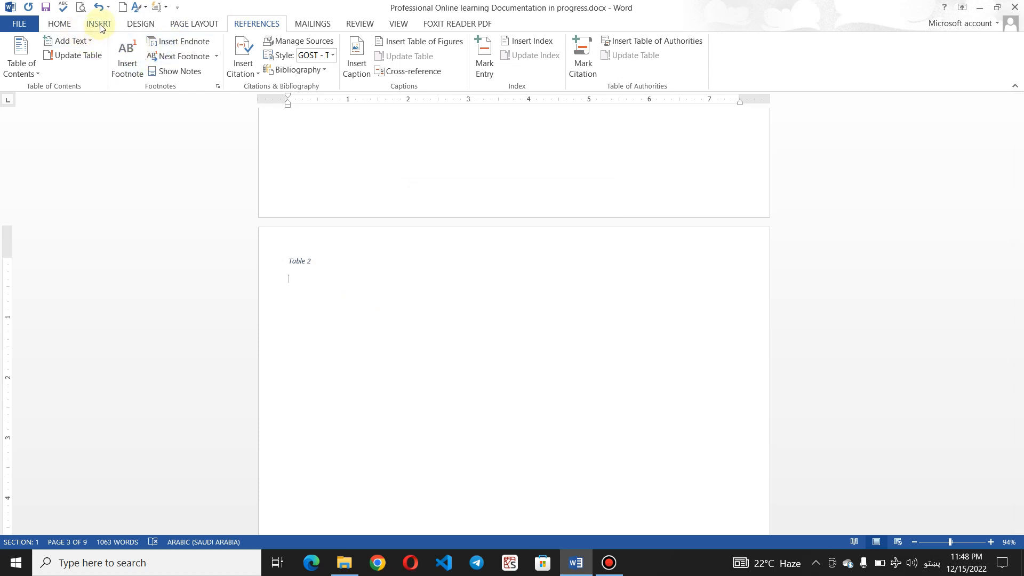
# Insert a table with five columns and four rows below the Table 2 caption
pyautogui.click(99, 26)
pyautogui.click(100, 61)
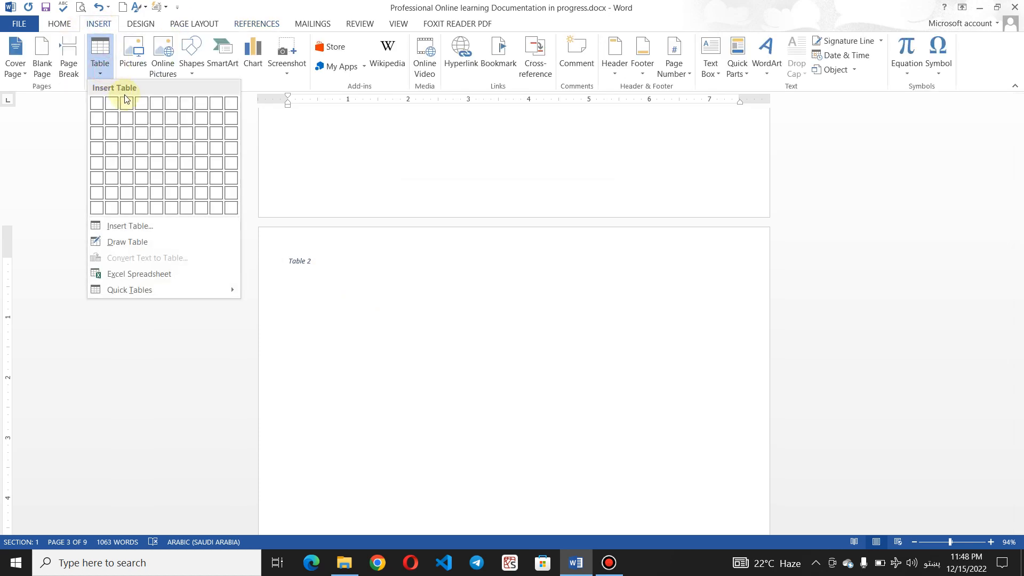
pyautogui.click(159, 153)
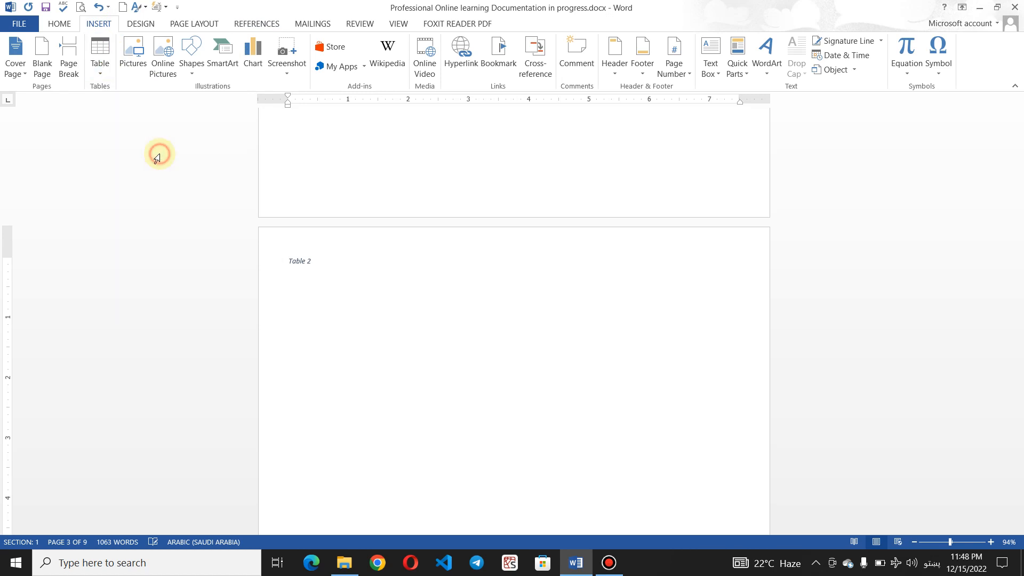
# Insert another caption with the Table label below the five-column table
pyautogui.click(315, 407)
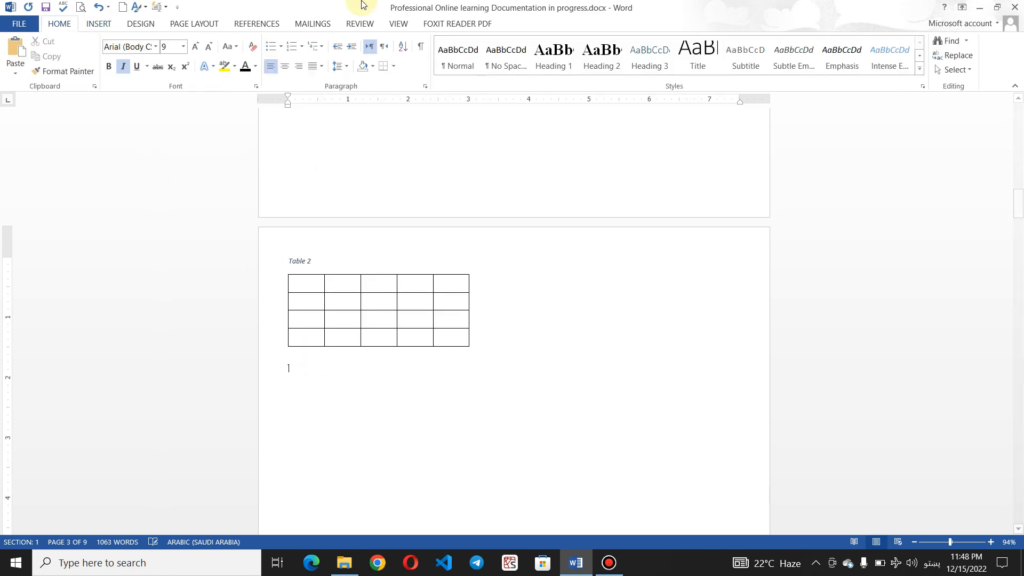
pyautogui.click(254, 21)
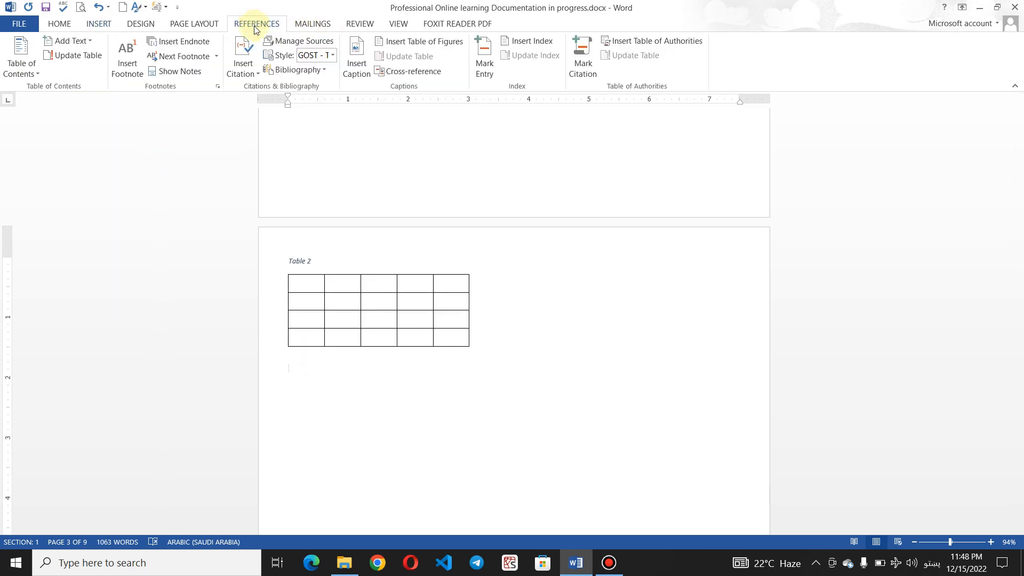
pyautogui.click(249, 60)
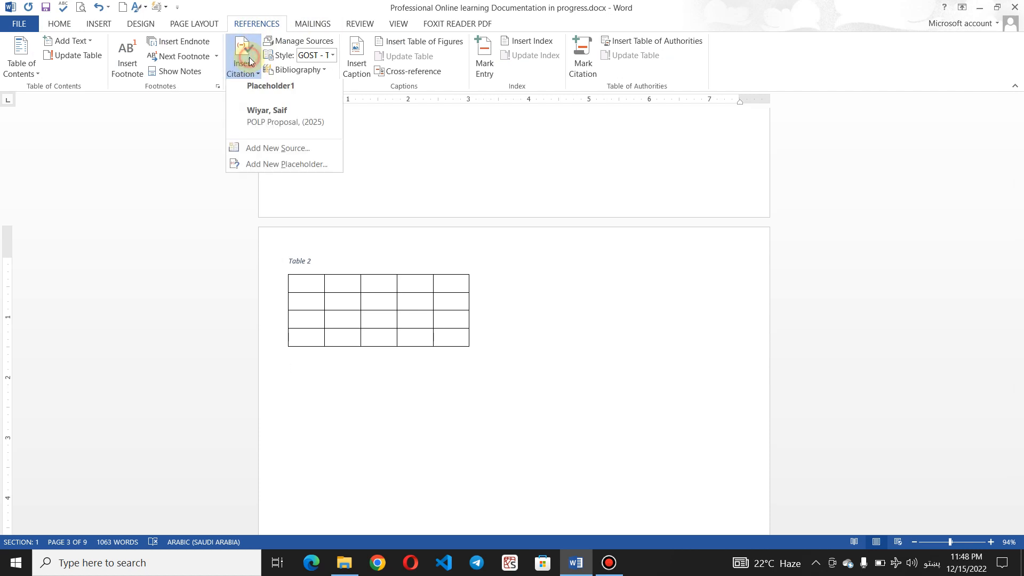
pyautogui.click(459, 136)
pyautogui.click(357, 67)
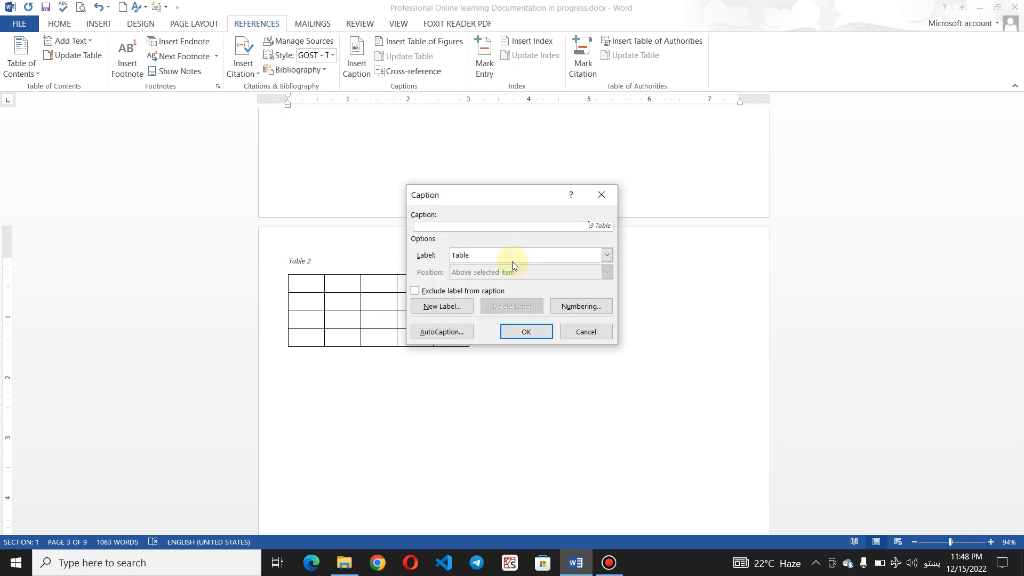
pyautogui.click(442, 306)
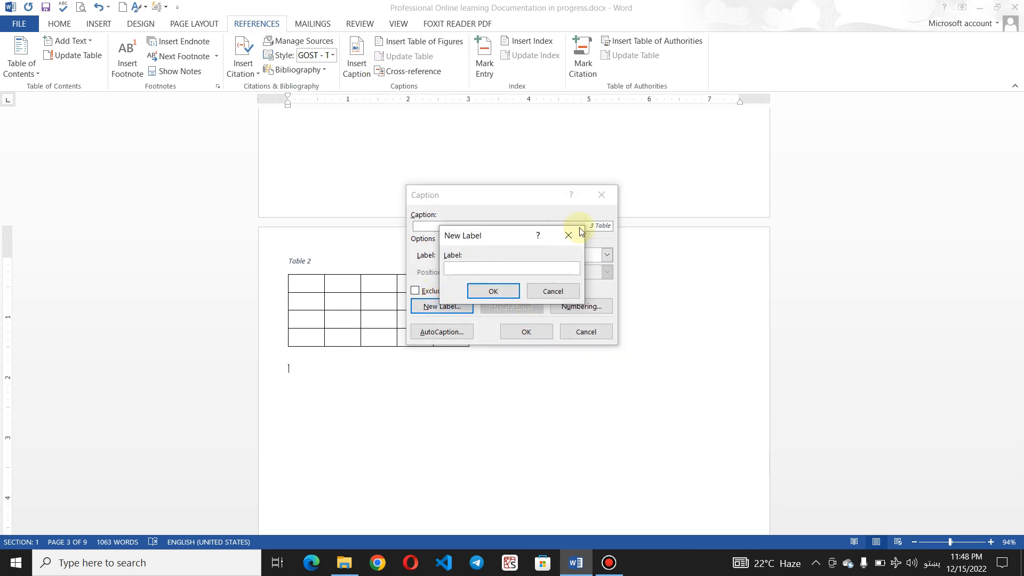
pyautogui.click(574, 230)
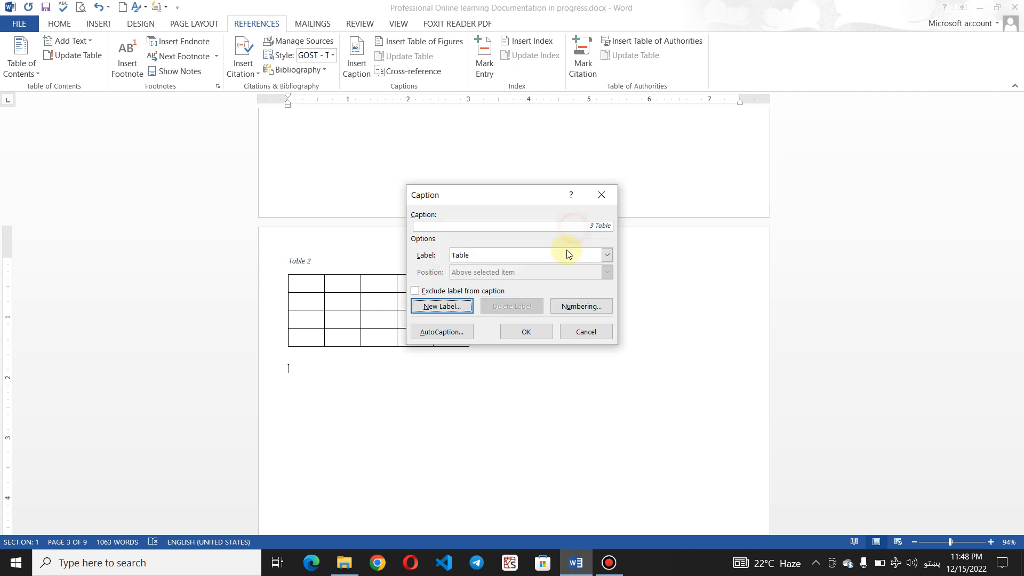
pyautogui.click(519, 335)
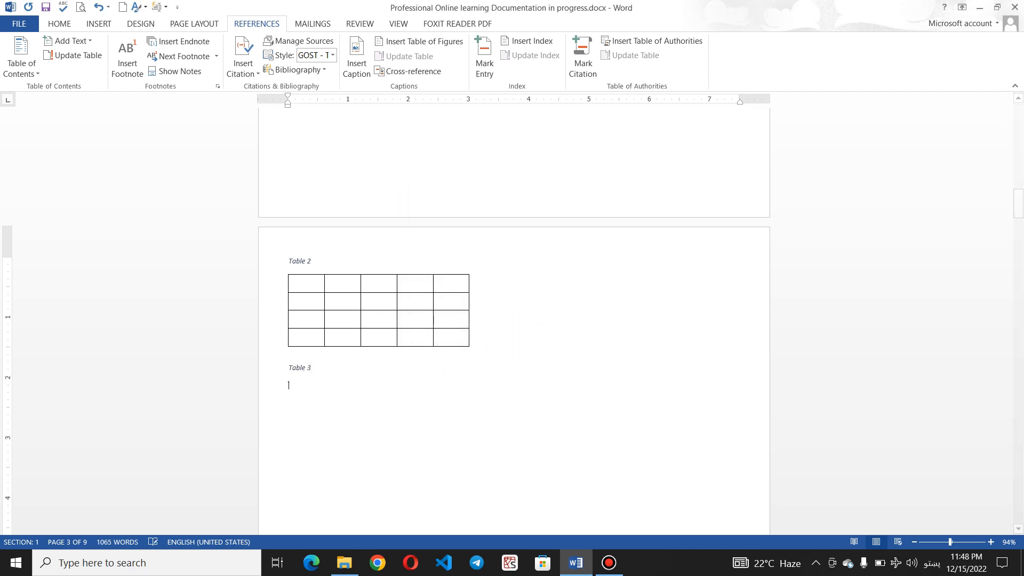
# Insert a table with six columns and four rows below the Table 3 caption
pyautogui.click(104, 26)
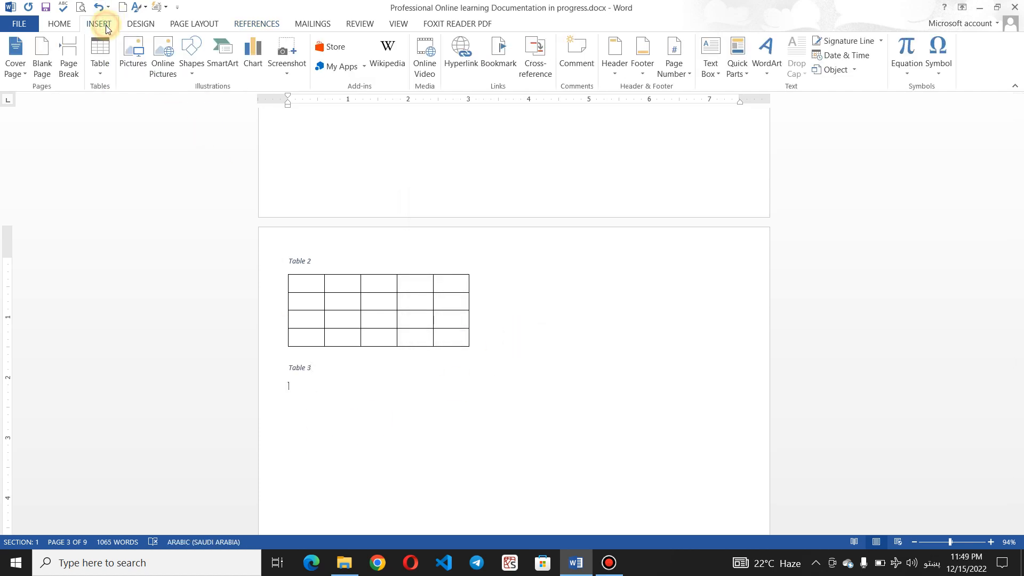
pyautogui.click(99, 65)
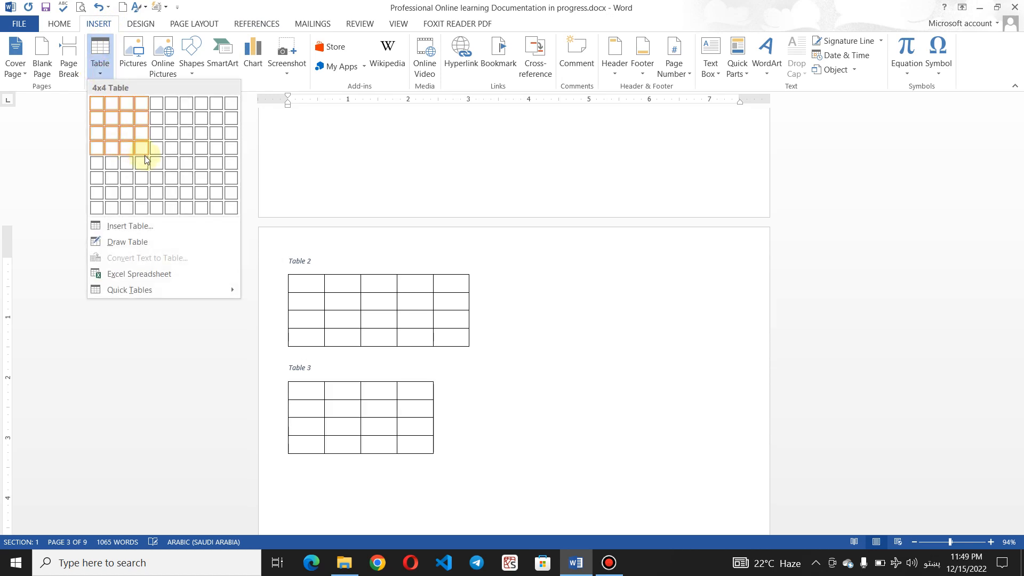
pyautogui.click(172, 149)
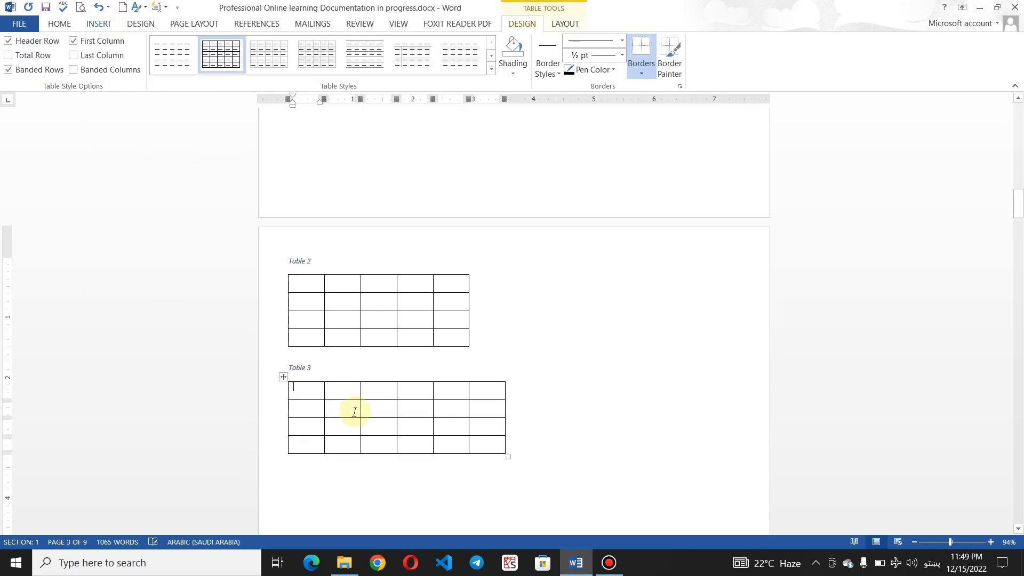
# Turn on AutoCaption for Microsoft Word Table, using the Table label and the Above item position
pyautogui.click(328, 475)
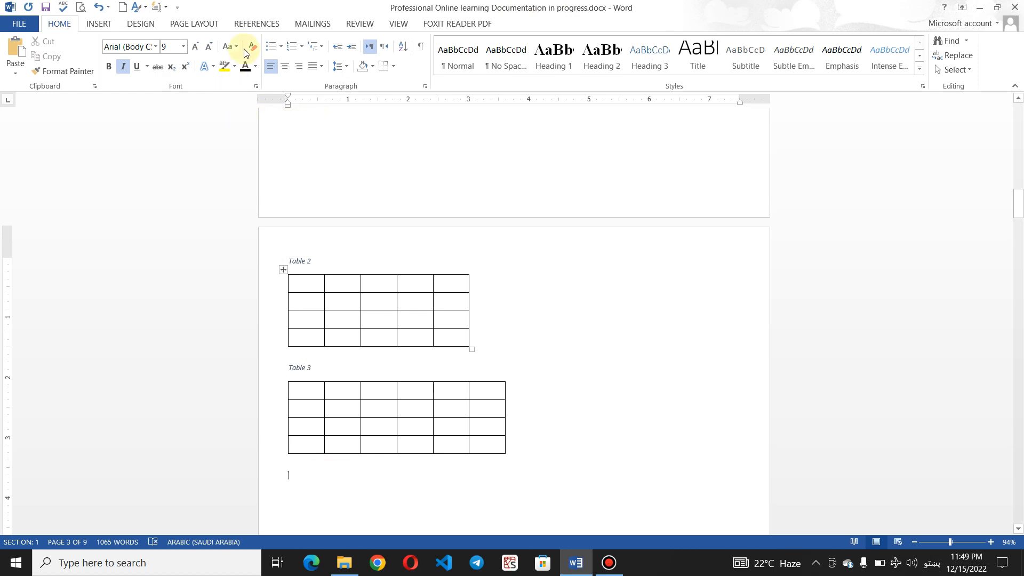
pyautogui.click(263, 24)
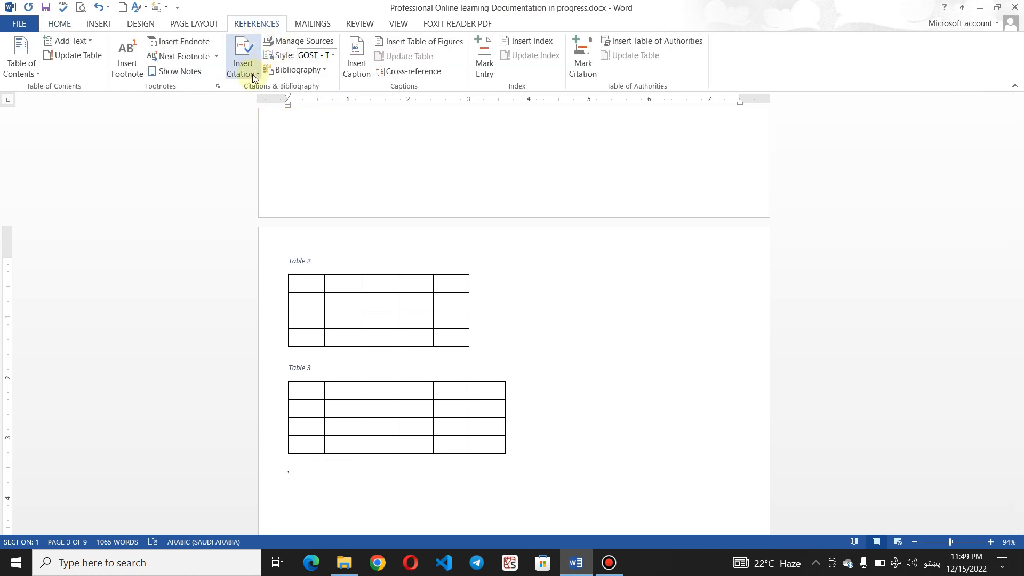
pyautogui.click(356, 58)
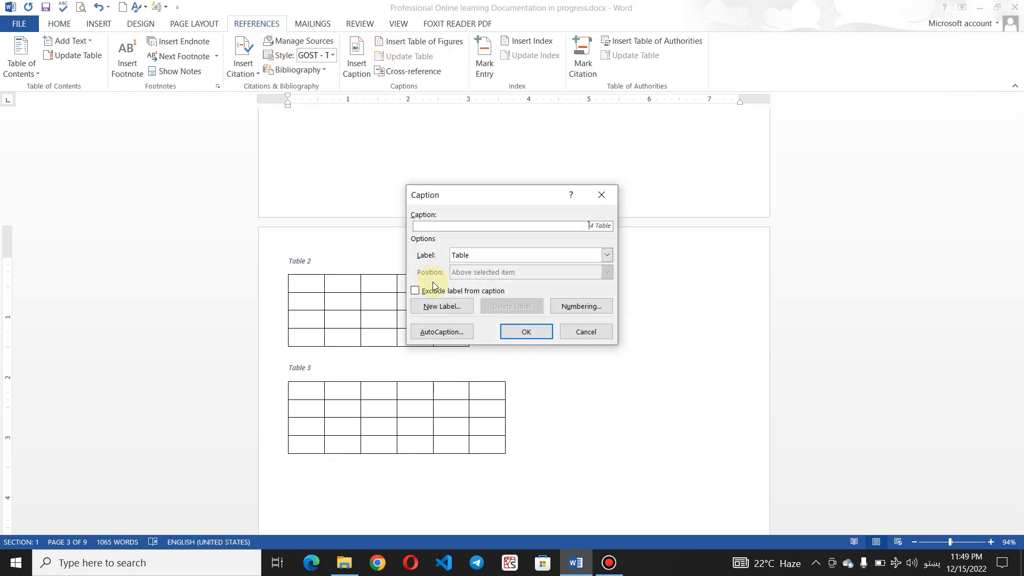
pyautogui.click(442, 332)
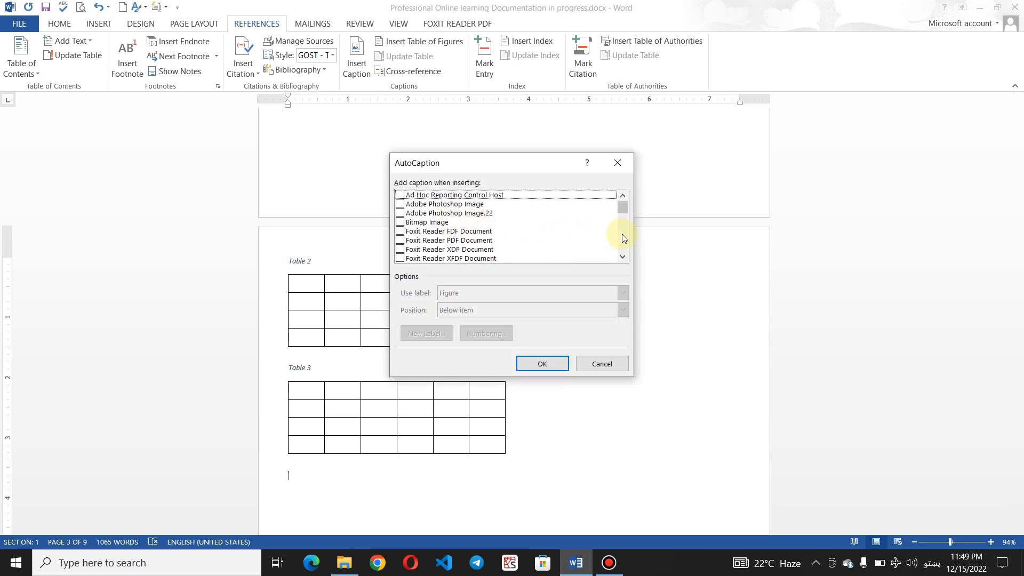
pyautogui.click(623, 239)
pyautogui.click(623, 241)
pyautogui.click(623, 245)
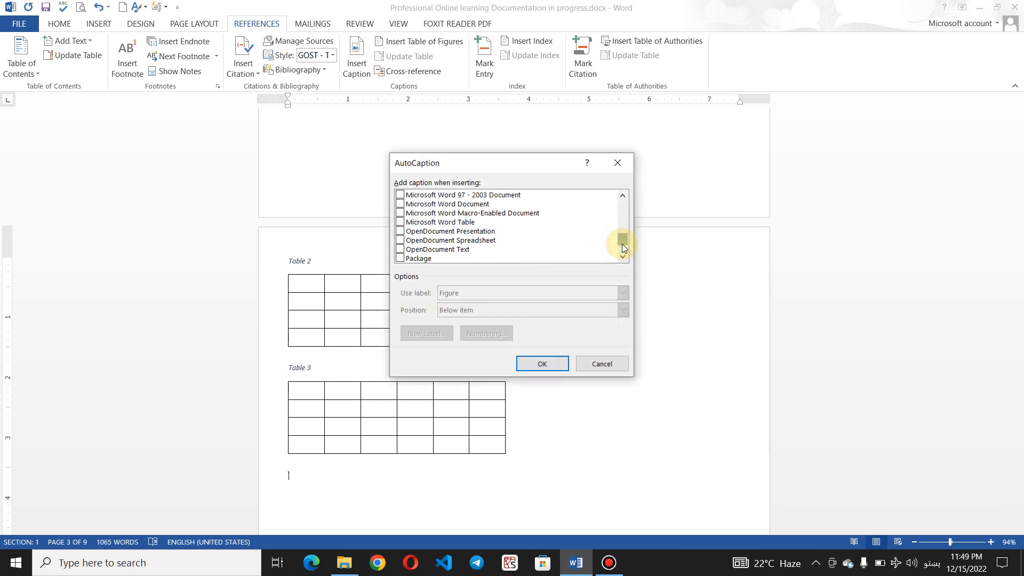
pyautogui.click(479, 232)
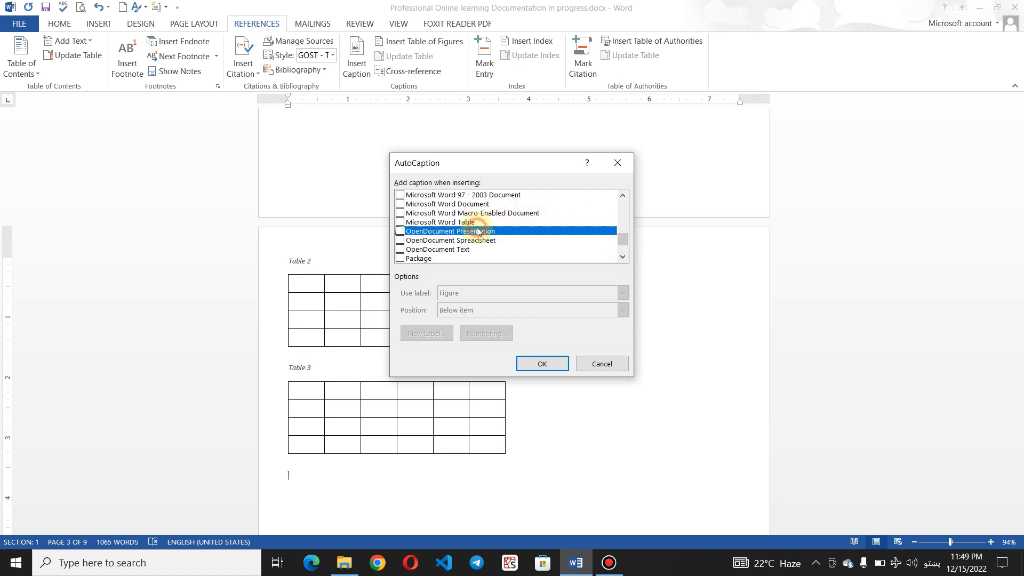
pyautogui.click(400, 223)
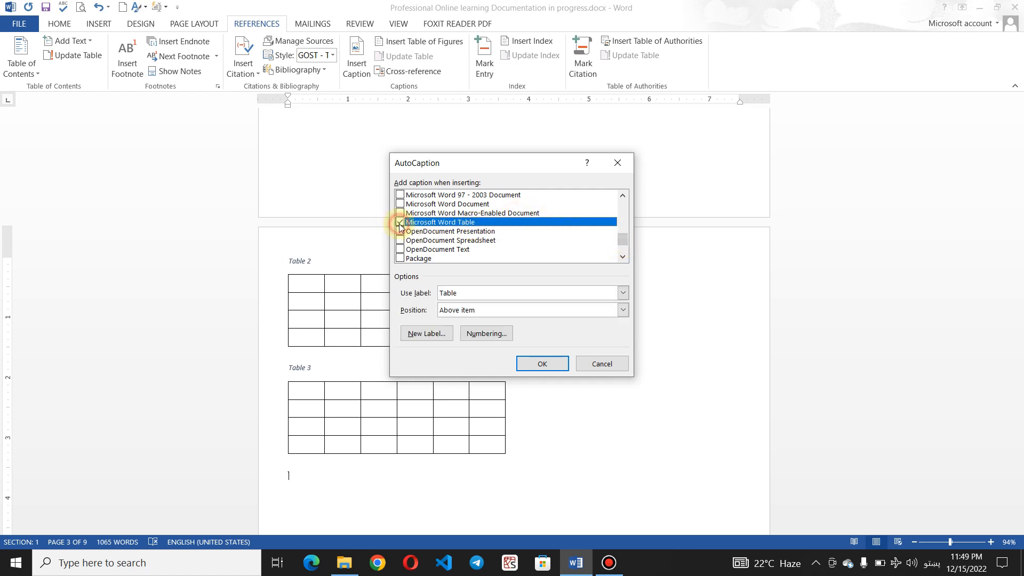
pyautogui.click(543, 364)
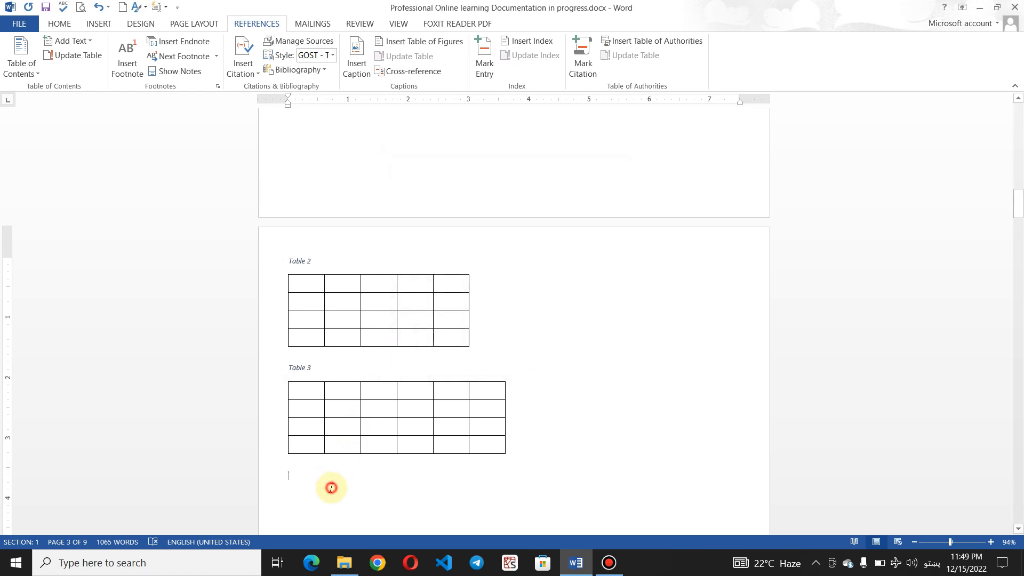
# Insert an automatically captioned table with five columns and four rows below the six-column table
pyautogui.click(105, 24)
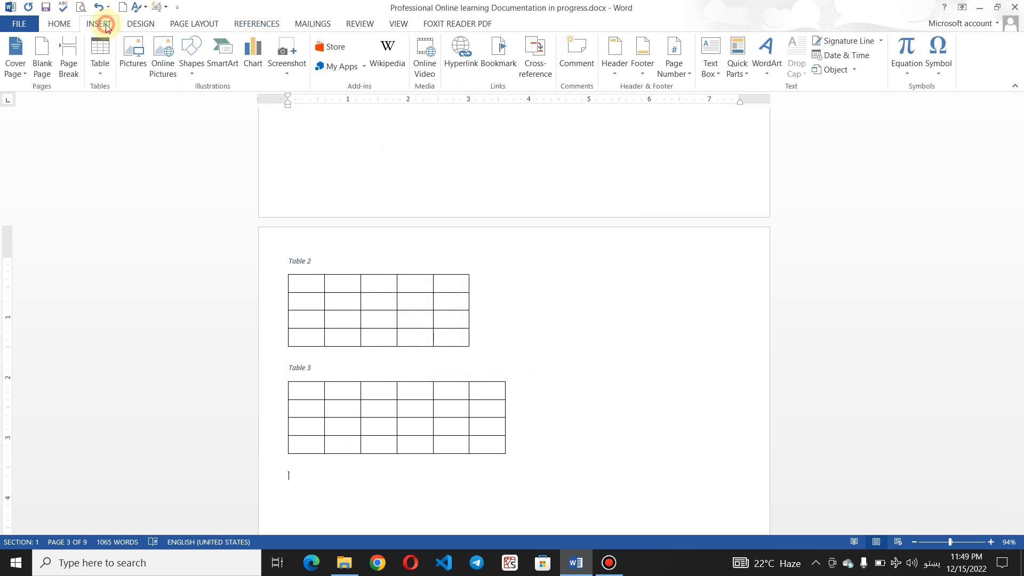
pyautogui.click(102, 56)
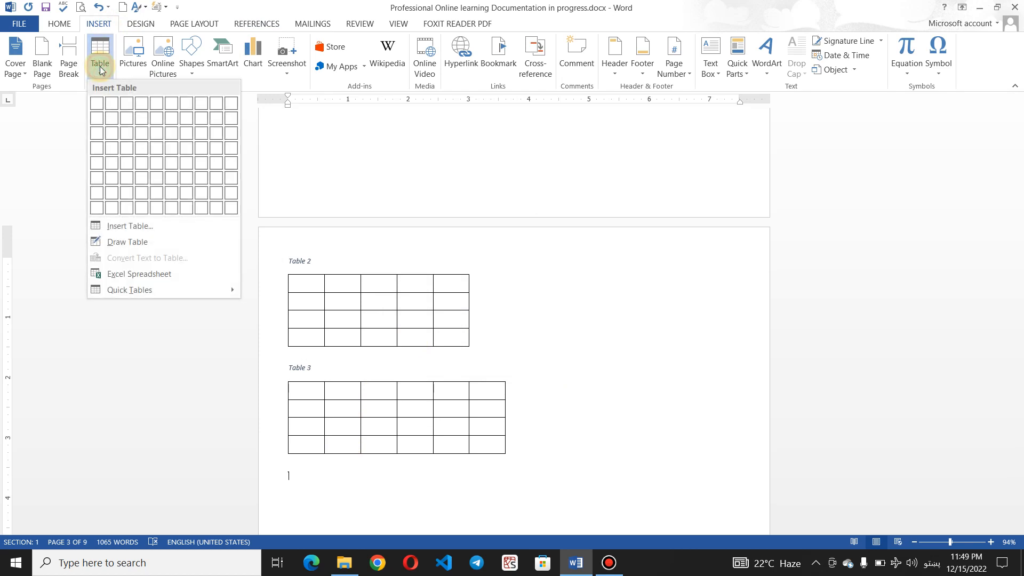
pyautogui.click(160, 150)
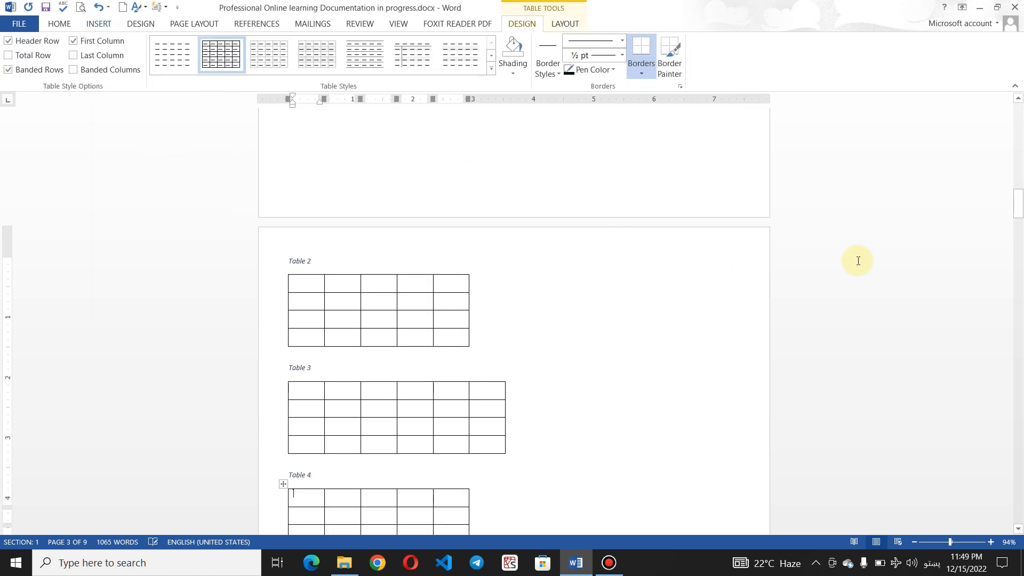
# Insert an automatically captioned table with six columns and five rows below the five-column table captioned Table 4
pyautogui.moveTo(1018, 202); pyautogui.dragTo(1018, 219)
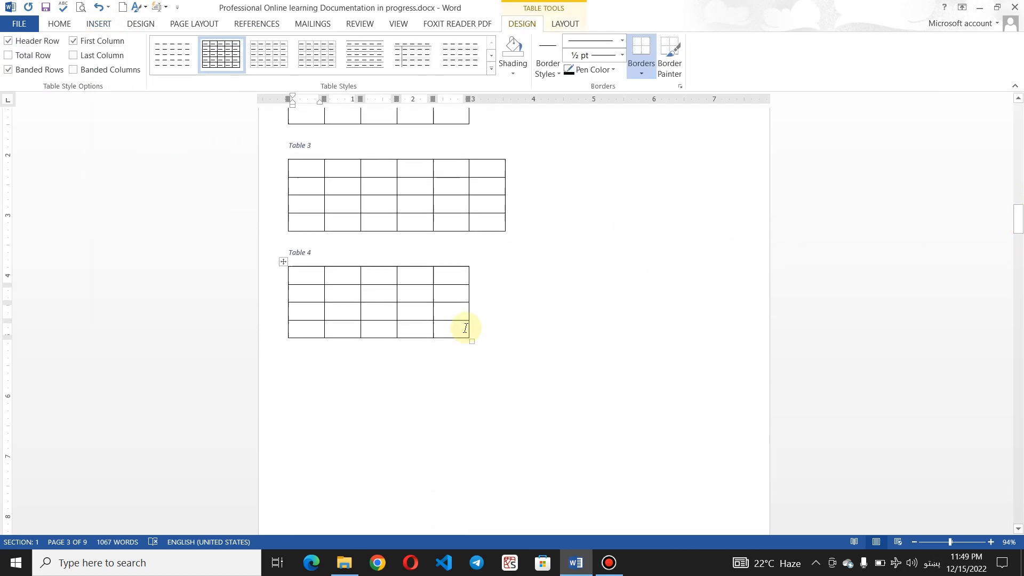
pyautogui.click(335, 386)
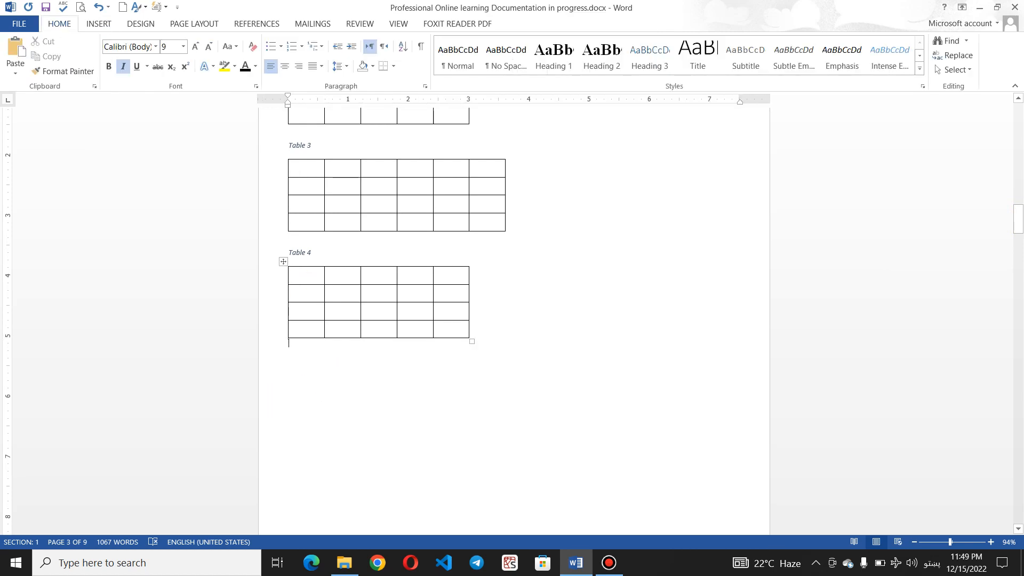
pyautogui.click(111, 26)
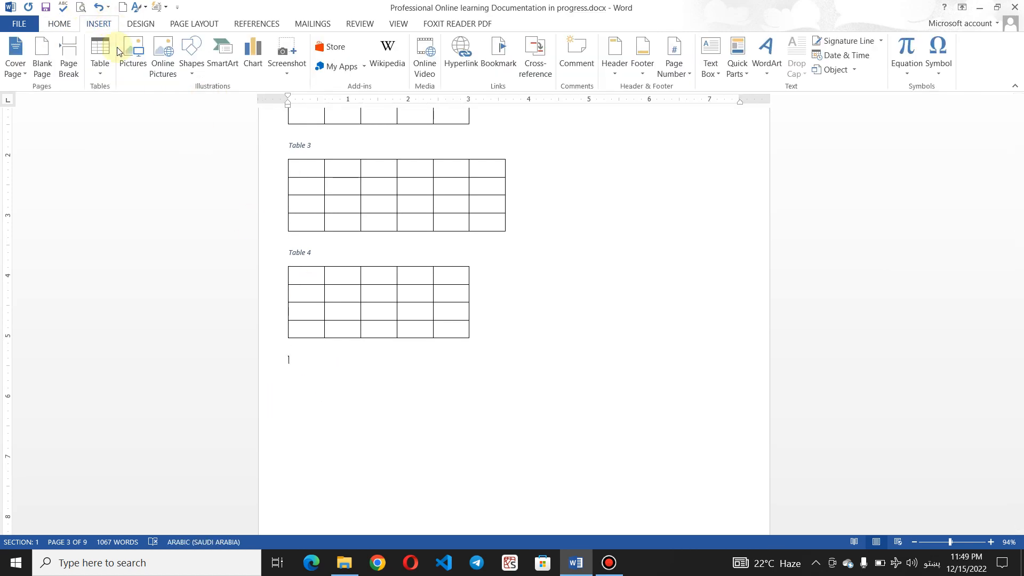
pyautogui.click(101, 76)
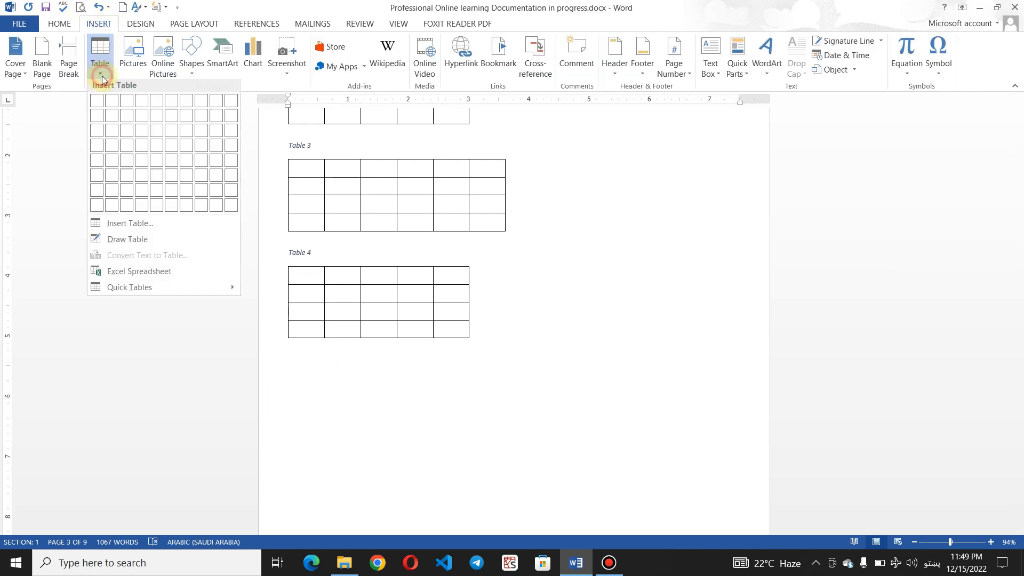
pyautogui.click(167, 174)
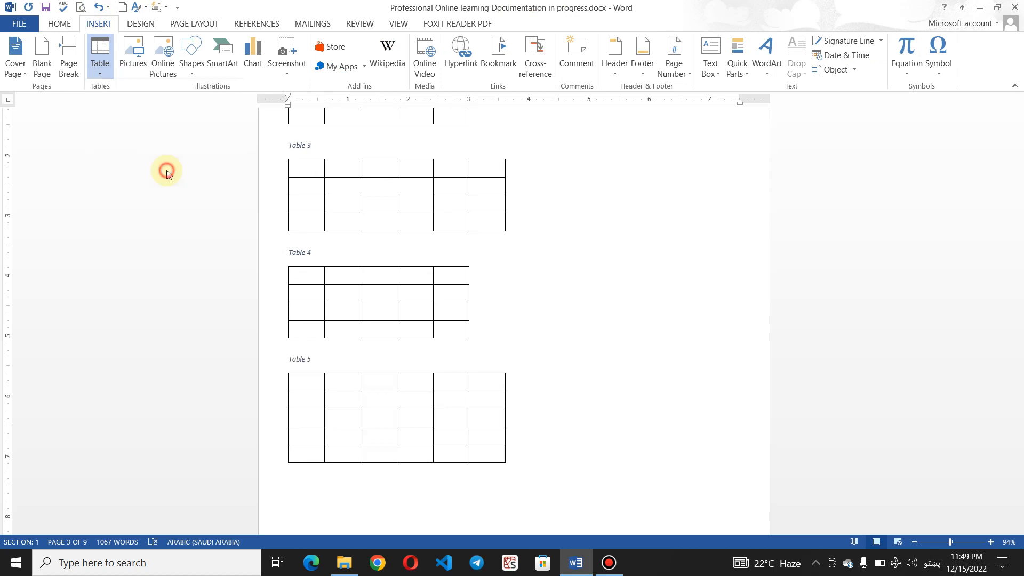
# Insert another automatically captioned table with six columns and four rows below the one captioned Table 5
pyautogui.click(378, 478)
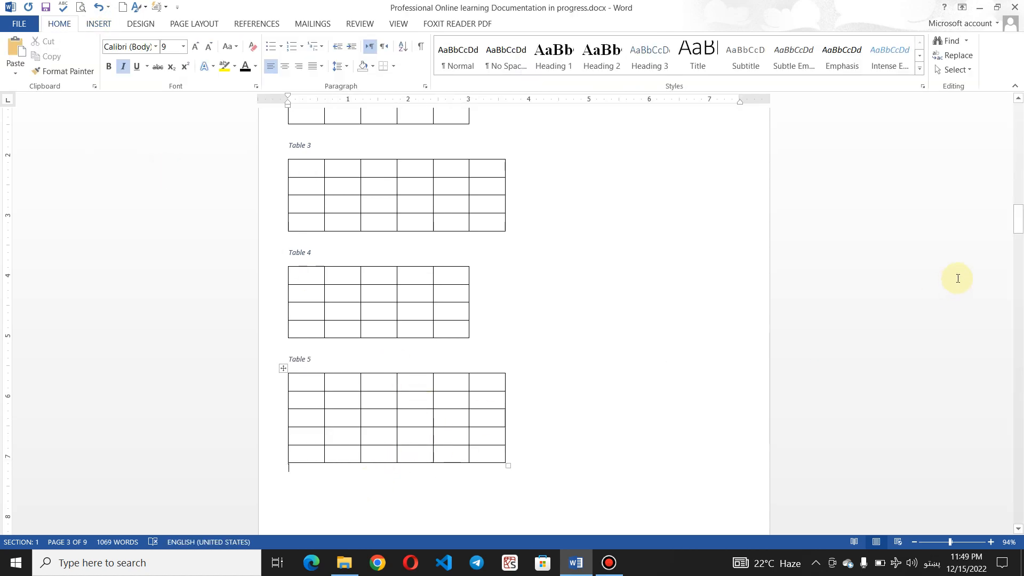
pyautogui.moveTo(1020, 210); pyautogui.dragTo(1019, 234)
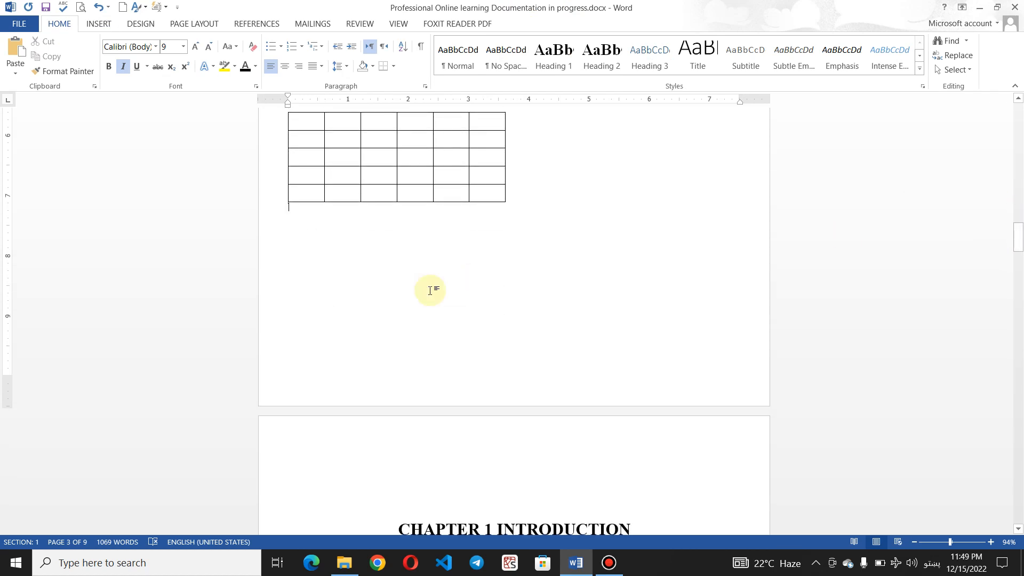
pyautogui.click(92, 29)
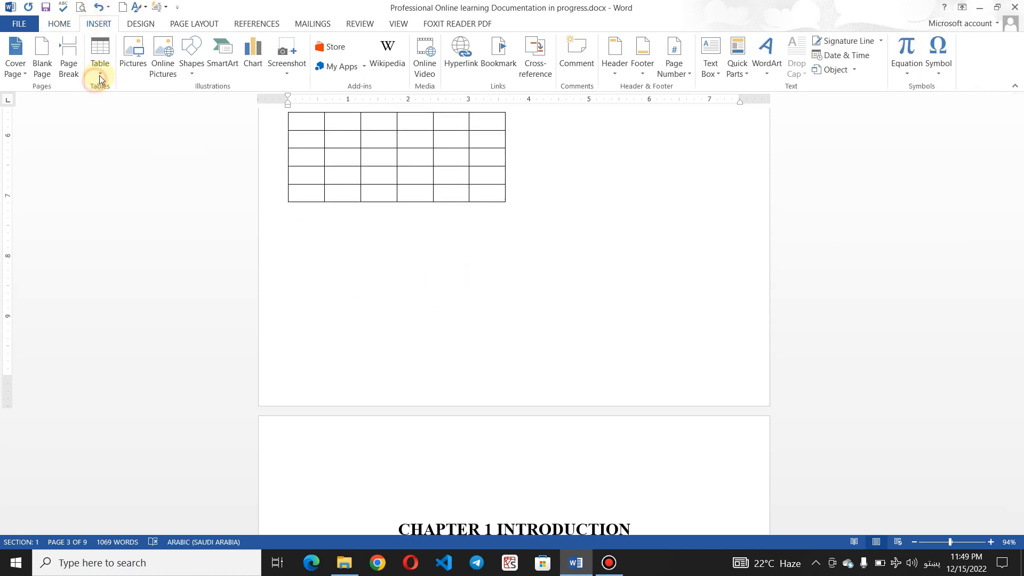
pyautogui.click(100, 79)
pyautogui.click(166, 155)
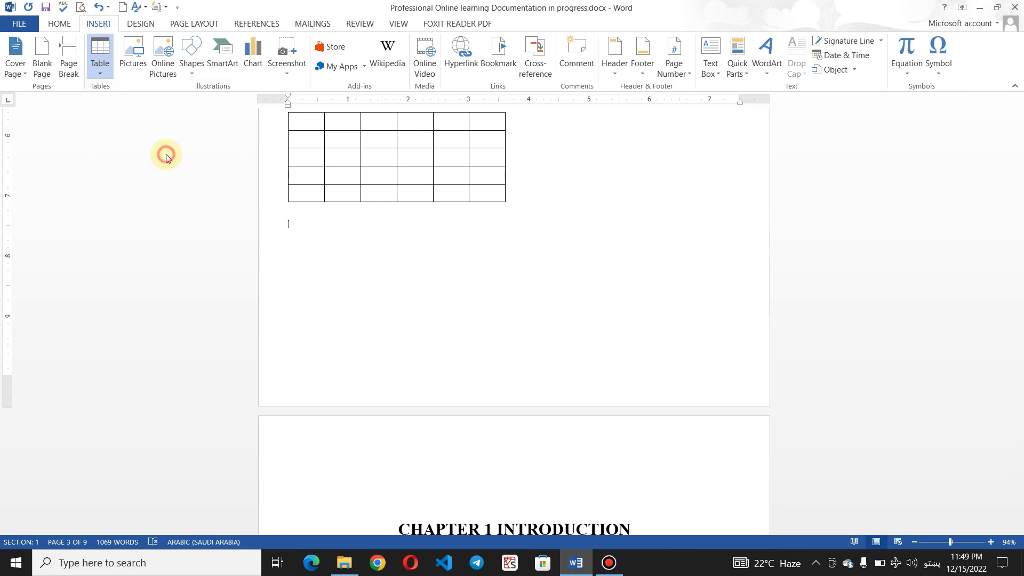
# Add a blank line and a page break between the last table and the CHAPTER 1 INTRODUCTION heading
pyautogui.click(345, 427)
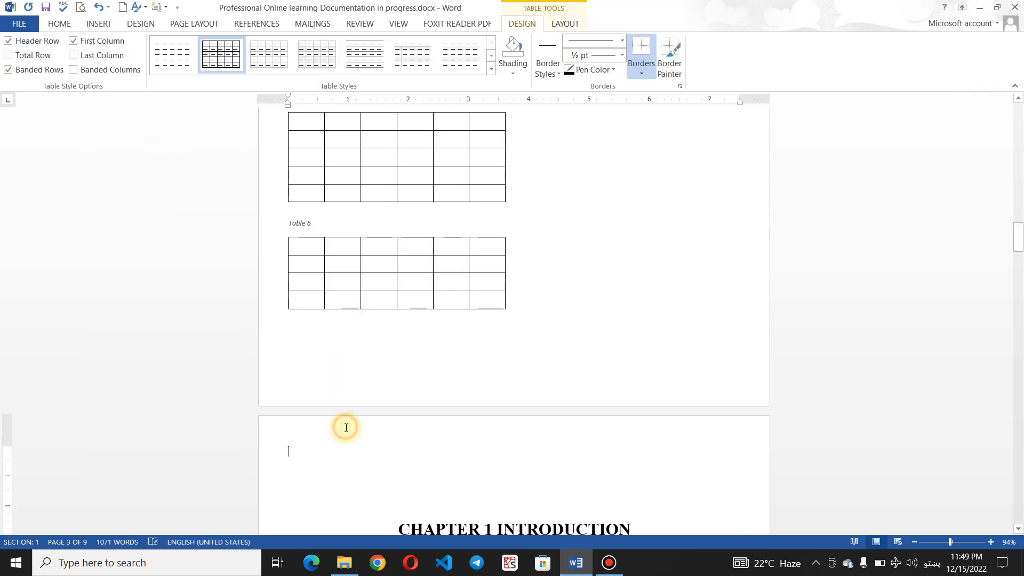
pyautogui.press('Return')
pyautogui.hotkey('ctrl', 'Return')
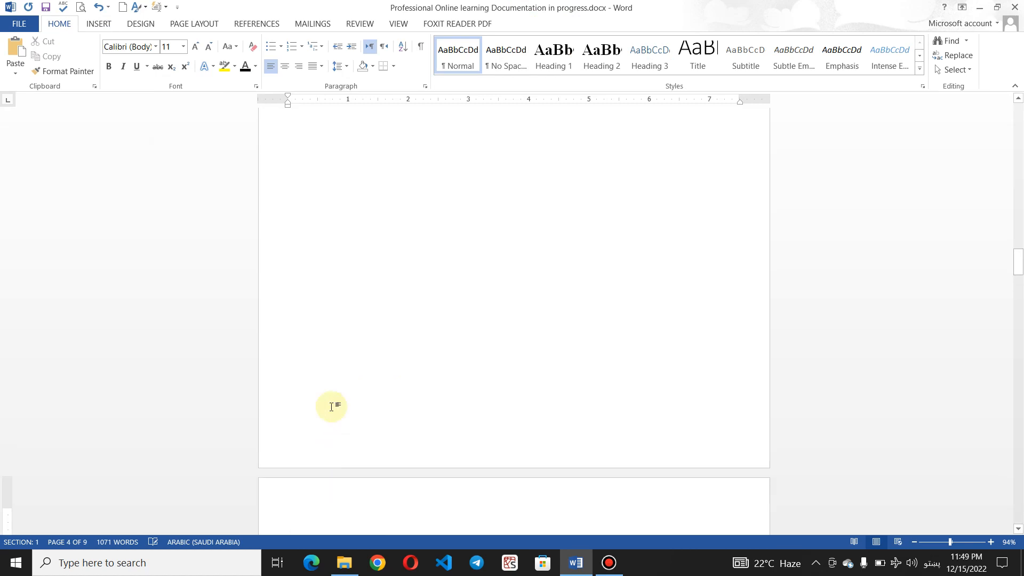
# Delete the leftover text from the text box below the seven-column table near the document's beginning
pyautogui.moveTo(1020, 261); pyautogui.dragTo(1021, 142)
pyautogui.click(301, 359)
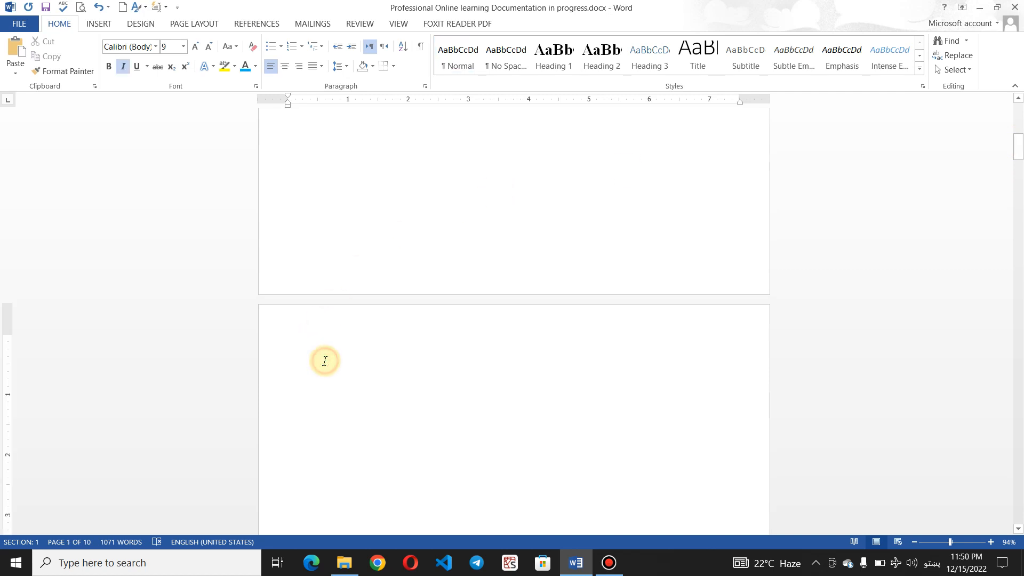
pyautogui.click(325, 361)
pyautogui.scroll(-10, 329, 371)
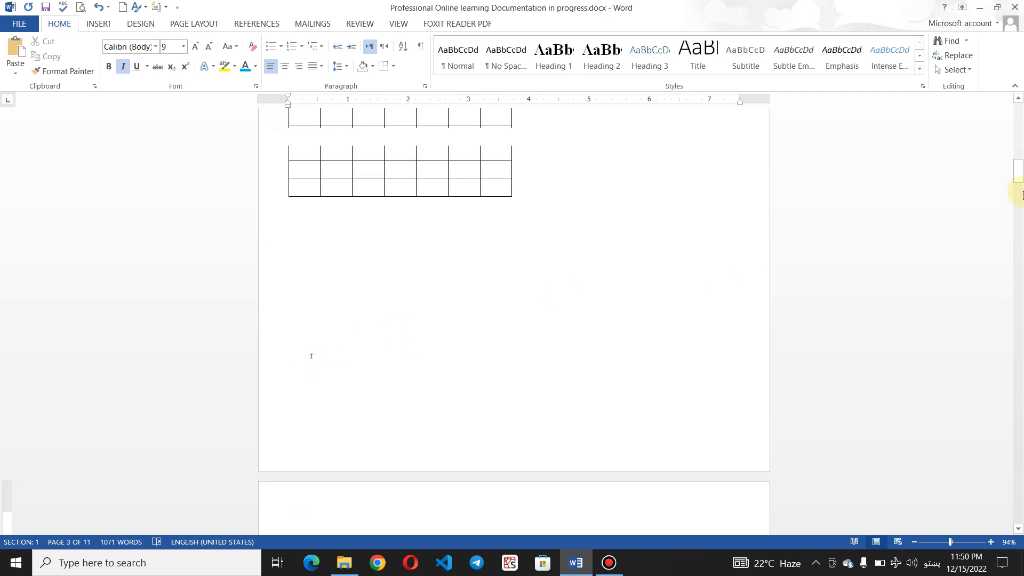
pyautogui.click(331, 357)
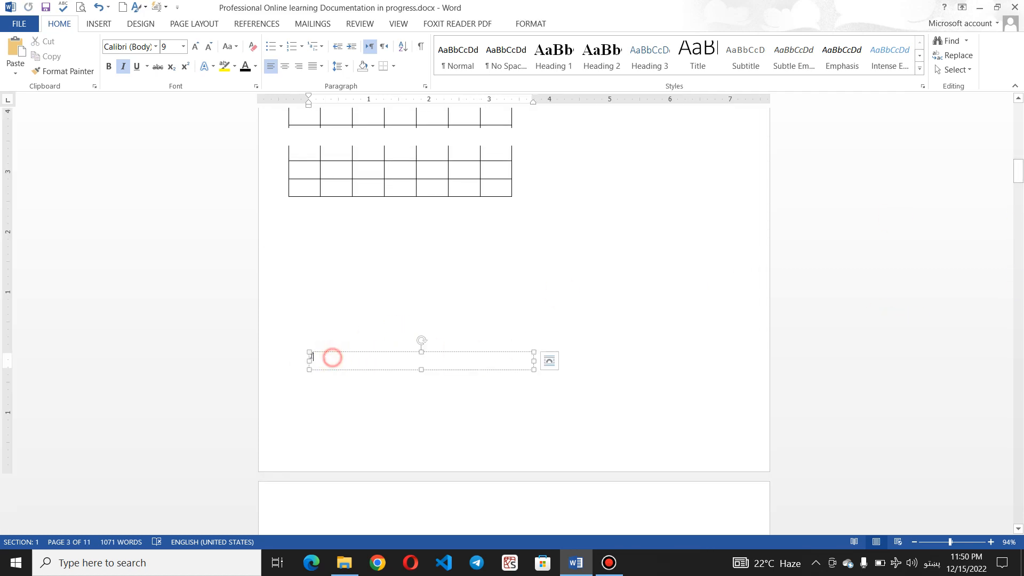
pyautogui.press('BackSpace')
pyautogui.press('BackSpace')
pyautogui.click(332, 286)
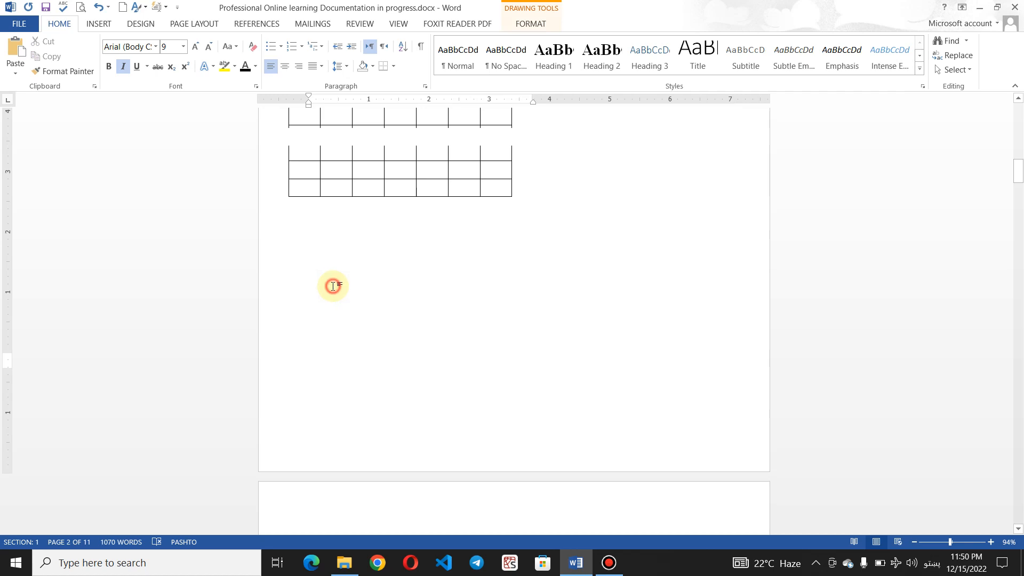
# Delete the seven-column table below the Table 1 caption
pyautogui.moveTo(563, 485); pyautogui.dragTo(281, 327)
pyautogui.click(334, 344)
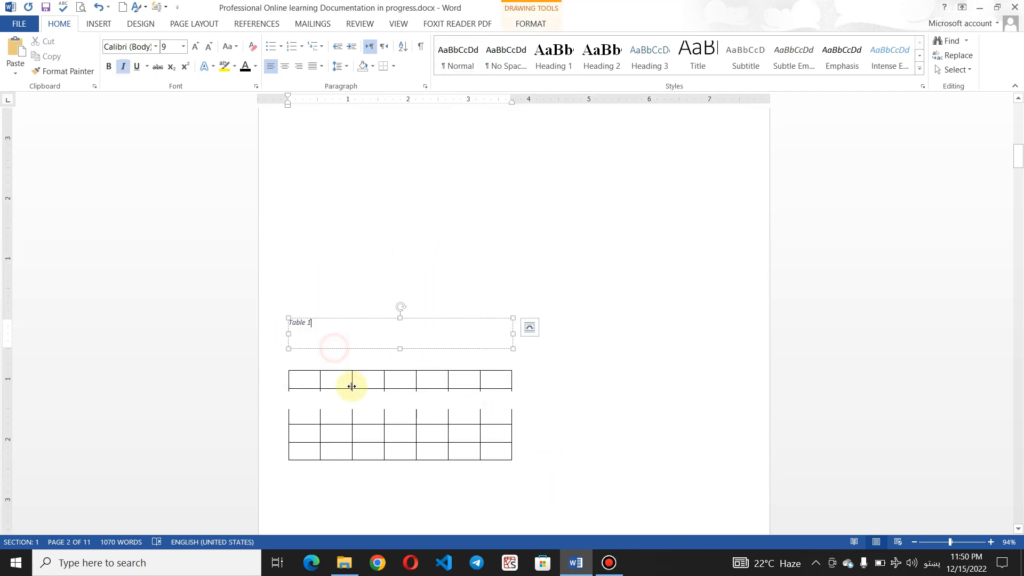
pyautogui.click(351, 386)
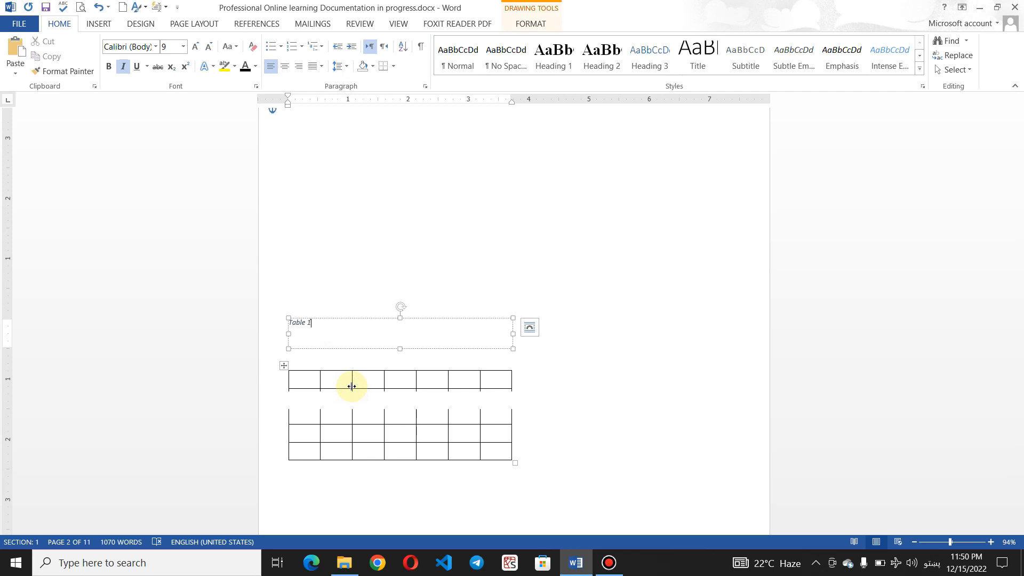
pyautogui.click(283, 367)
pyautogui.press('BackSpace')
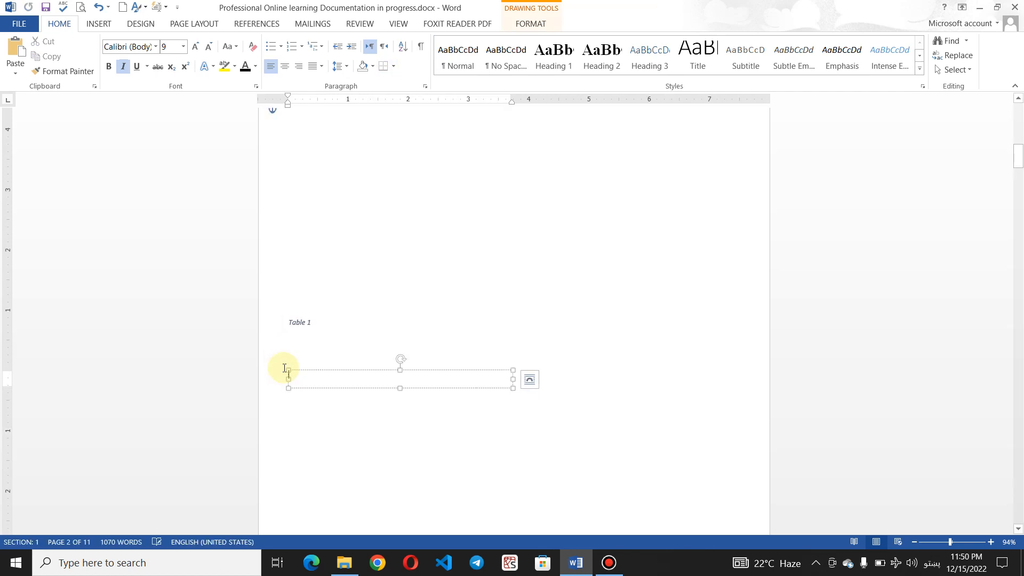
# Delete the Table 1 caption text from its text box
pyautogui.click(320, 323)
pyautogui.press('BackSpace')
pyautogui.press('BackSpace')
pyautogui.press('BackSpace')
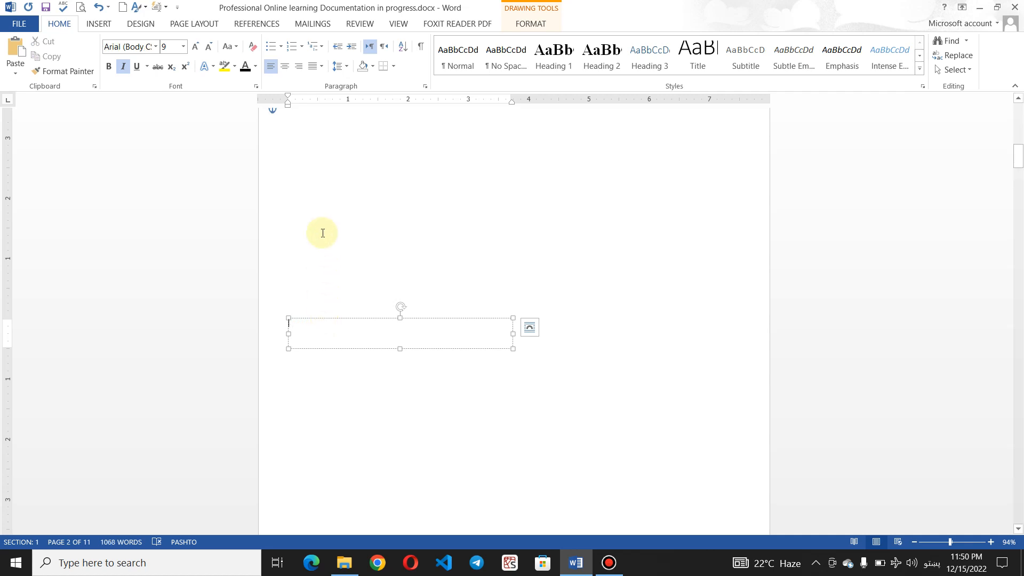
# Insert a table of figures with the Table caption label and a dotted tab leader at the start of the blank second page
pyautogui.click(321, 132)
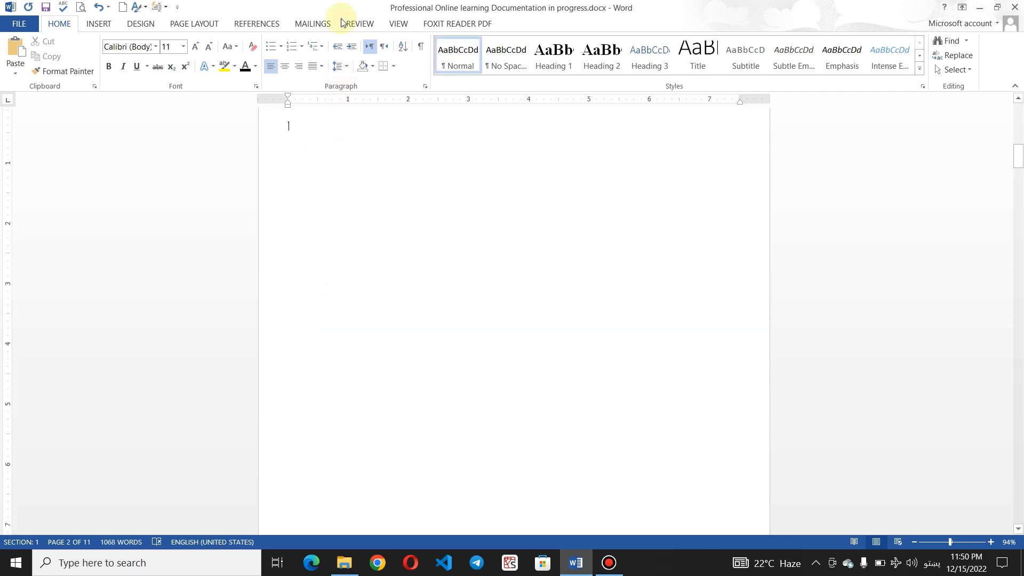
pyautogui.click(258, 24)
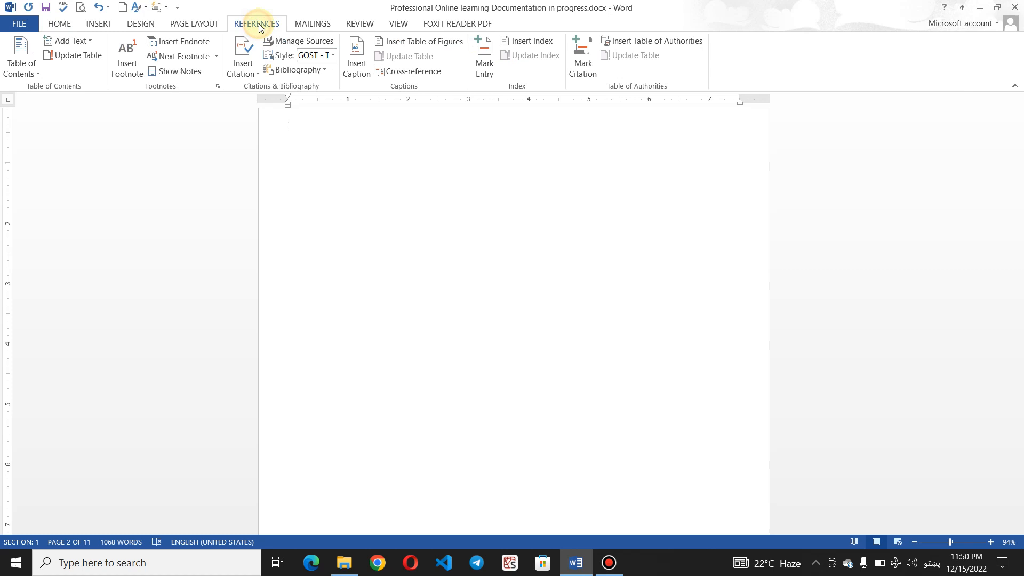
pyautogui.click(424, 45)
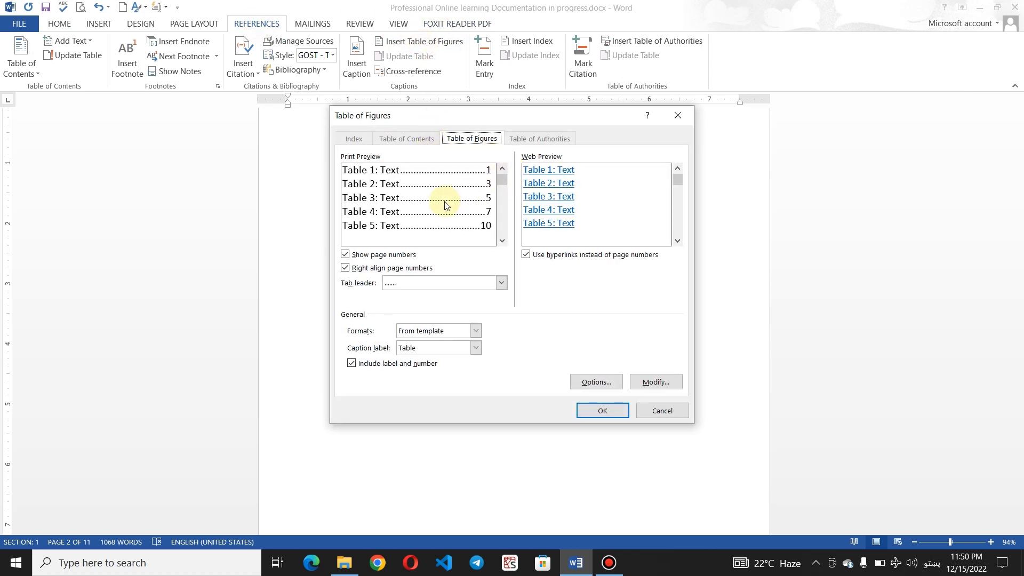
pyautogui.click(602, 412)
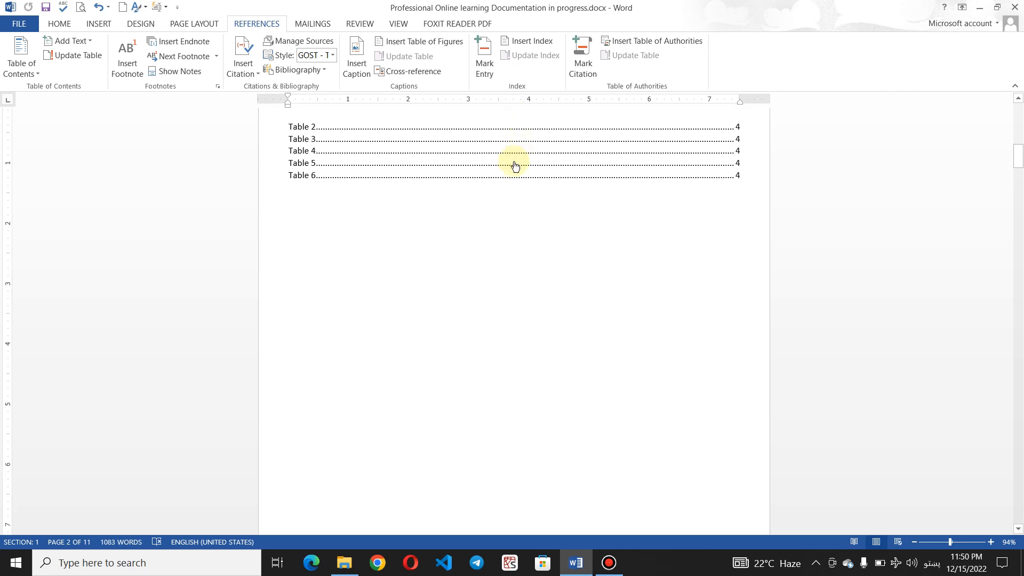
# Follow the Table 6 entry to its captioned table and return to the list of tables
pyautogui.keyDown('ctrl'); pyautogui.click(514, 183); pyautogui.keyUp('ctrl')
pyautogui.scroll(-2, 531, 178)
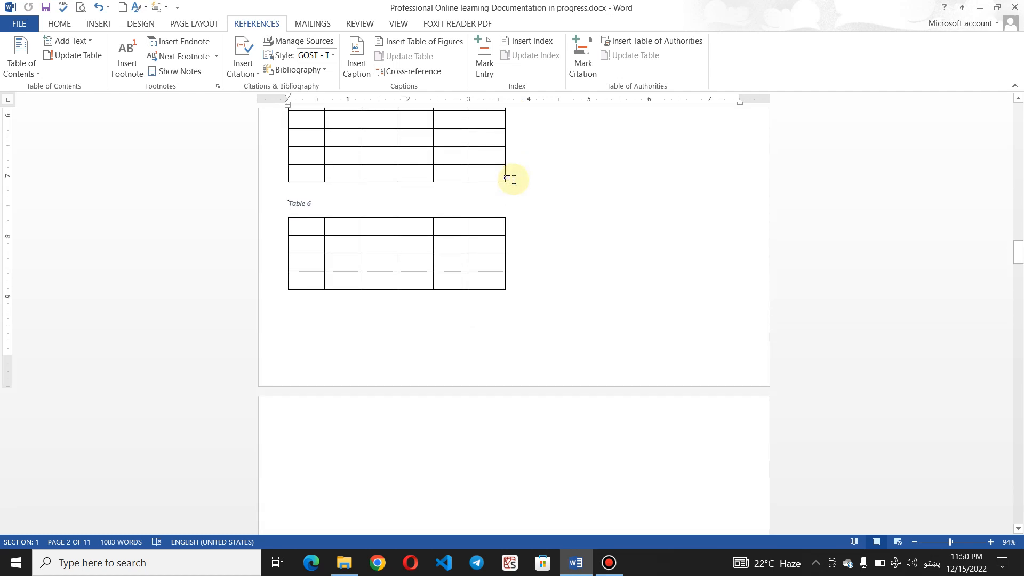
pyautogui.moveTo(1020, 252); pyautogui.dragTo(1018, 144)
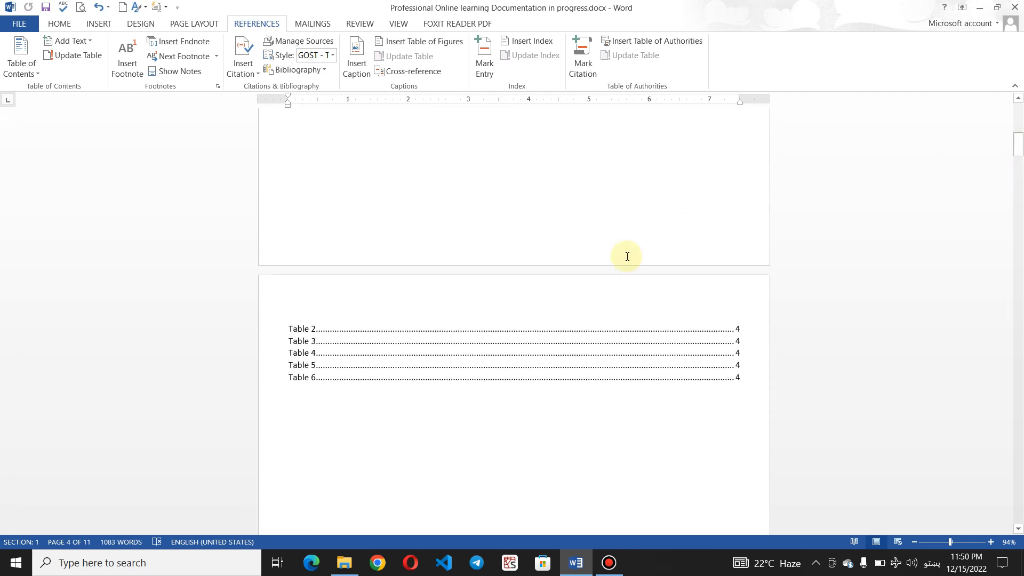
# Start a second table of figures below the list, with the Table label and the solid underline tab leader
pyautogui.click(511, 346)
pyautogui.click(482, 313)
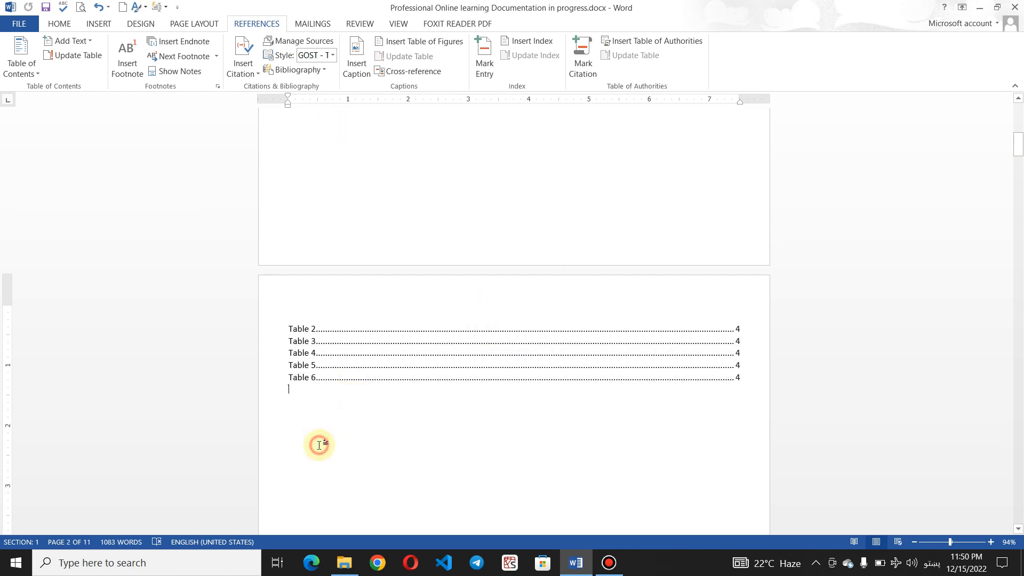
pyautogui.press('Return')
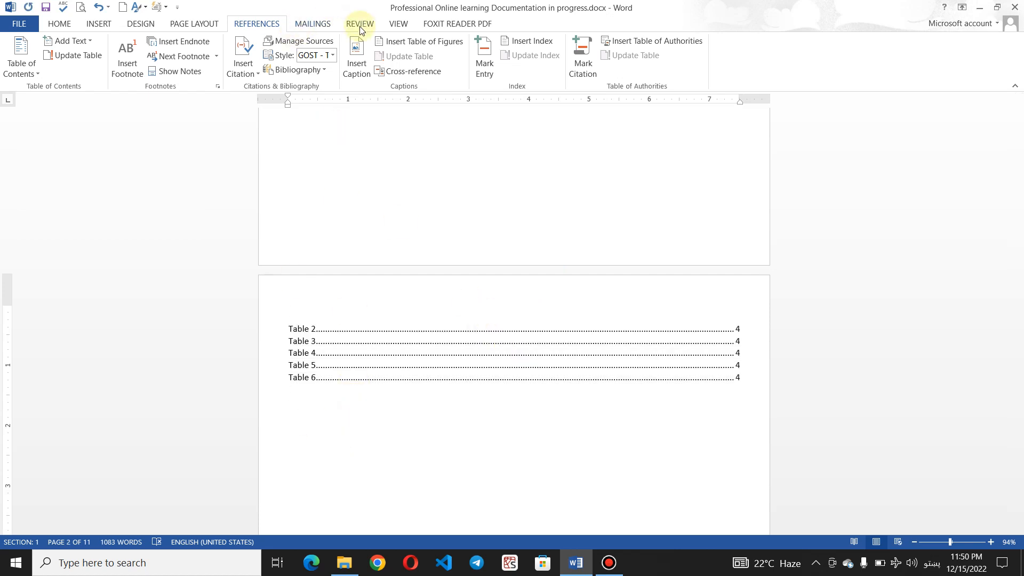
pyautogui.click(386, 41)
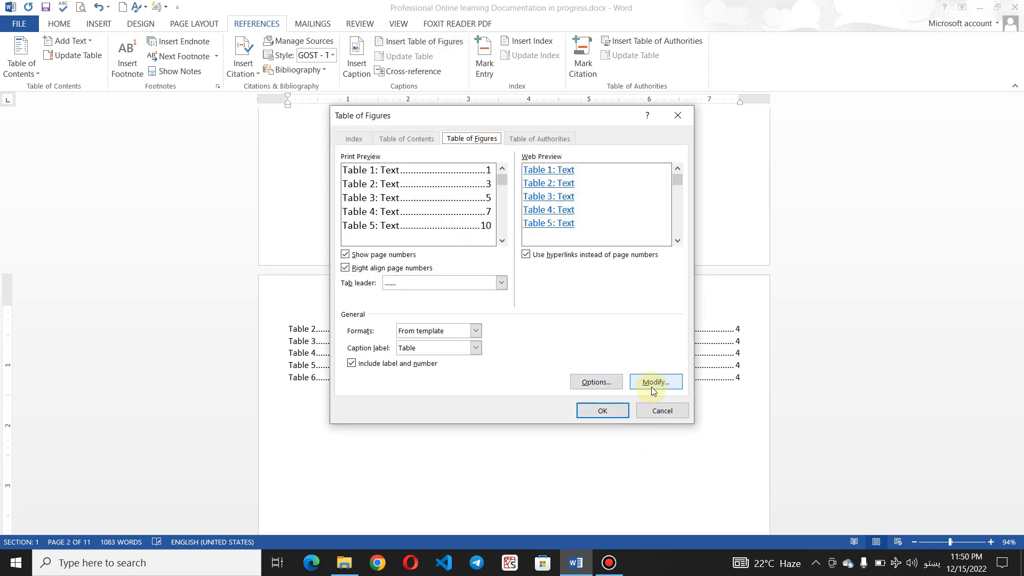
pyautogui.click(500, 282)
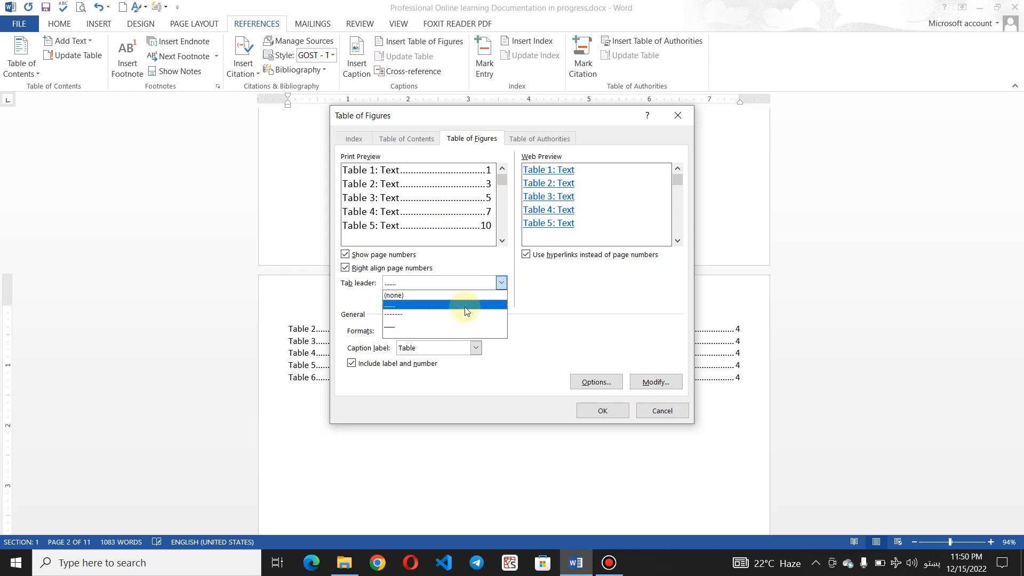
pyautogui.click(450, 321)
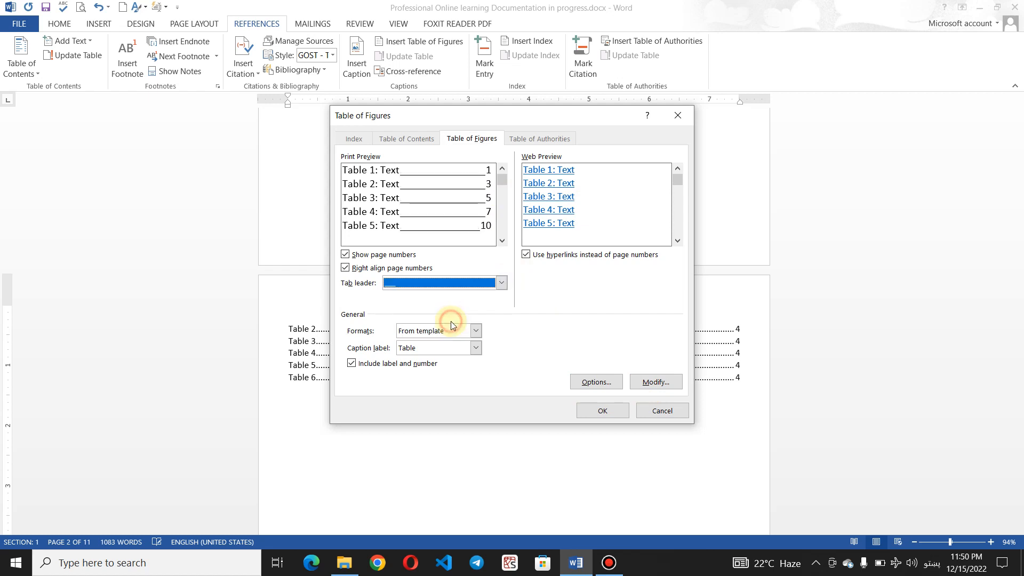
# Modify the Table of Figures style to Britannic Bold, 20 pt, bold, with the standard blue font color
pyautogui.click(676, 386)
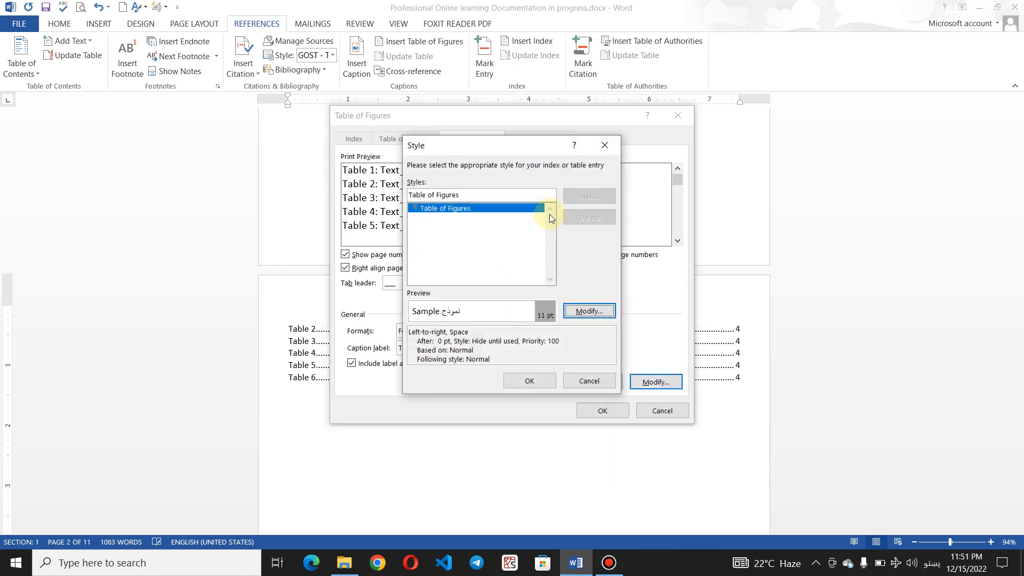
pyautogui.click(585, 310)
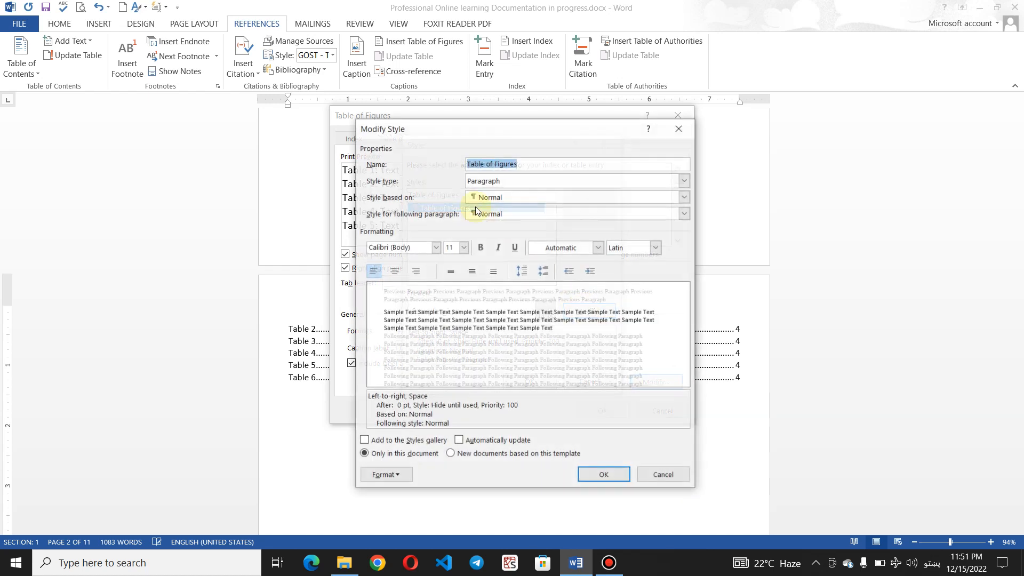
pyautogui.click(463, 248)
pyautogui.click(449, 333)
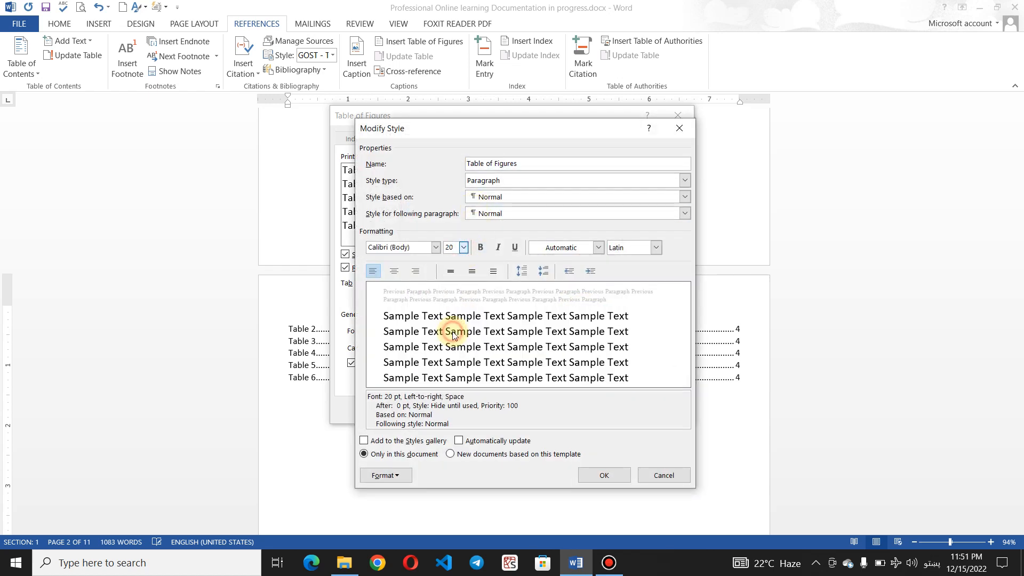
pyautogui.click(479, 248)
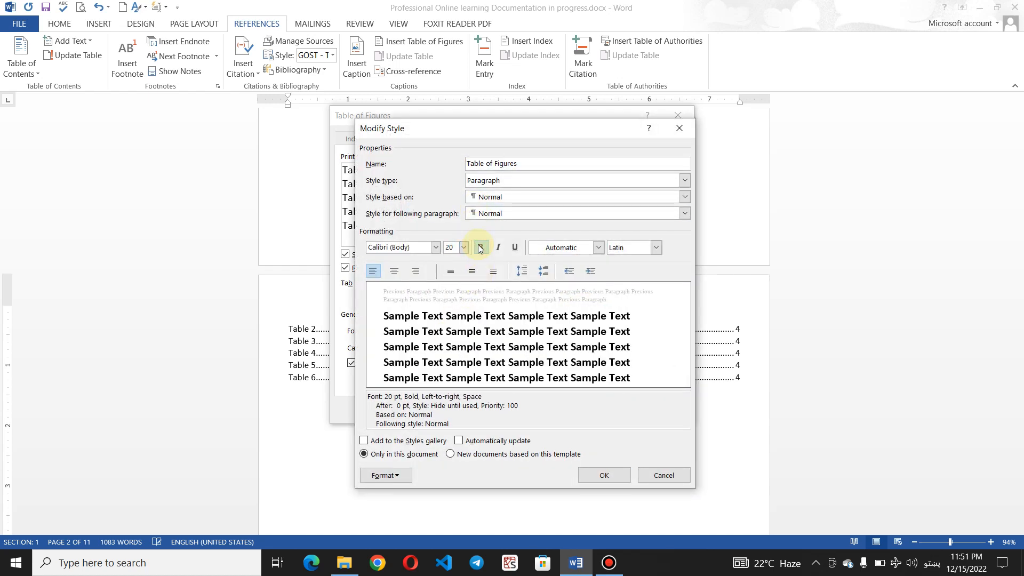
pyautogui.click(599, 247)
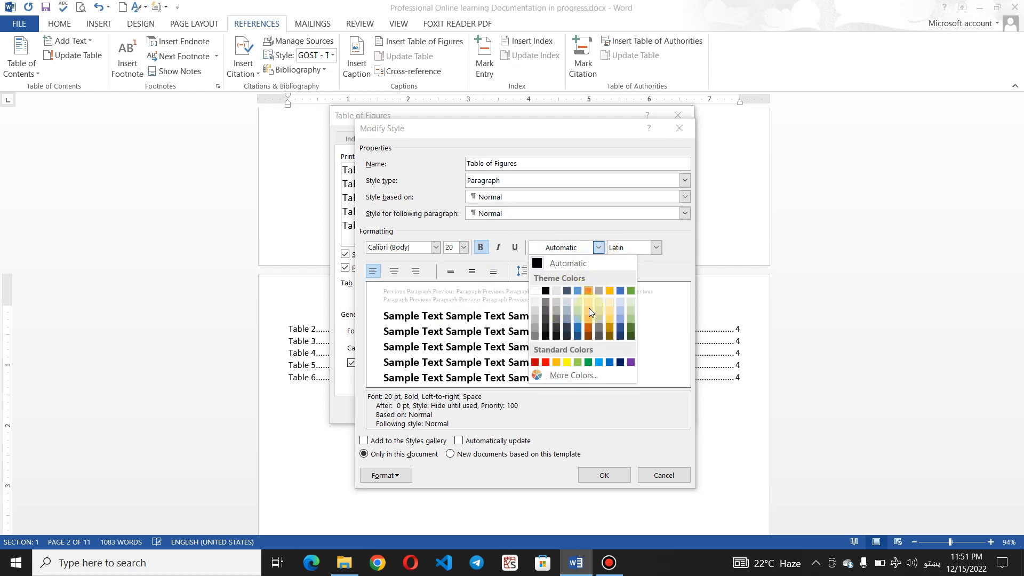
pyautogui.click(611, 363)
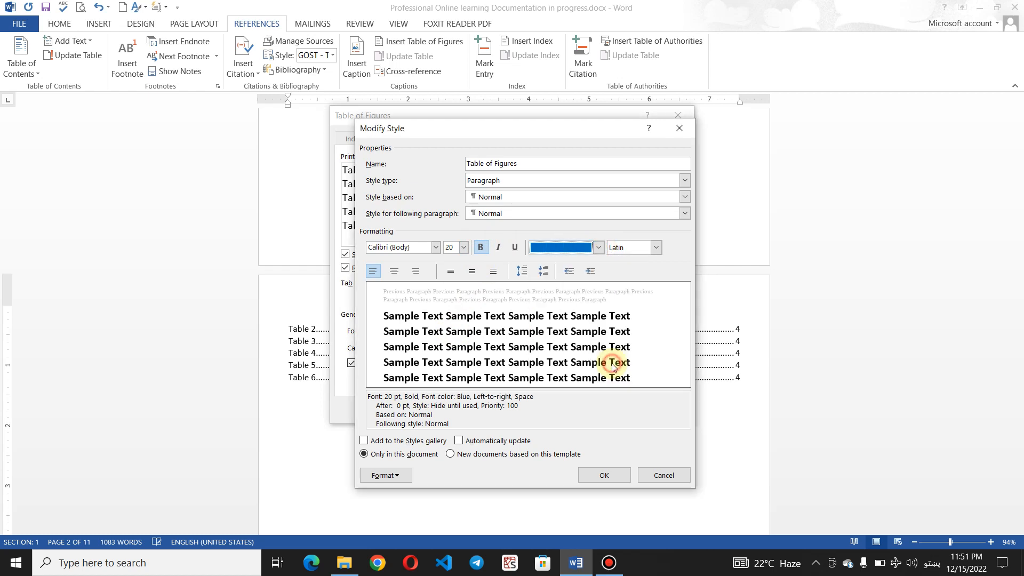
pyautogui.click(437, 248)
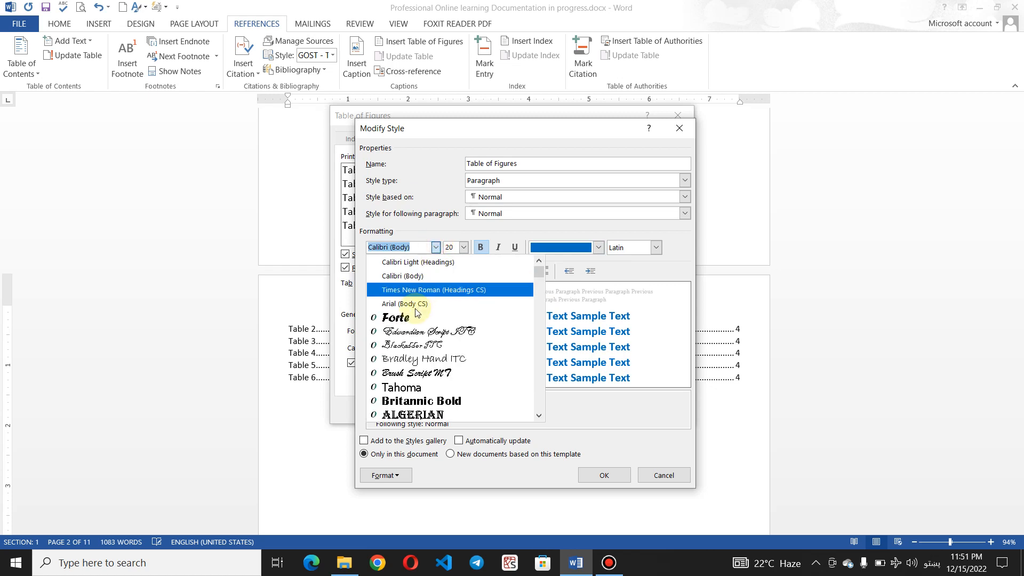
pyautogui.click(440, 401)
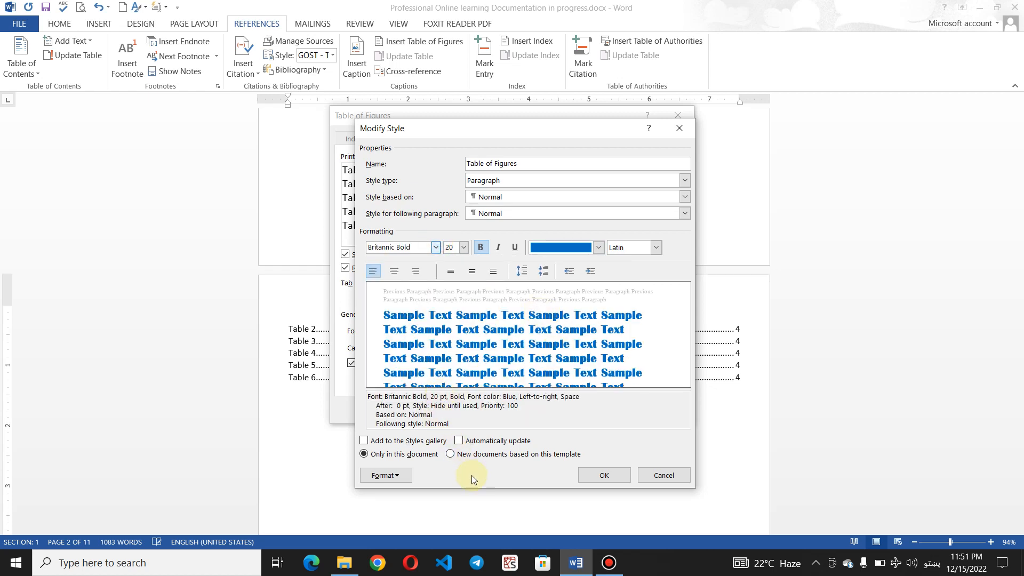
# Apply the style to new documents based on this template and set its name to Mytabo
pyautogui.click(451, 454)
pyautogui.press('BackSpace')
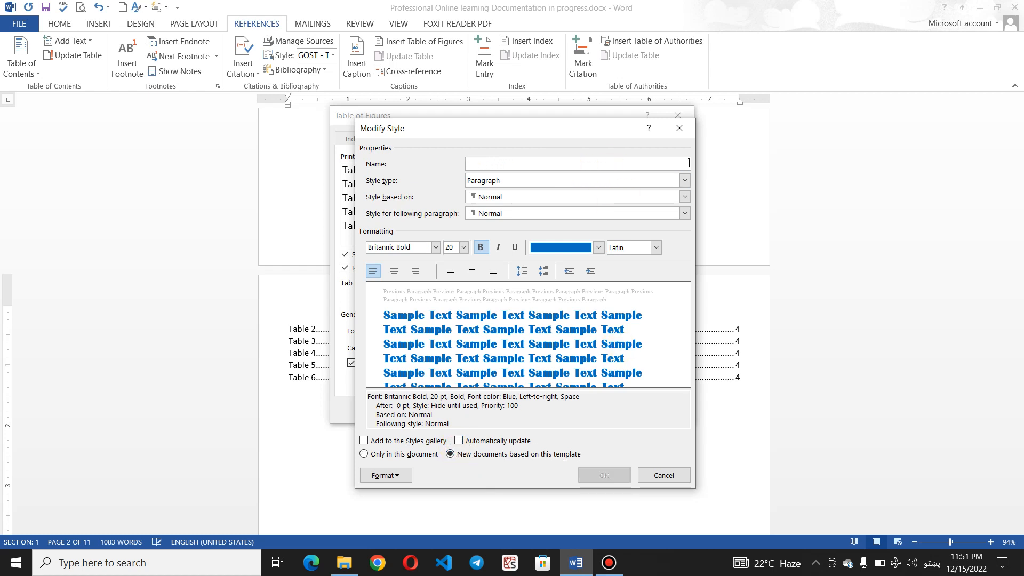
pyautogui.write('ؤغ')
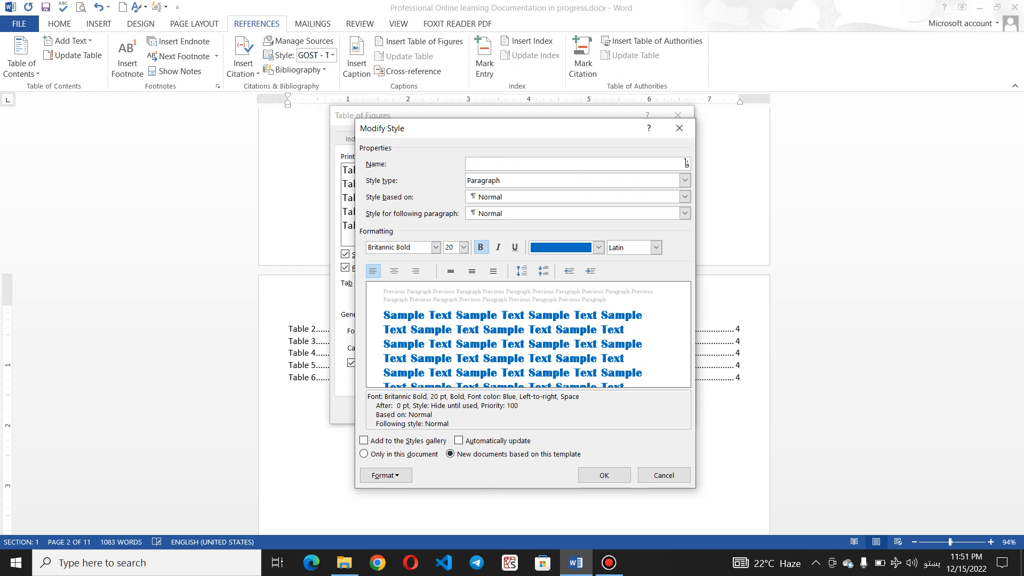
pyautogui.press('BackSpace')
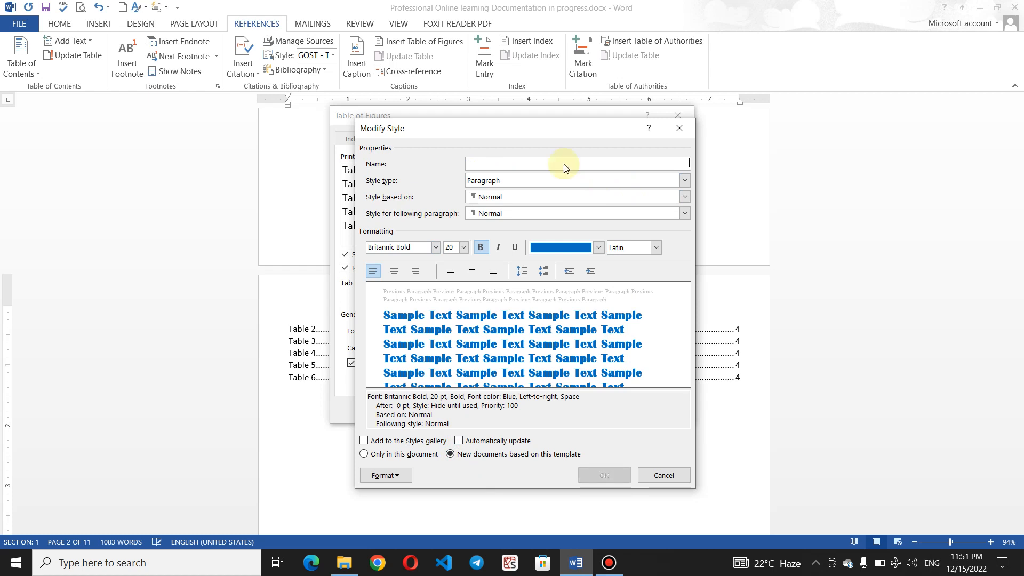
pyautogui.write('Mytabo')
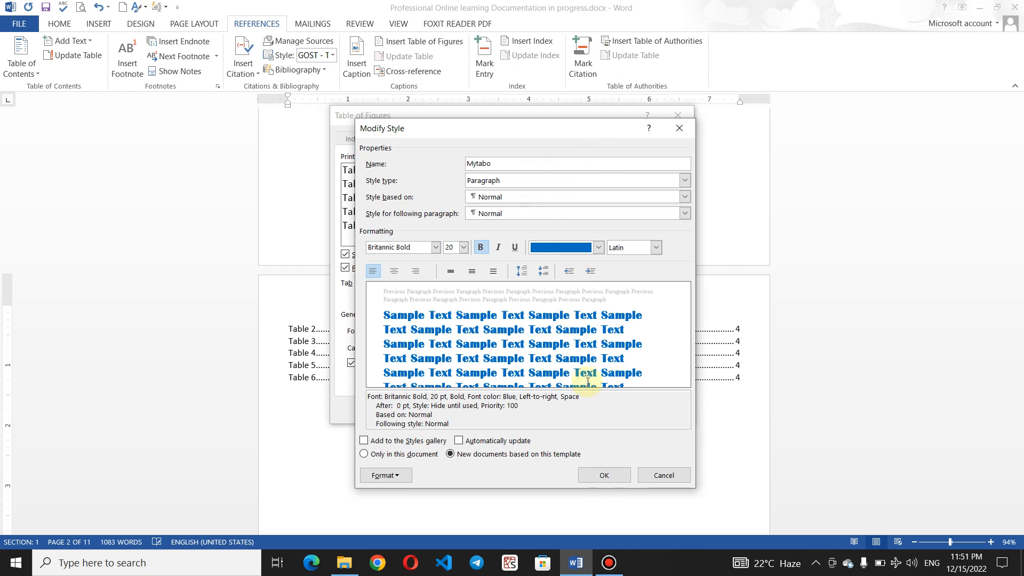
pyautogui.click(607, 482)
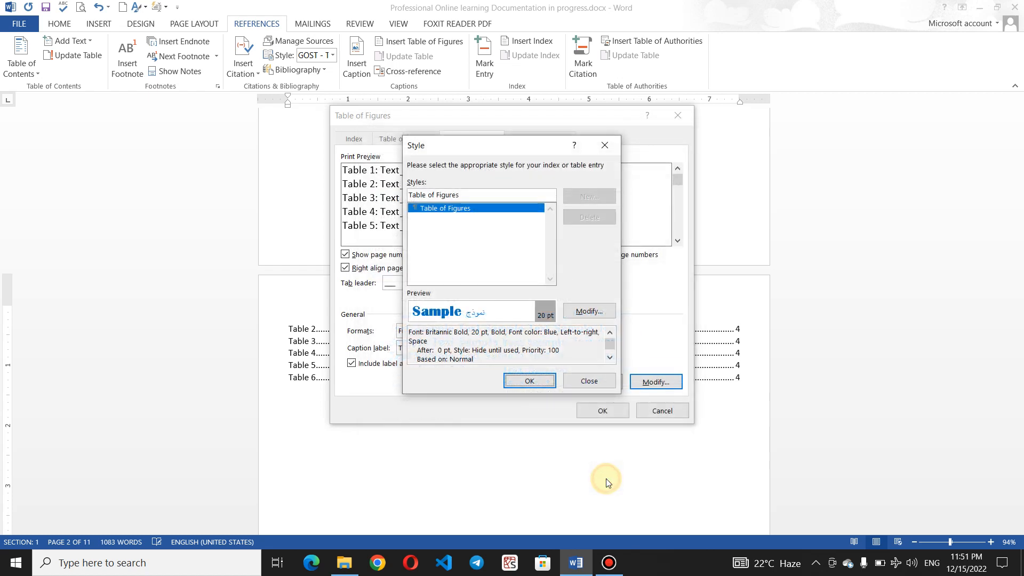
# Accept the modified style and insert the table of figures, replacing the selected existing one
pyautogui.click(519, 380)
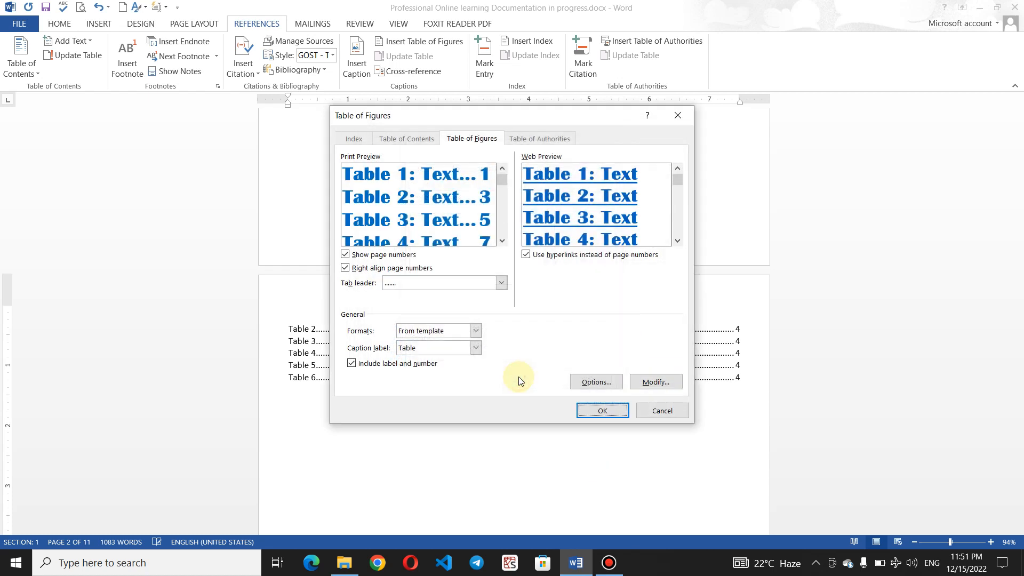
pyautogui.click(602, 412)
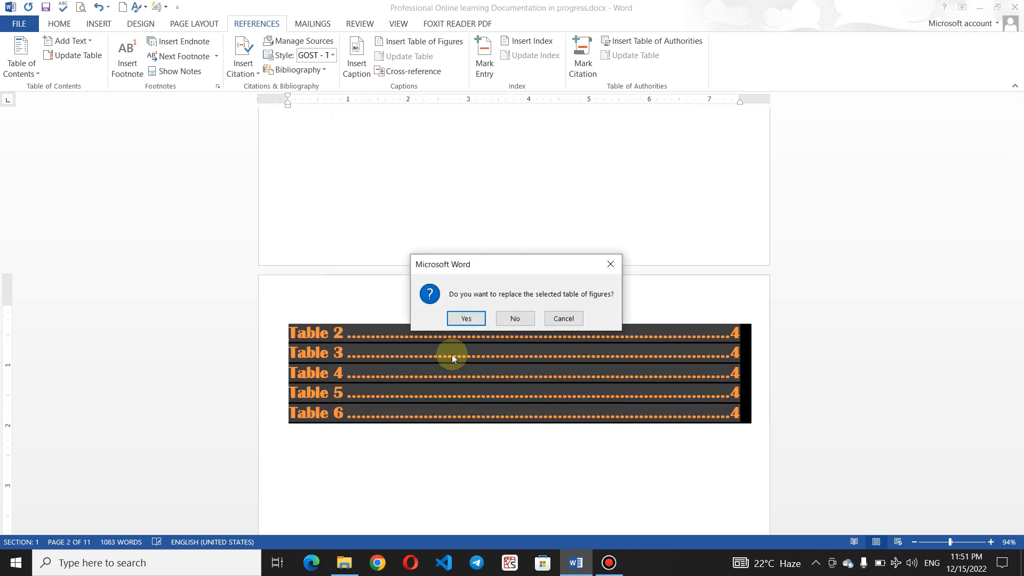
pyautogui.click(469, 317)
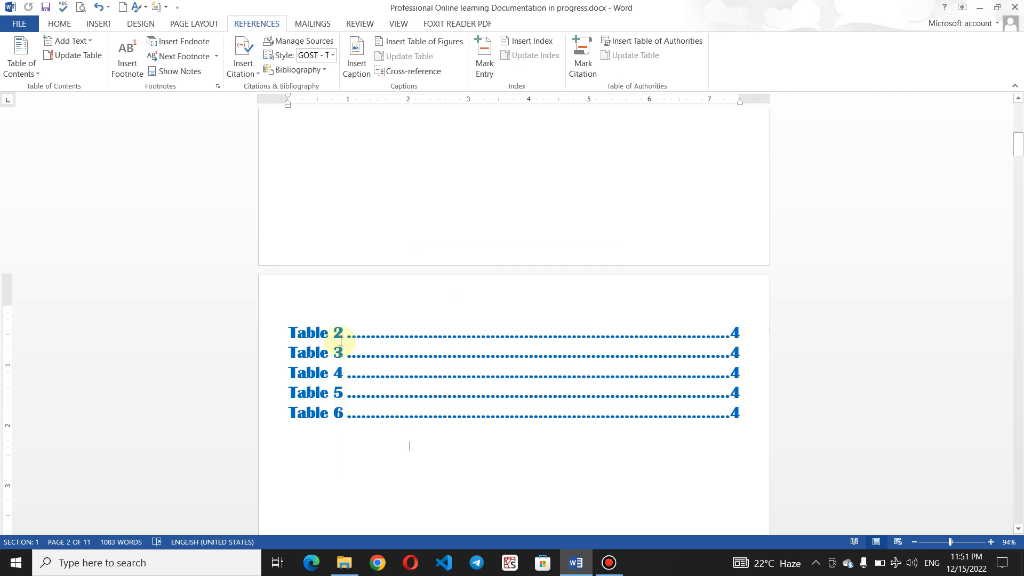
pyautogui.click(371, 332)
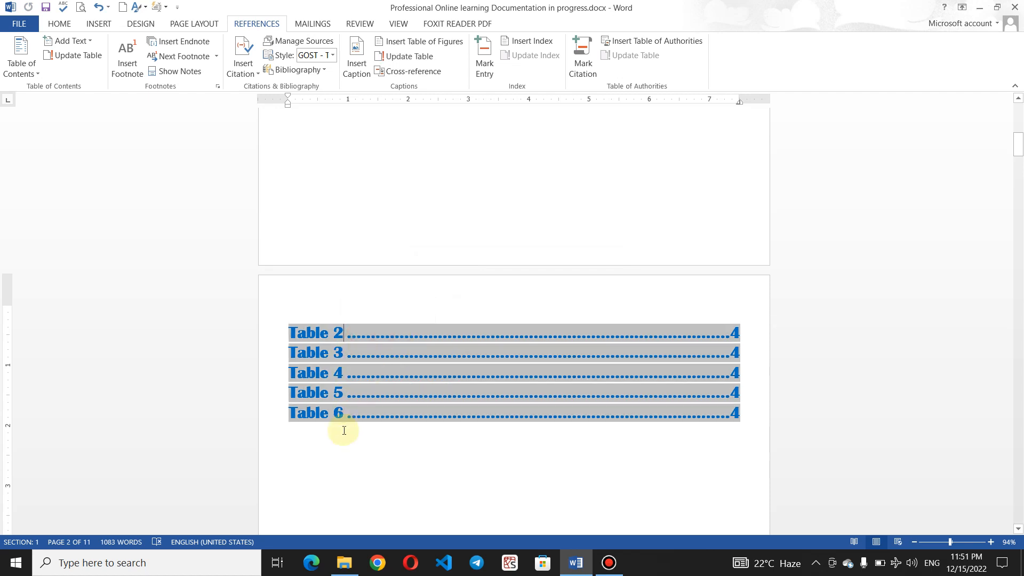
pyautogui.click(320, 446)
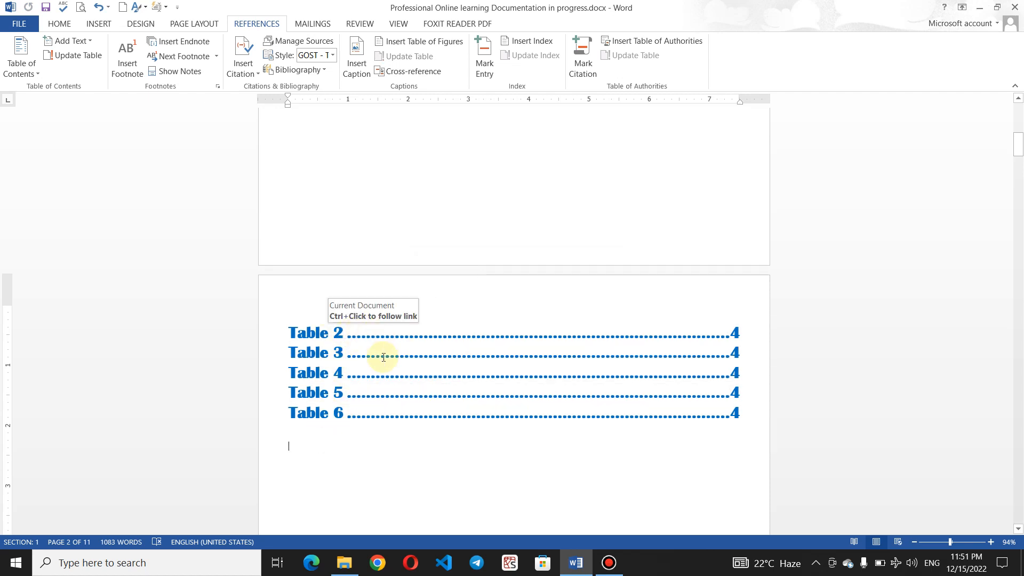
pyautogui.click(367, 410)
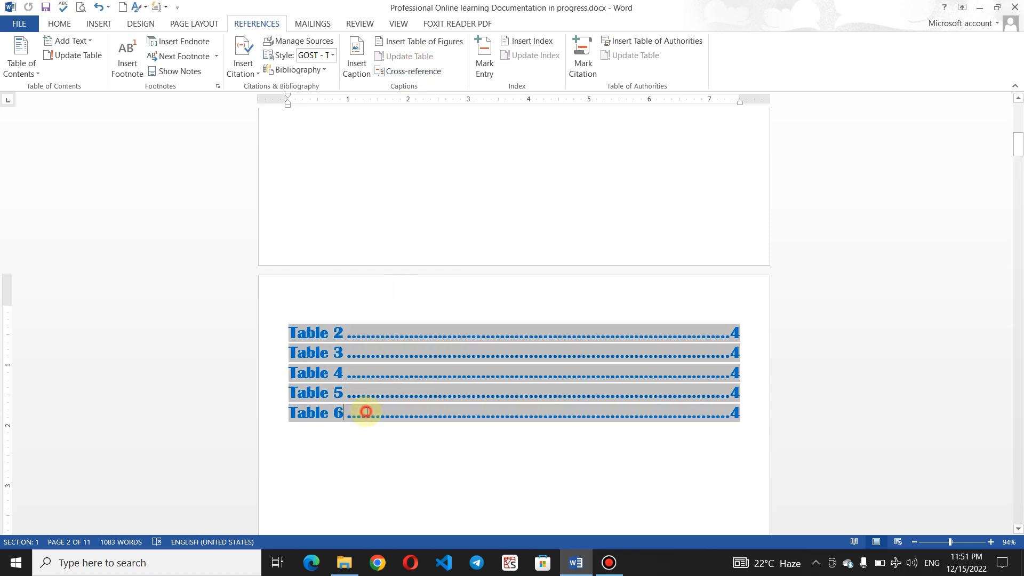
pyautogui.click(358, 473)
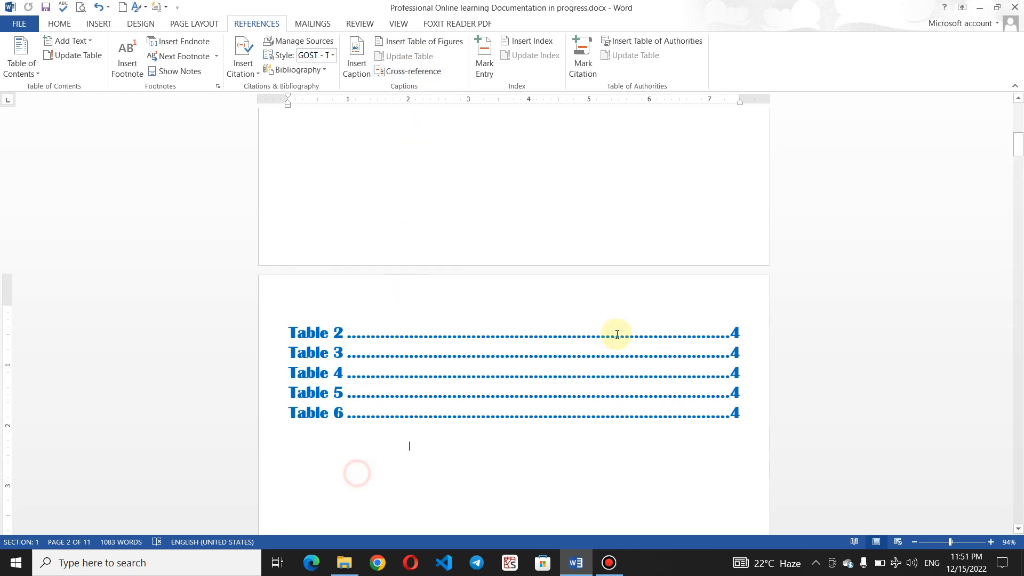
# Insert a six-column table at the start of the blank page after the Table 6 table
pyautogui.moveTo(1018, 143); pyautogui.dragTo(1020, 254)
pyautogui.click(318, 402)
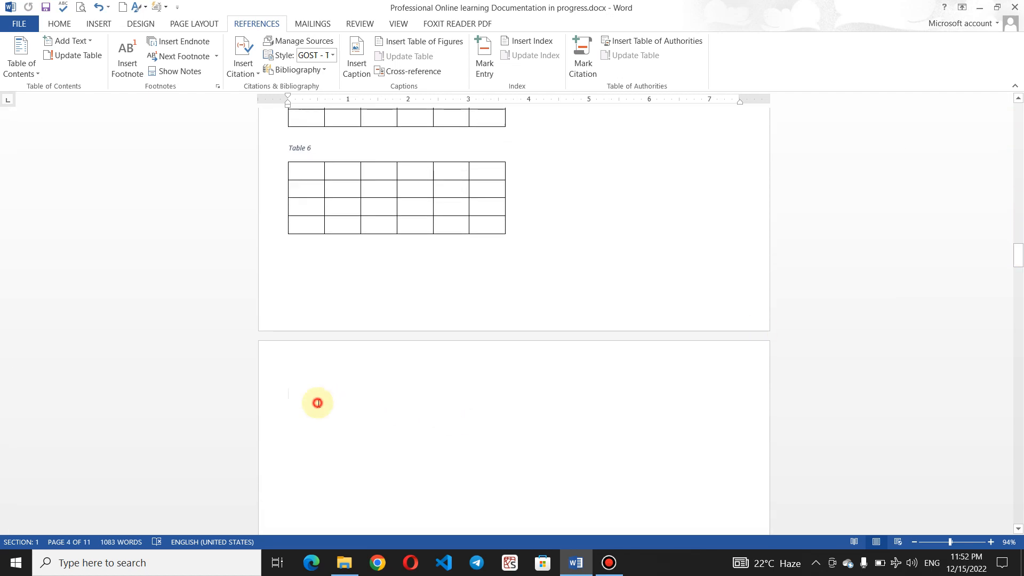
pyautogui.click(98, 25)
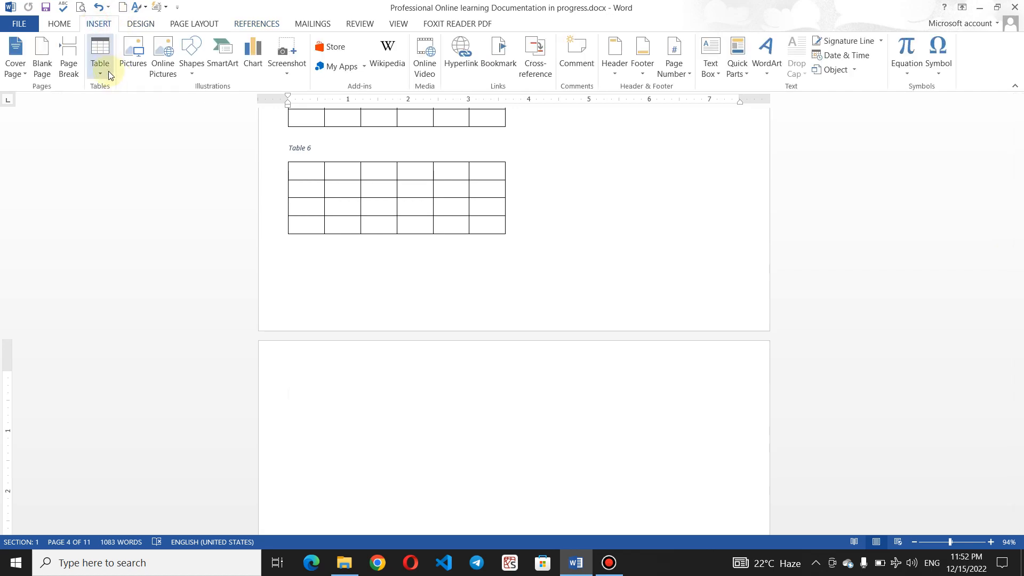
pyautogui.click(108, 71)
pyautogui.click(165, 159)
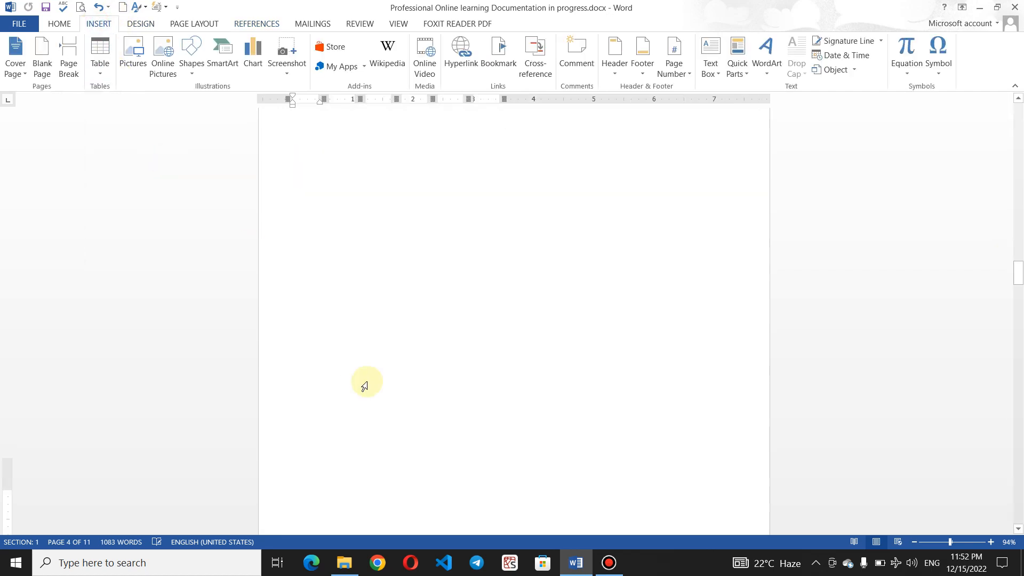
# Insert another table, 6x5, in the blank area of the page following the new table
pyautogui.click(406, 270)
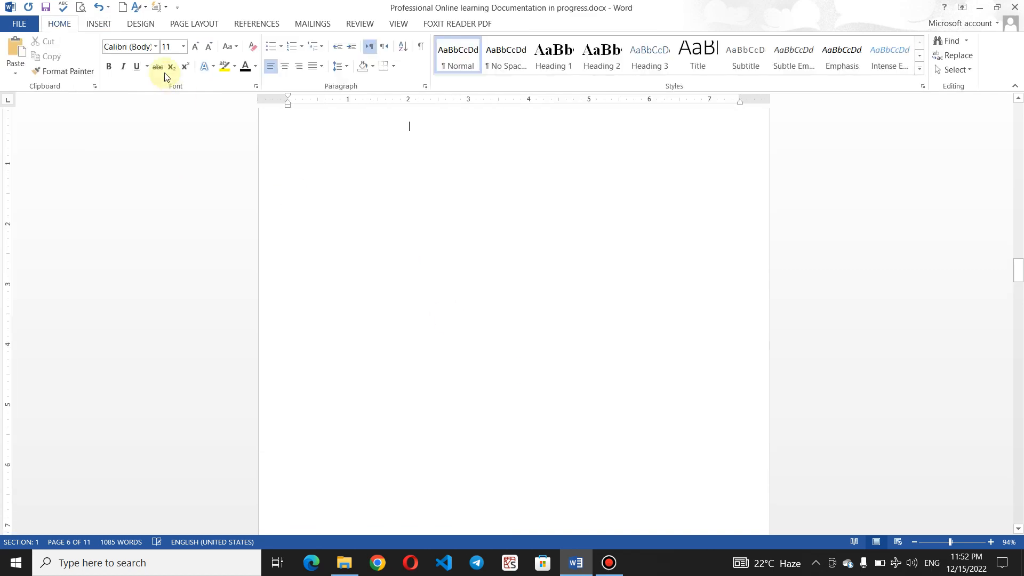
pyautogui.click(104, 24)
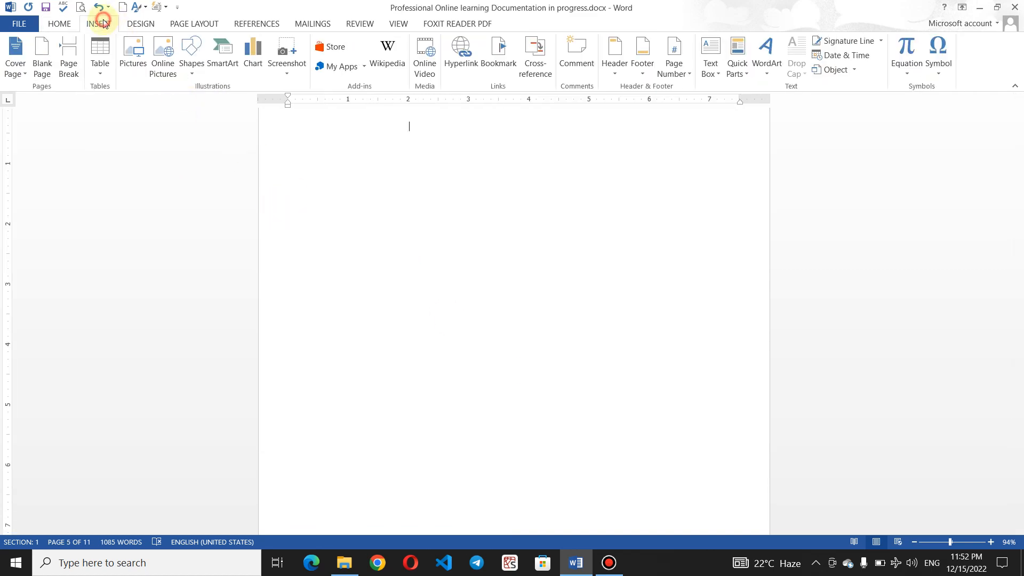
pyautogui.click(98, 74)
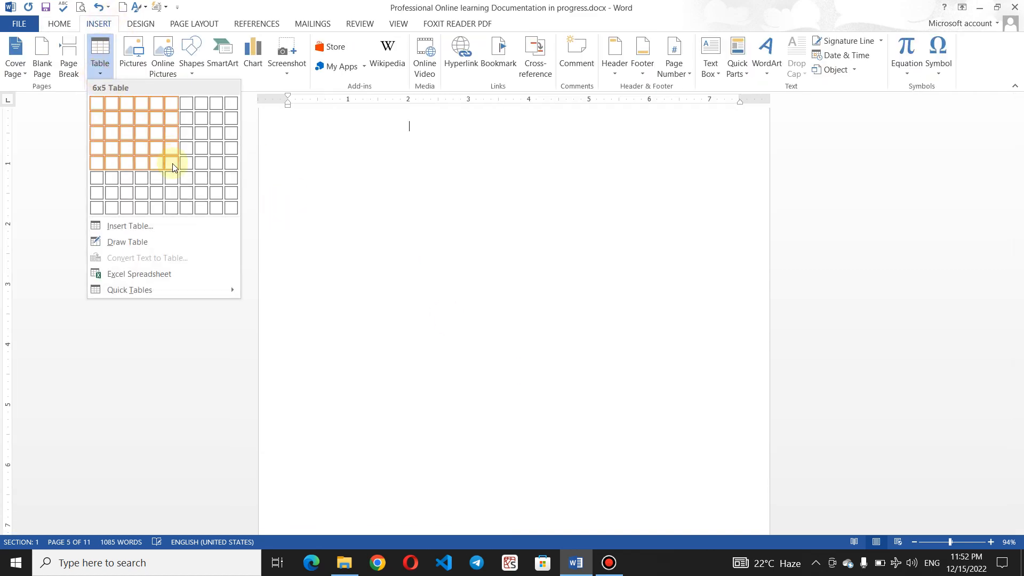
pyautogui.click(173, 168)
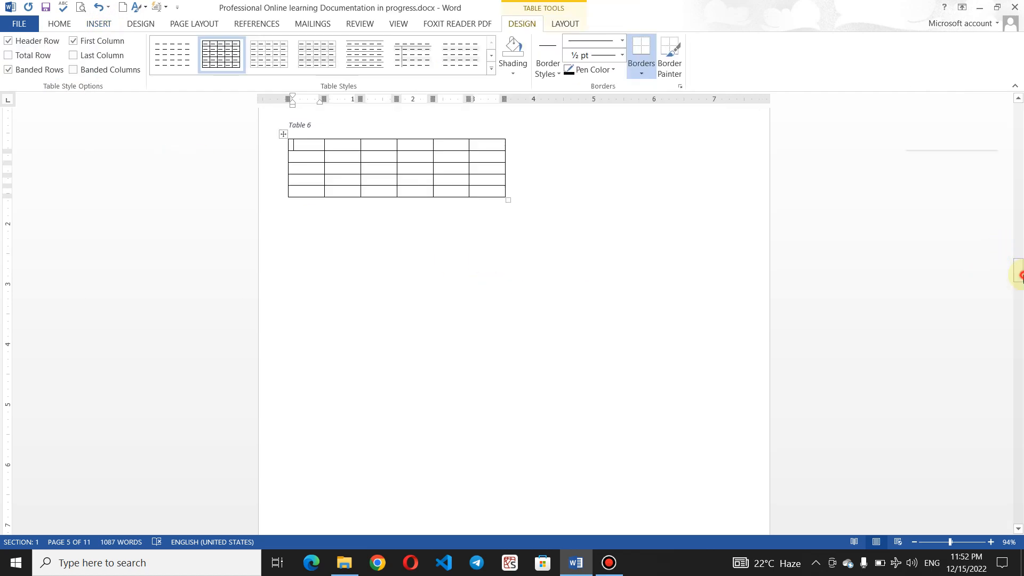
# Return to the table of figures on the second page and update the entire table
pyautogui.moveTo(1019, 275); pyautogui.dragTo(1019, 157)
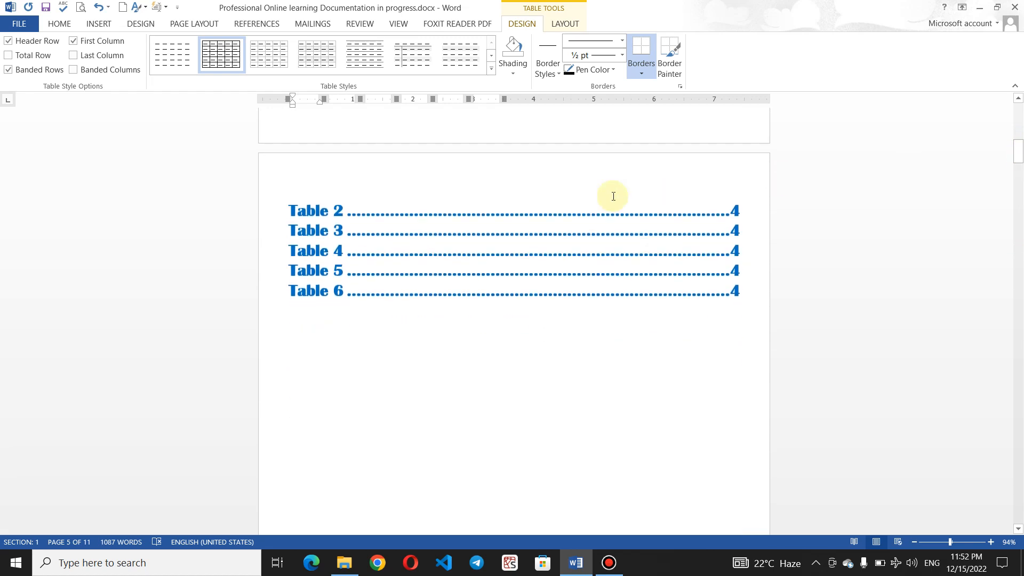
pyautogui.click(597, 226)
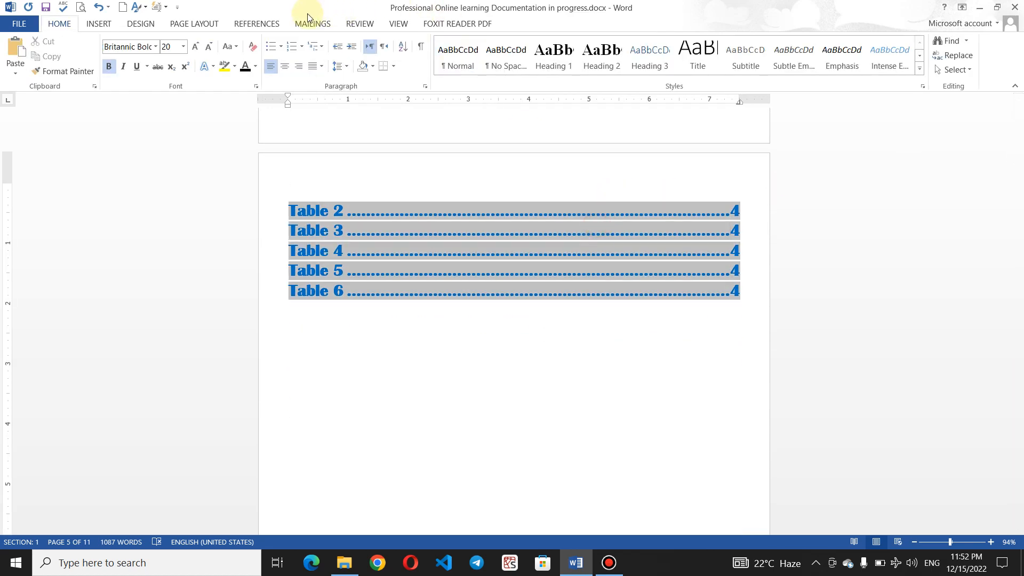
pyautogui.click(262, 27)
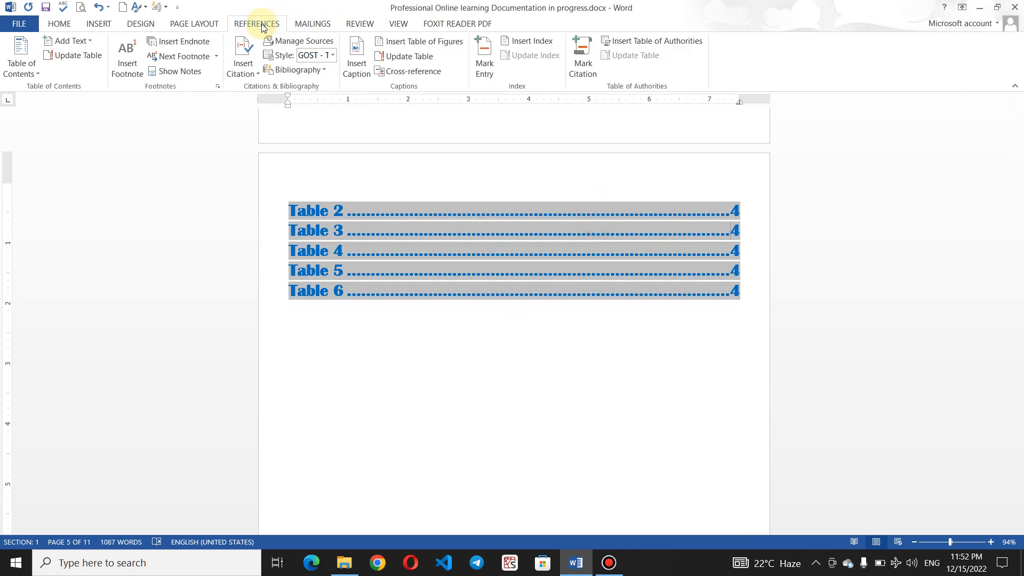
pyautogui.click(406, 57)
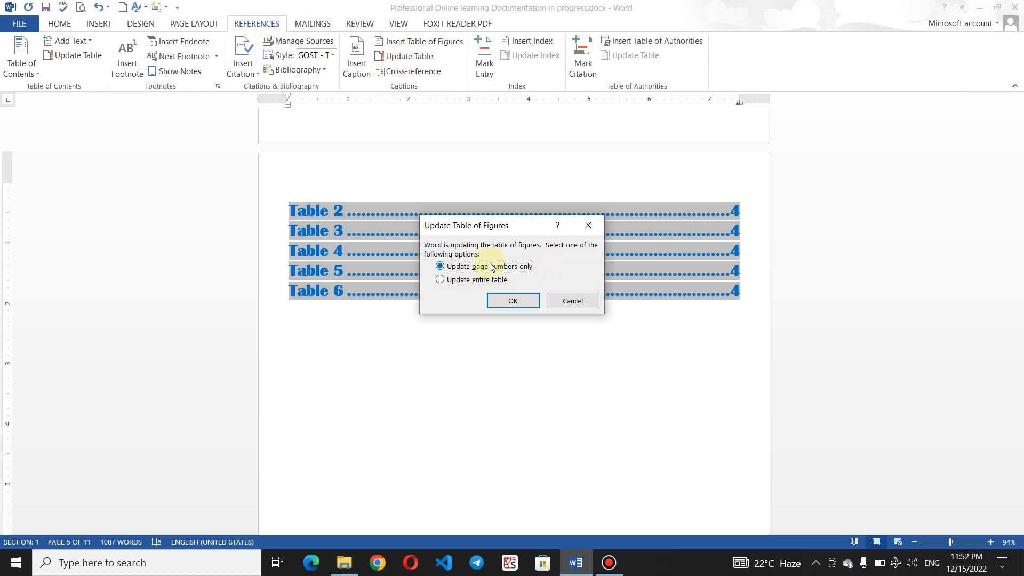
pyautogui.click(514, 300)
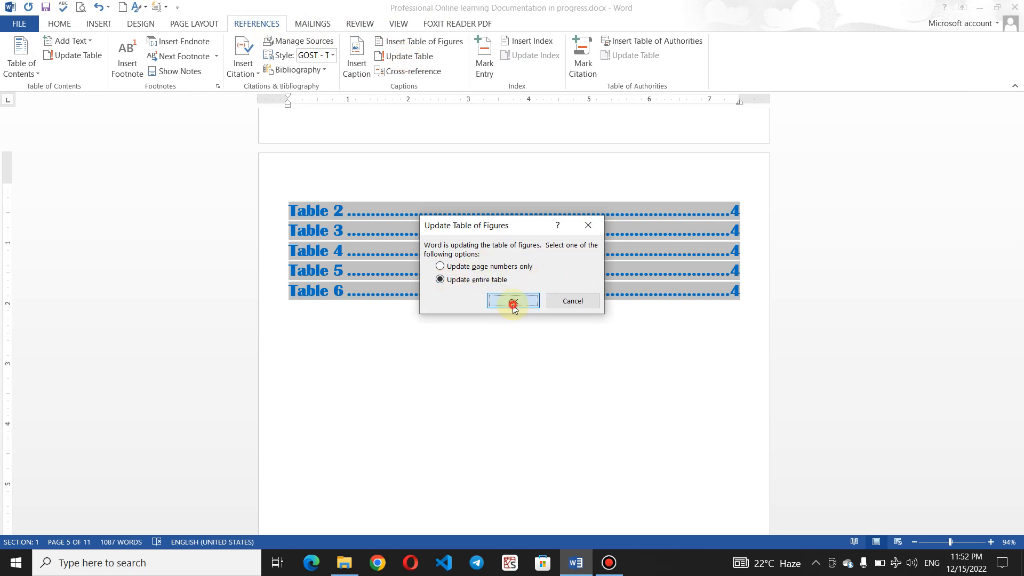
pyautogui.click(358, 351)
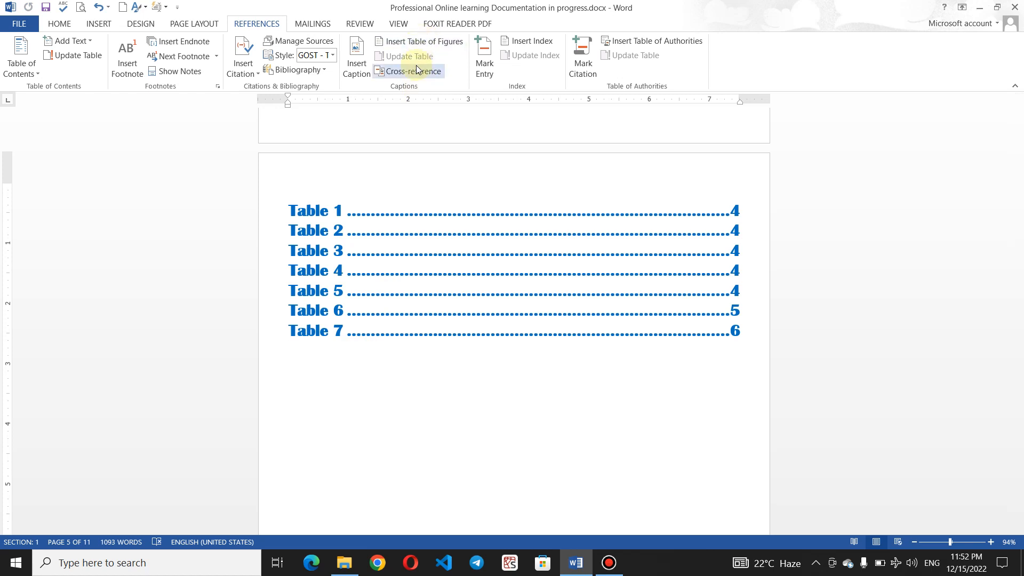
# Insert blank lines before the Table 5 caption to push that table onto the next page
pyautogui.click(395, 430)
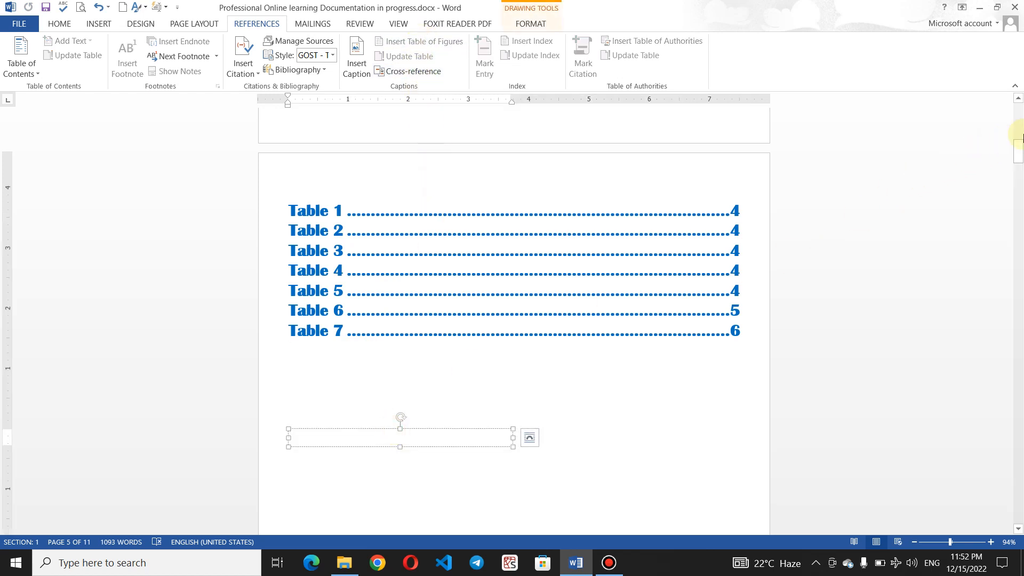
pyautogui.moveTo(1018, 142); pyautogui.dragTo(1019, 247)
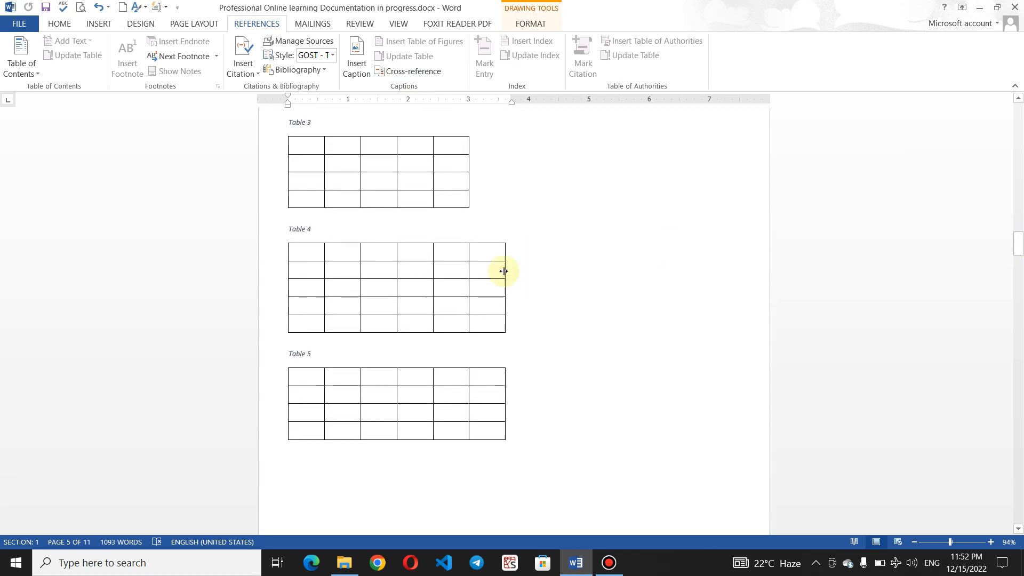
pyautogui.click(291, 351)
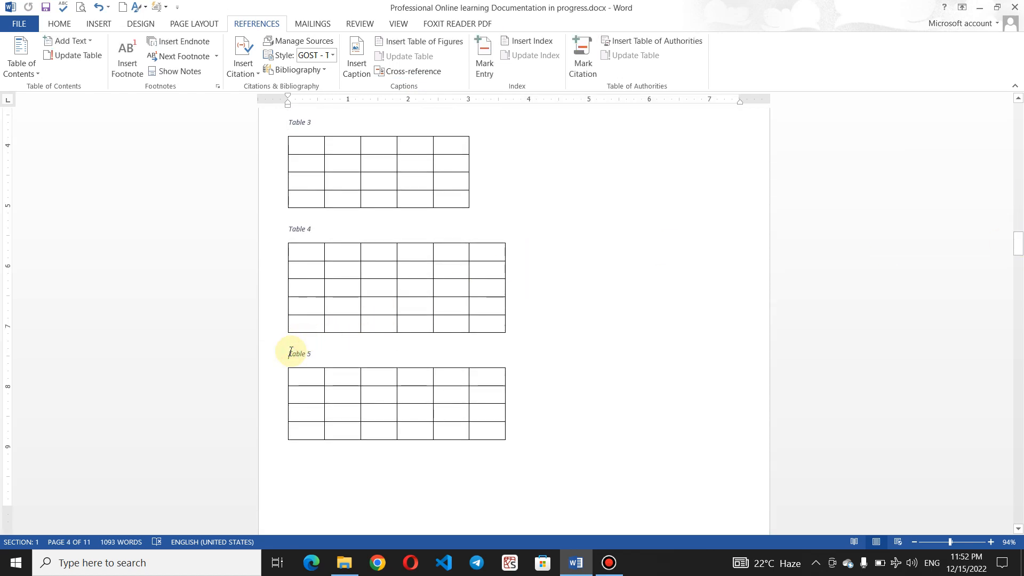
pyautogui.press('Return')
pyautogui.press('Return')
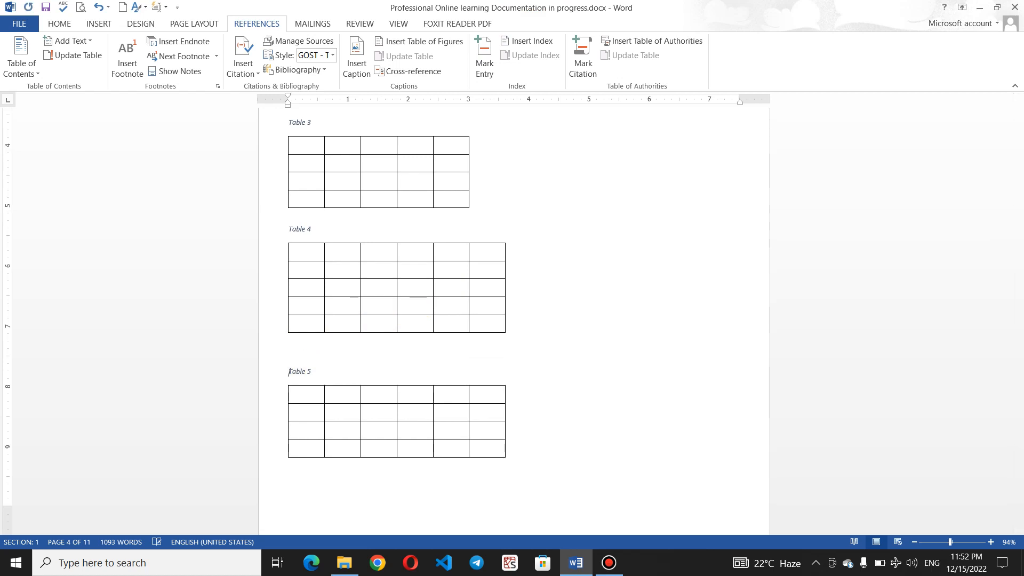
pyautogui.press('Return')
pyautogui.press('Return')
pyautogui.press('Return')
pyautogui.press('Return')
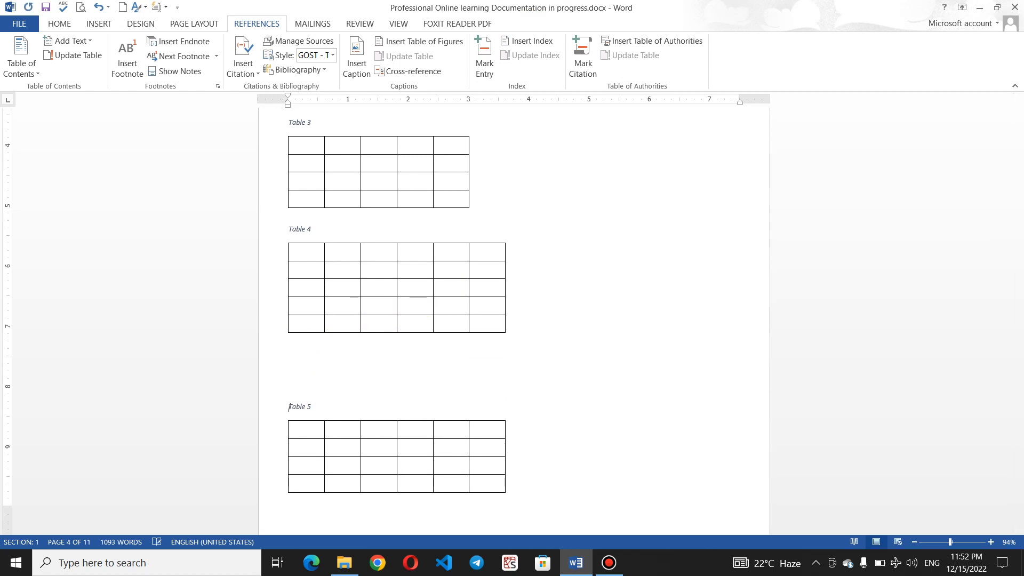
pyautogui.press('Return')
pyautogui.press('Return')
pyautogui.press('Return')
pyautogui.press('Return')
pyautogui.press('Return')
pyautogui.press('Return')
pyautogui.press('Return')
pyautogui.press('Return')
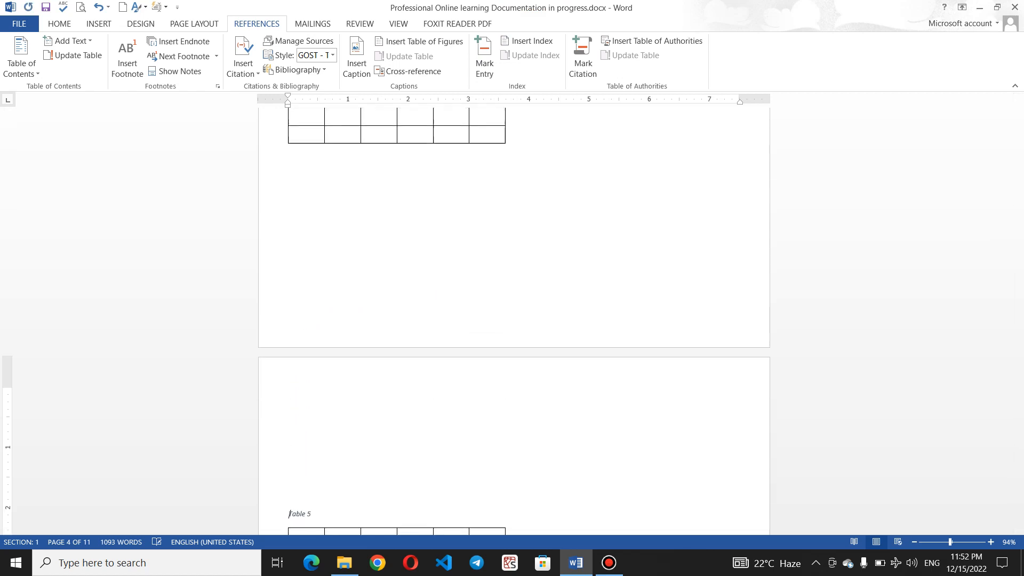
# Insert blank lines between the Table 3 table and the Table 4 caption until Table 4 moves to the next page
pyautogui.click(344, 188)
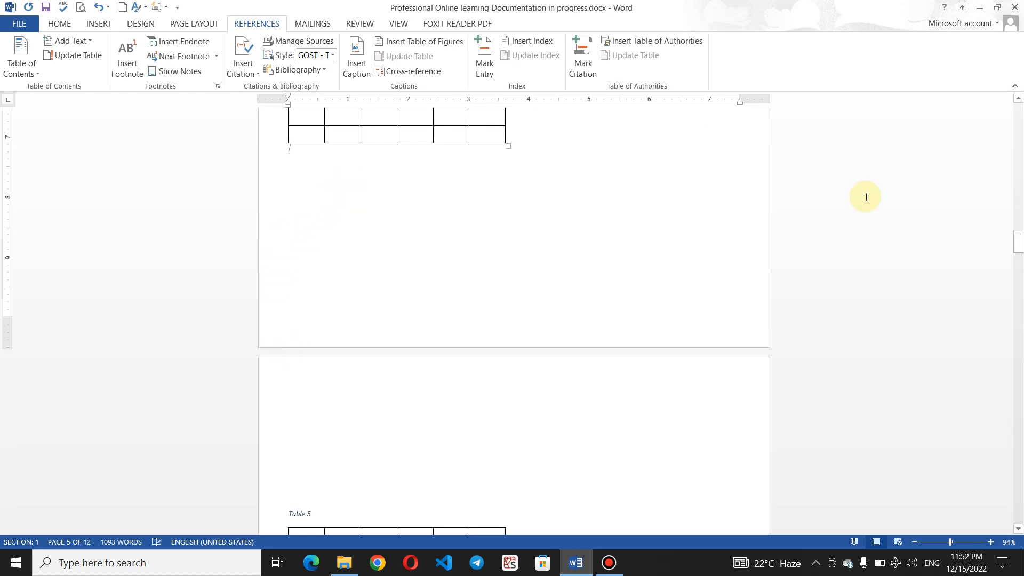
pyautogui.moveTo(1019, 243); pyautogui.dragTo(1019, 224)
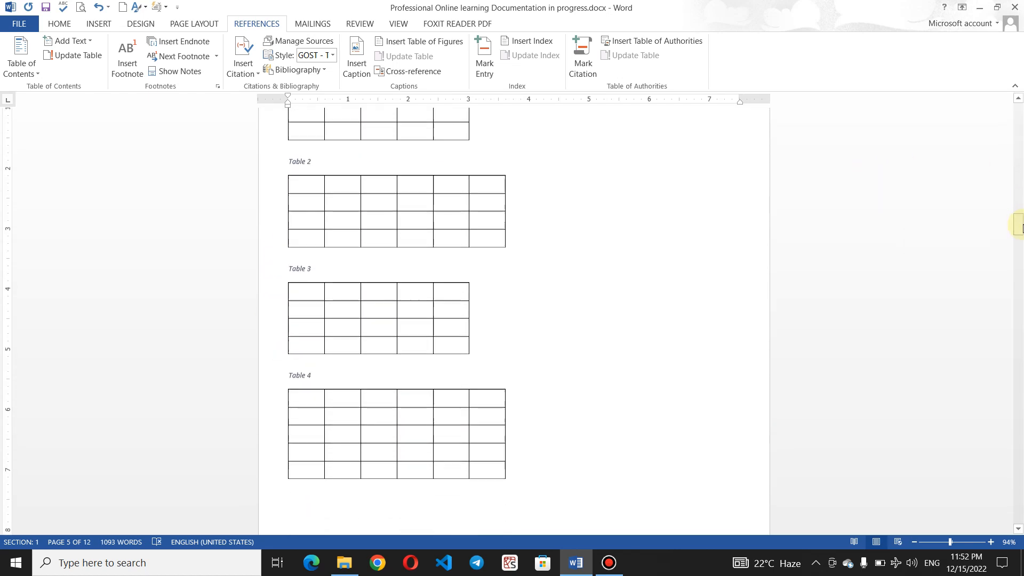
pyautogui.click(286, 367)
pyautogui.press('Return')
pyautogui.press('Return')
pyautogui.press('Return')
pyautogui.press('Return')
pyautogui.press('Return')
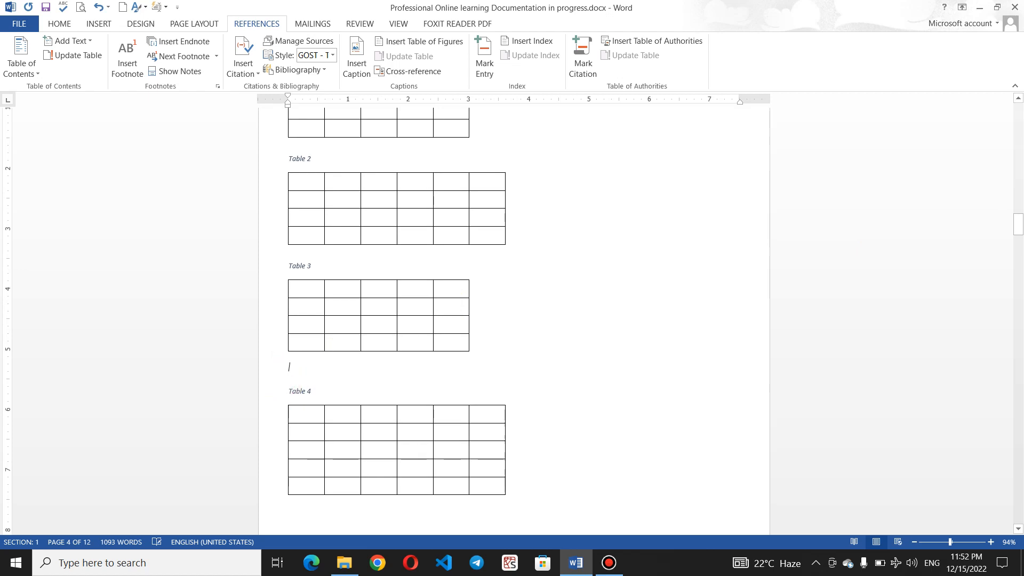
pyautogui.press('Return')
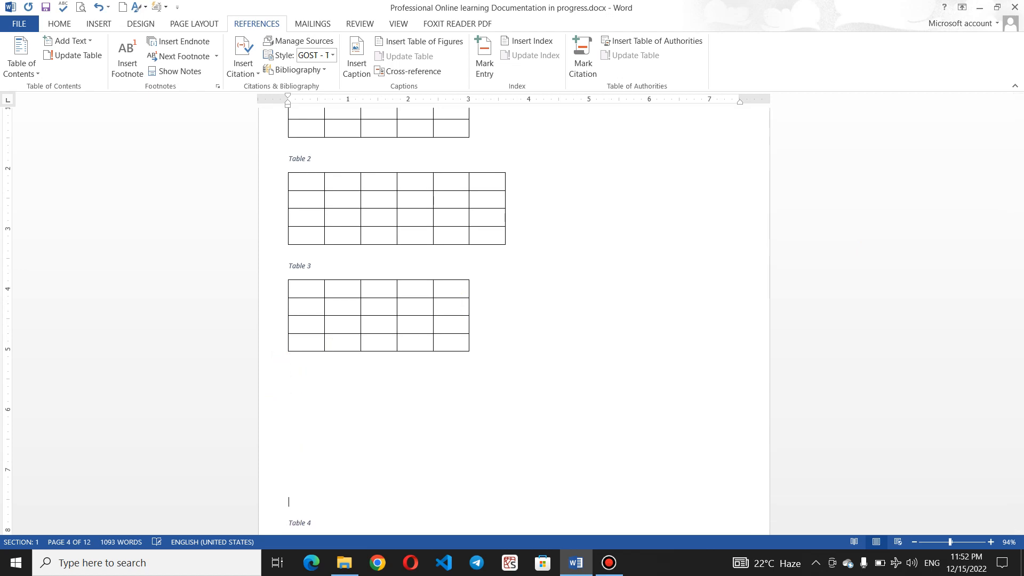
pyautogui.press('Return')
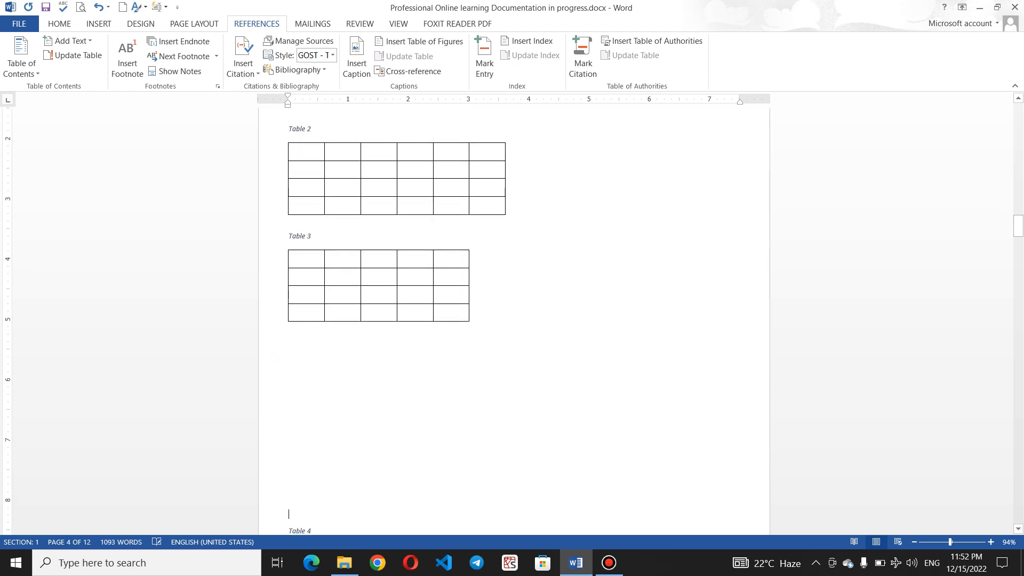
pyautogui.press('Return')
pyautogui.press('Return')
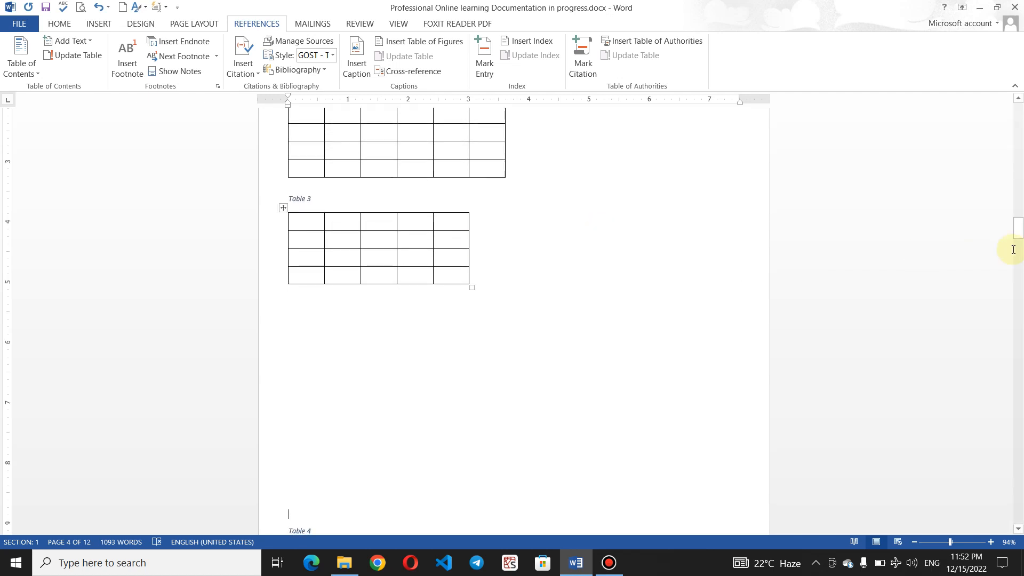
pyautogui.moveTo(1019, 219); pyautogui.dragTo(1019, 234)
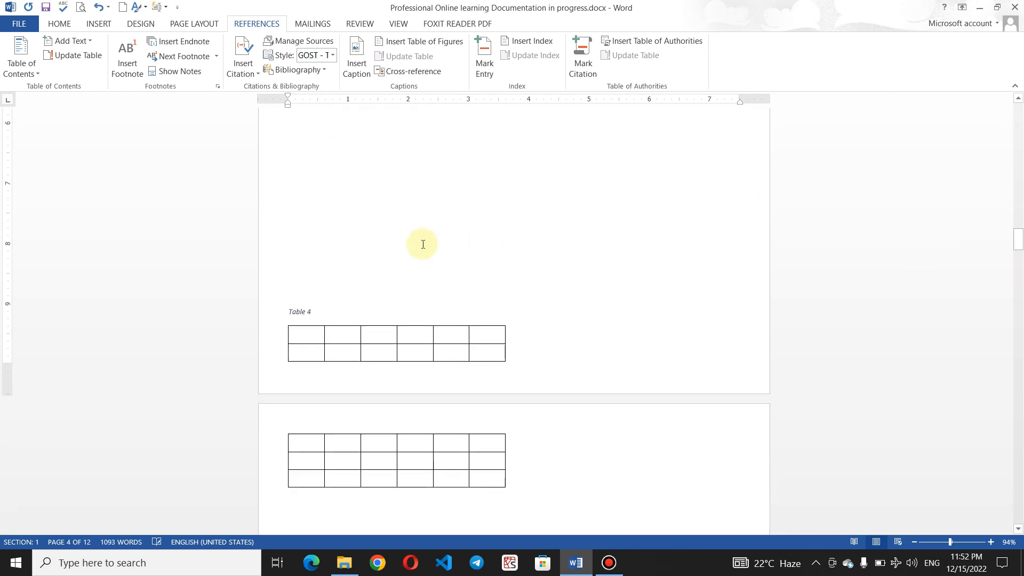
pyautogui.press('Return')
pyautogui.press('Return')
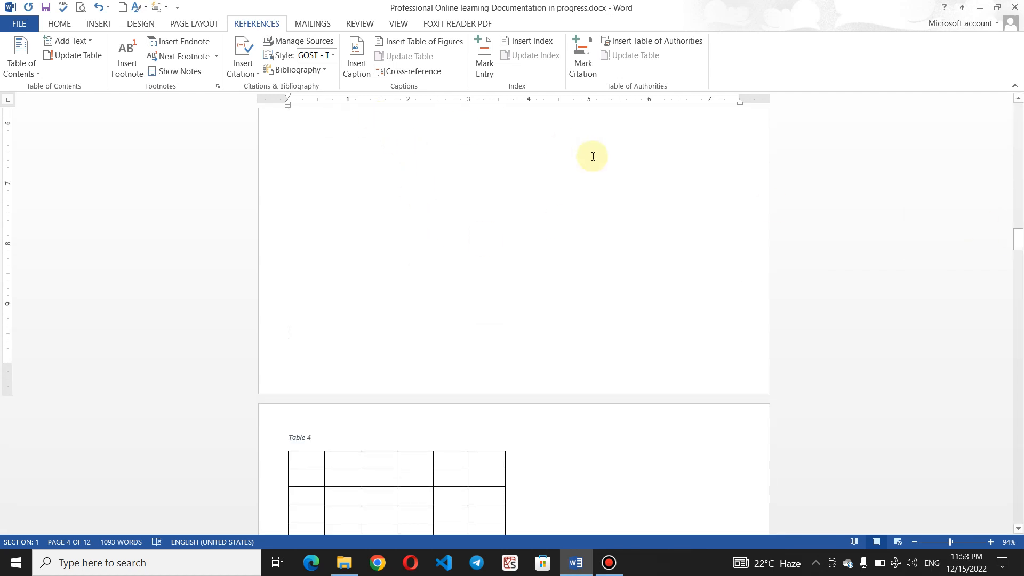
# Return to the table of figures on the second page and update its page numbers only
pyautogui.click(1019, 249)
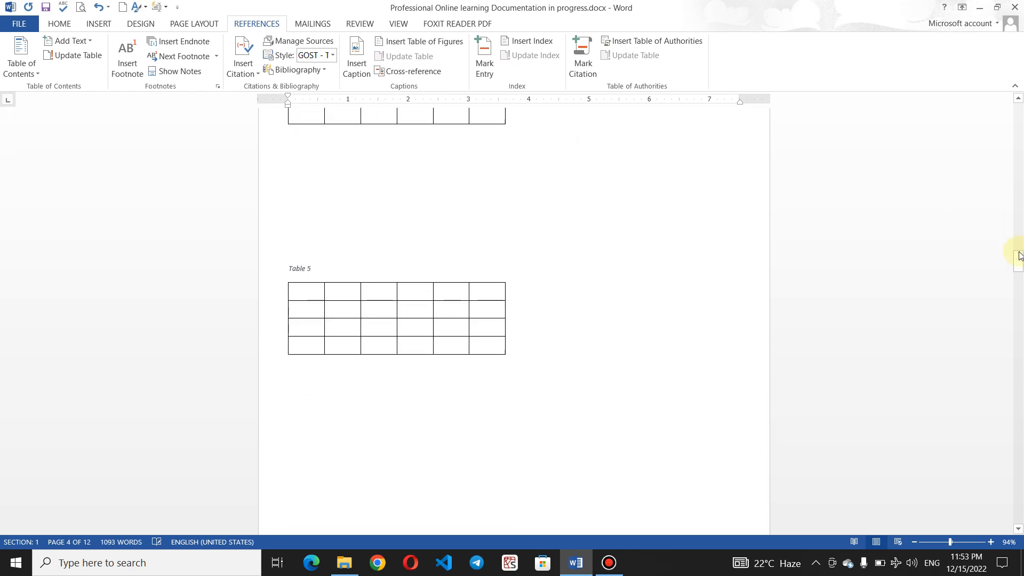
pyautogui.moveTo(1019, 255)
pyautogui.mouseDown()
pyautogui.moveTo(1020, 112)
pyautogui.moveTo(1020, 152)
pyautogui.mouseUp()
pyautogui.click(520, 235)
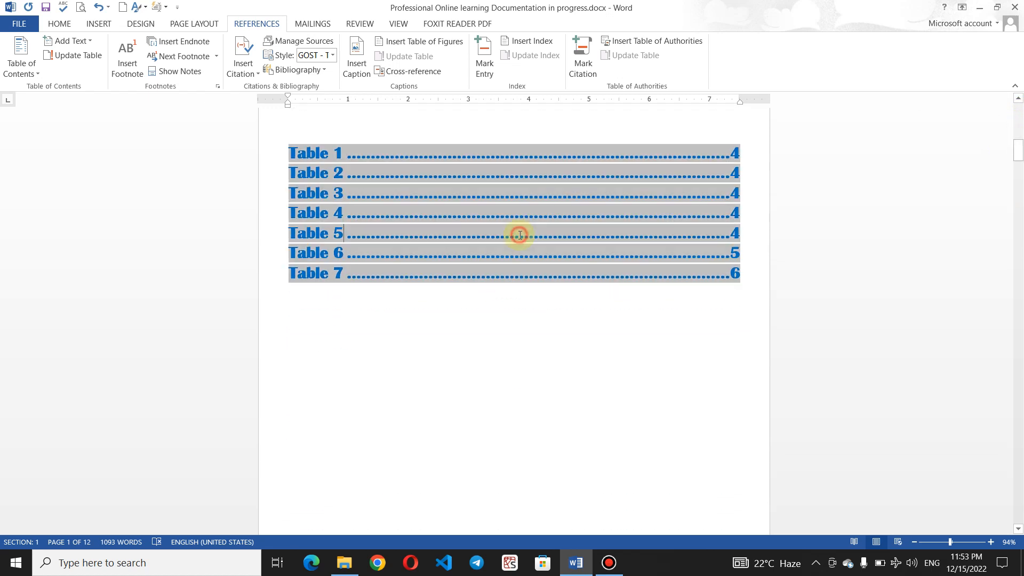
pyautogui.click(410, 57)
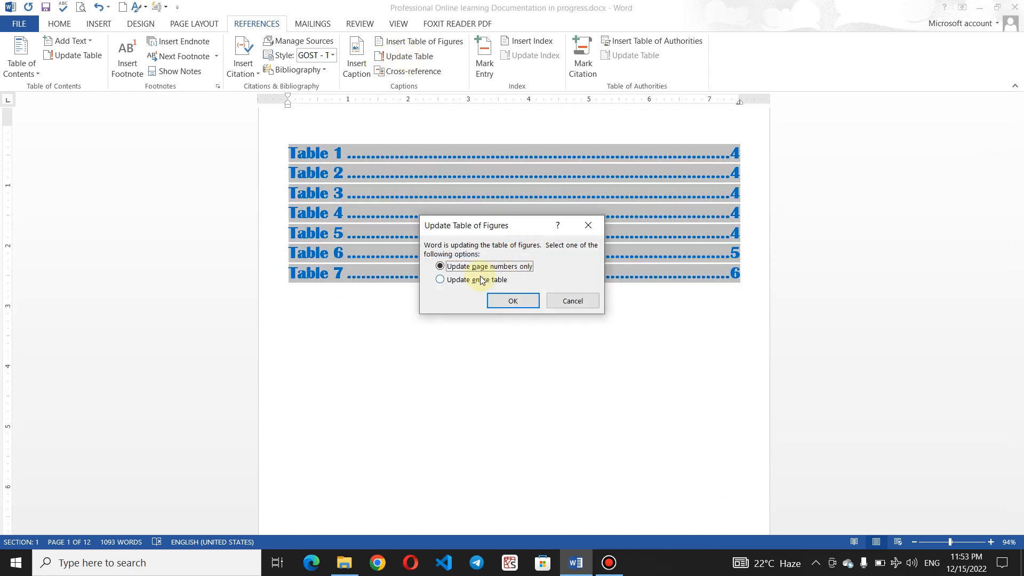
pyautogui.click(526, 301)
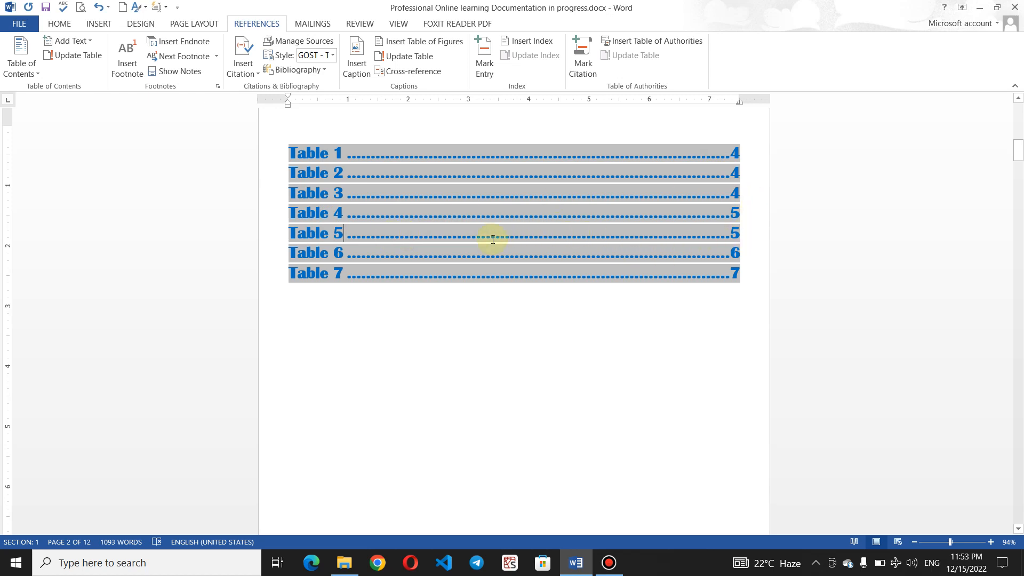
# View the Cross-reference options from the empty line above the table of figures, and close them without inserting a reference
pyautogui.click(751, 176)
pyautogui.click(724, 142)
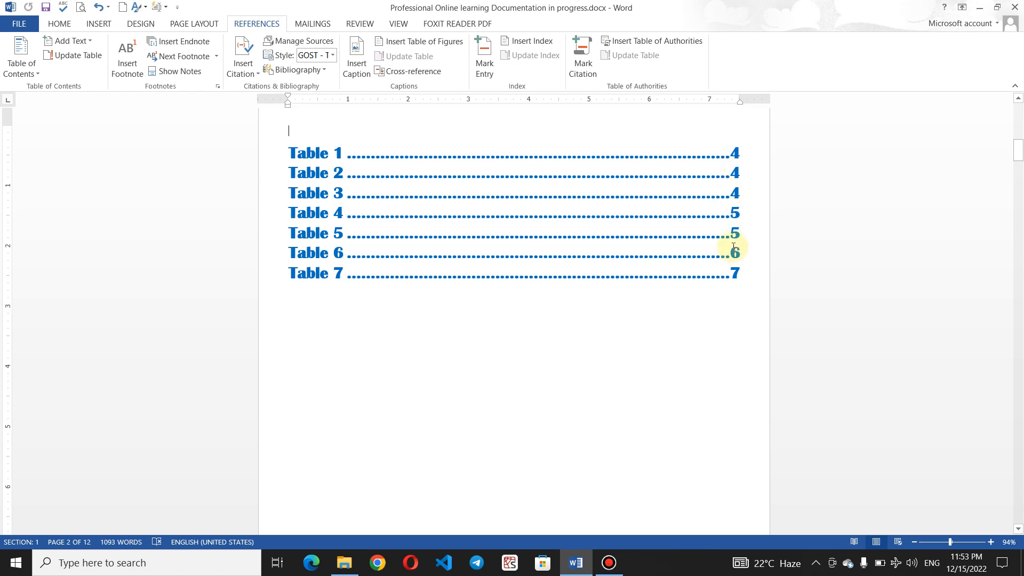
pyautogui.click(420, 71)
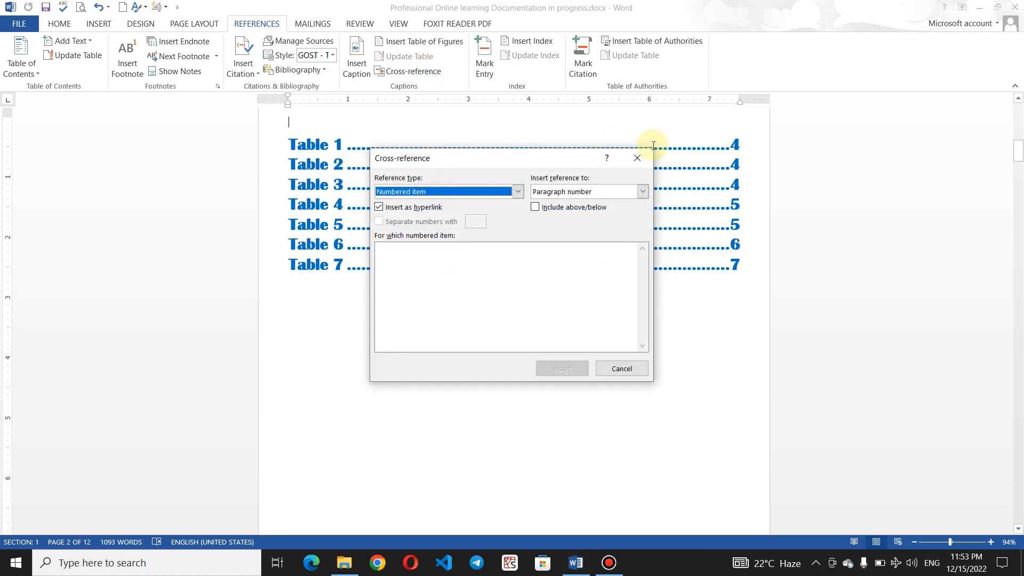
pyautogui.click(638, 159)
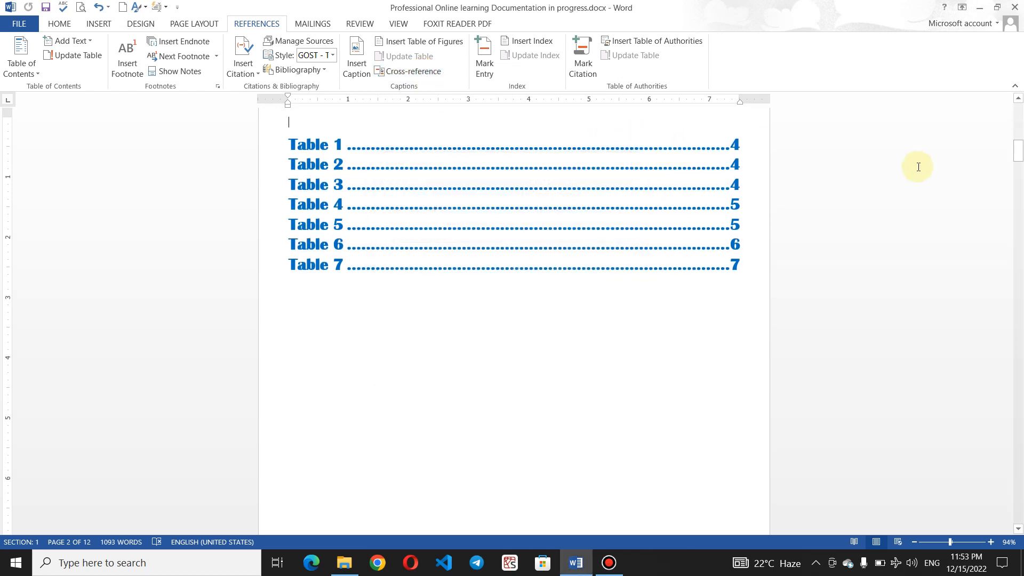
# Apply the Heading 1 style to the "1.1 INTRODUCTION" heading in Chapter 1
pyautogui.moveTo(1019, 152); pyautogui.dragTo(1020, 333)
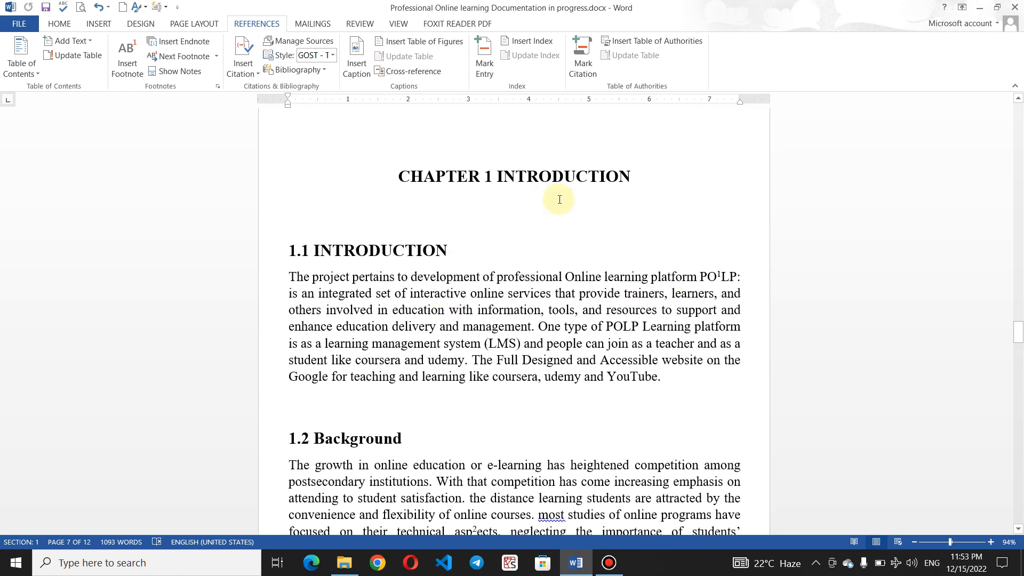
pyautogui.moveTo(644, 176); pyautogui.dragTo(368, 175)
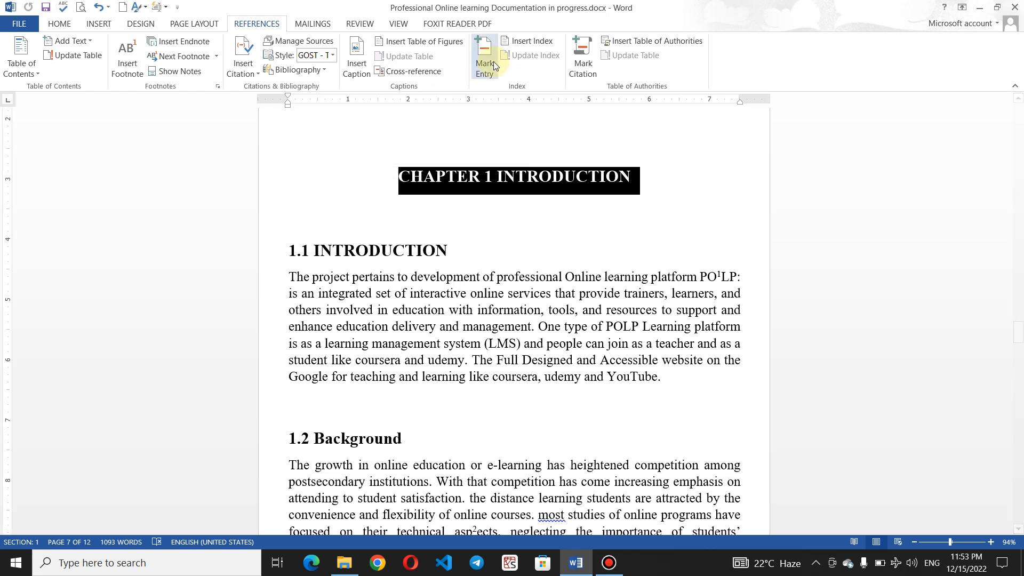
pyautogui.moveTo(463, 247); pyautogui.dragTo(288, 229)
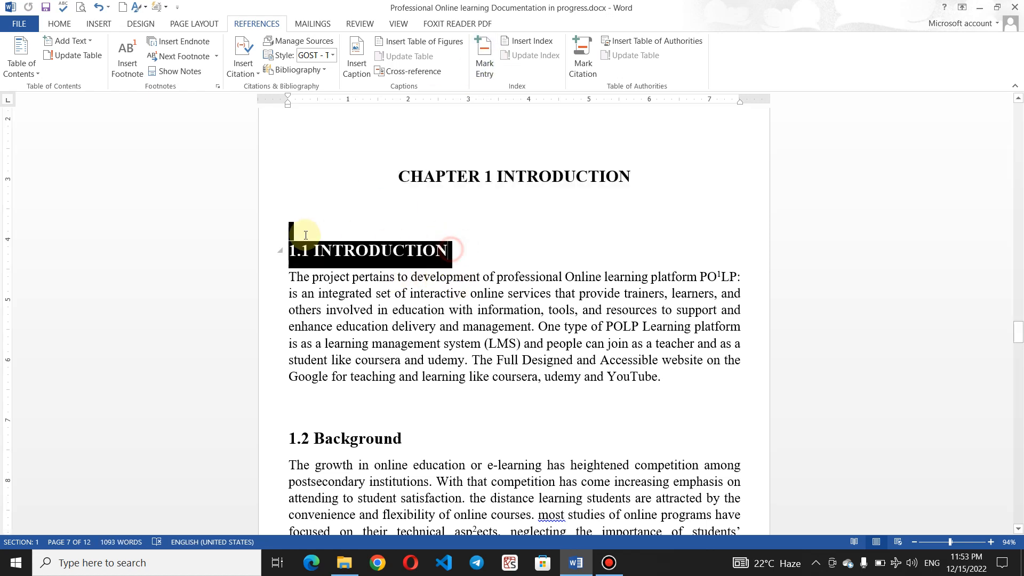
pyautogui.click(58, 25)
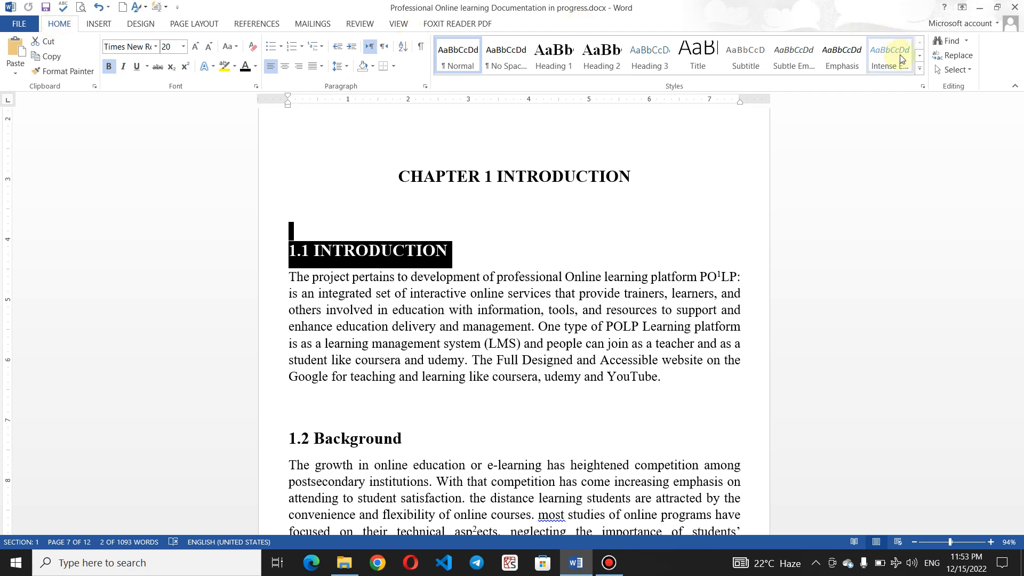
pyautogui.click(920, 71)
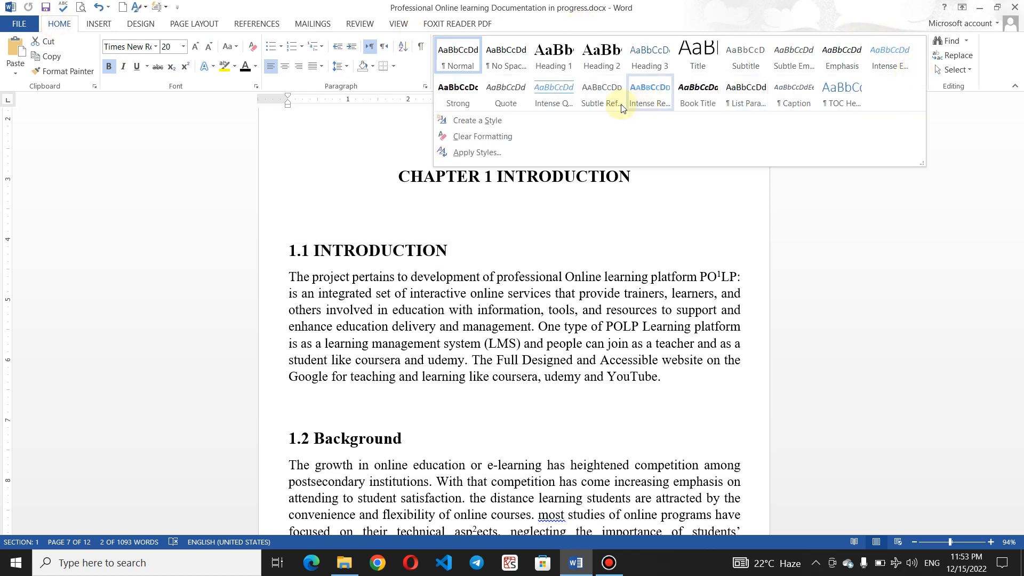
pyautogui.click(567, 63)
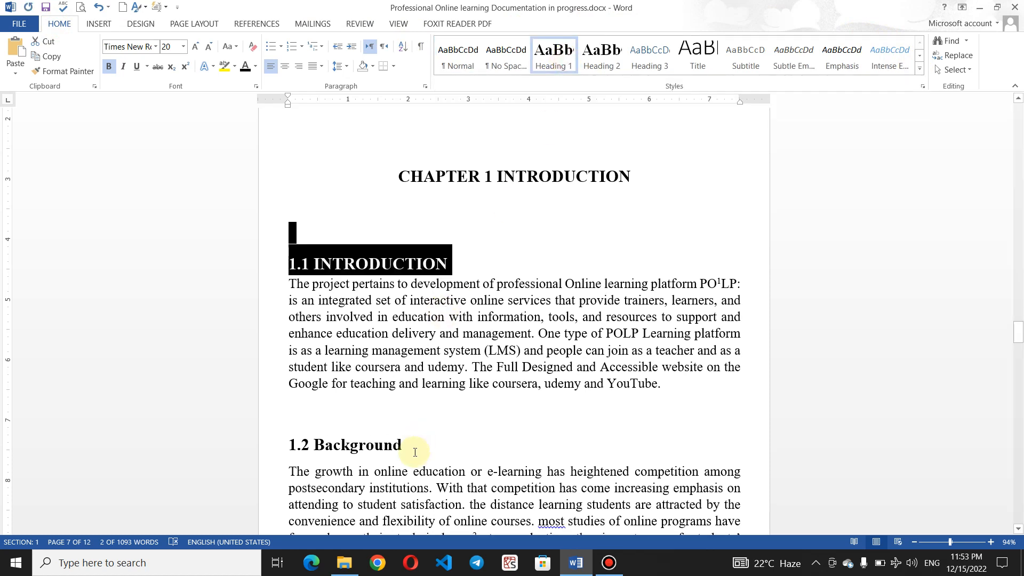
# Apply the Heading 1 style to the "1.2 Background" and "1.3 Objectives" headings
pyautogui.moveTo(416, 442); pyautogui.dragTo(287, 445)
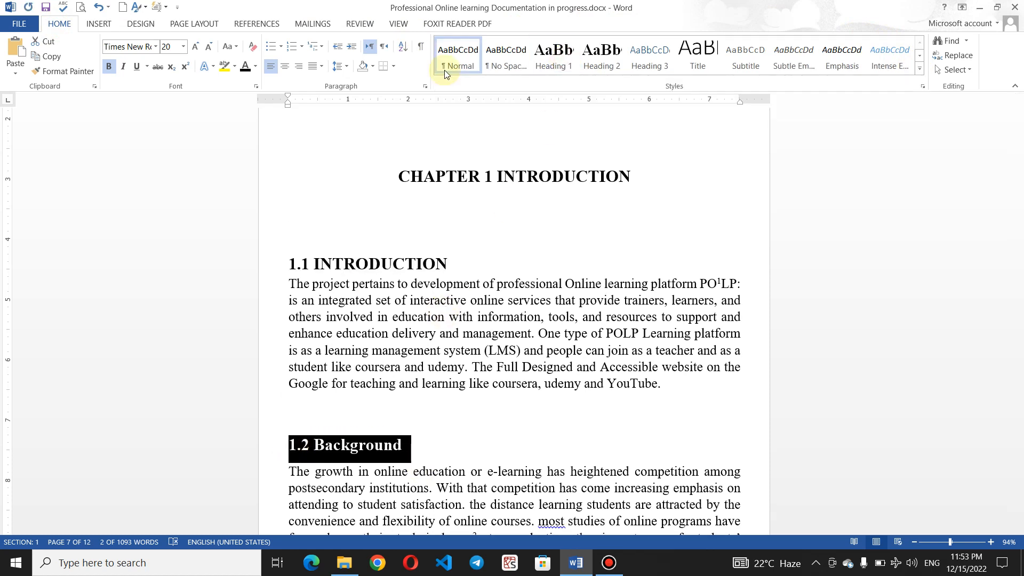
pyautogui.click(557, 59)
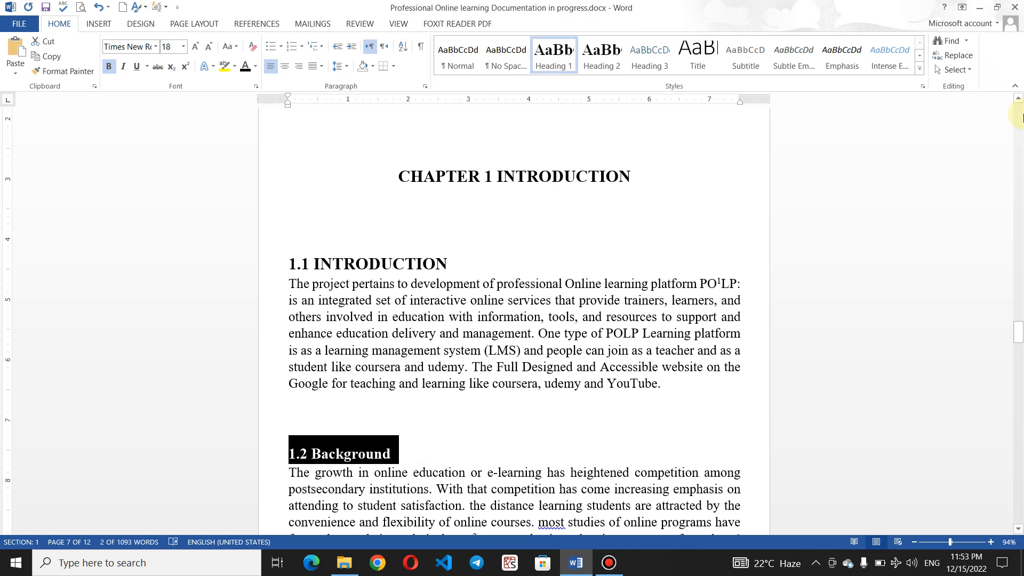
pyautogui.moveTo(1019, 335); pyautogui.dragTo(1019, 360)
pyautogui.tripleClick(420, 304)
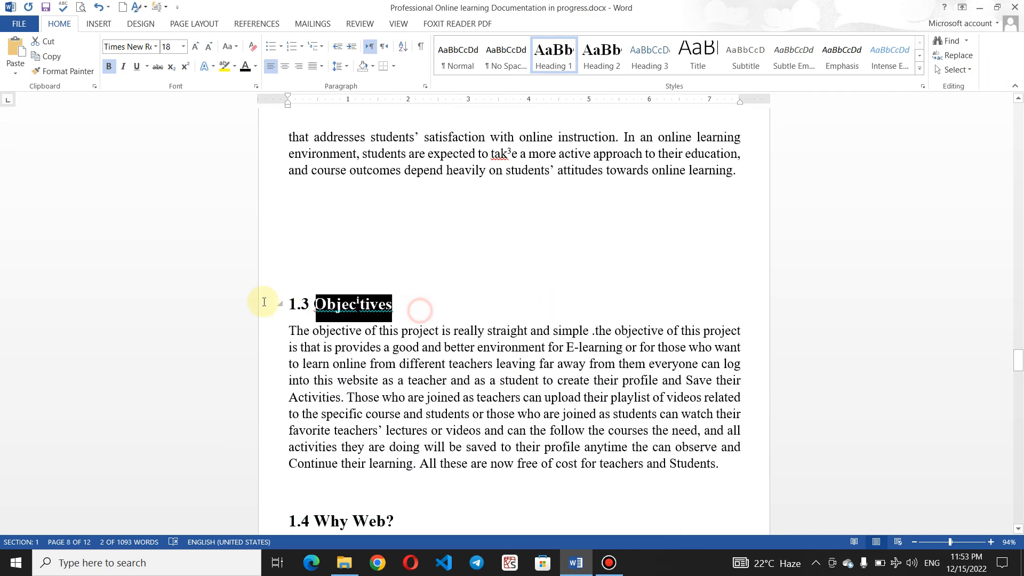
pyautogui.click(564, 66)
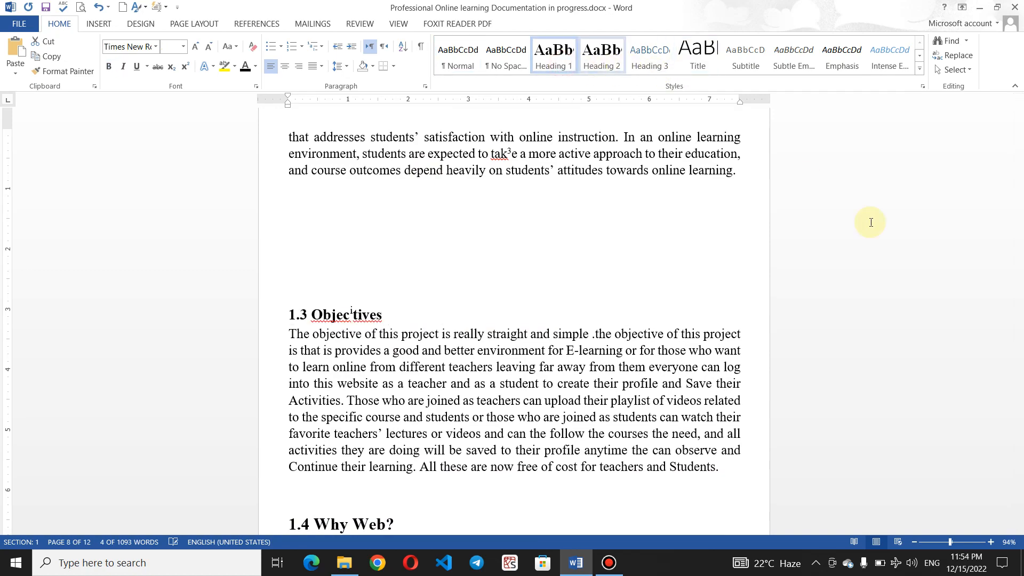
# Apply the Heading 1 style to the "1.5 Problem Statement" heading and the empty line above it
pyautogui.moveTo(1019, 364); pyautogui.dragTo(1019, 409)
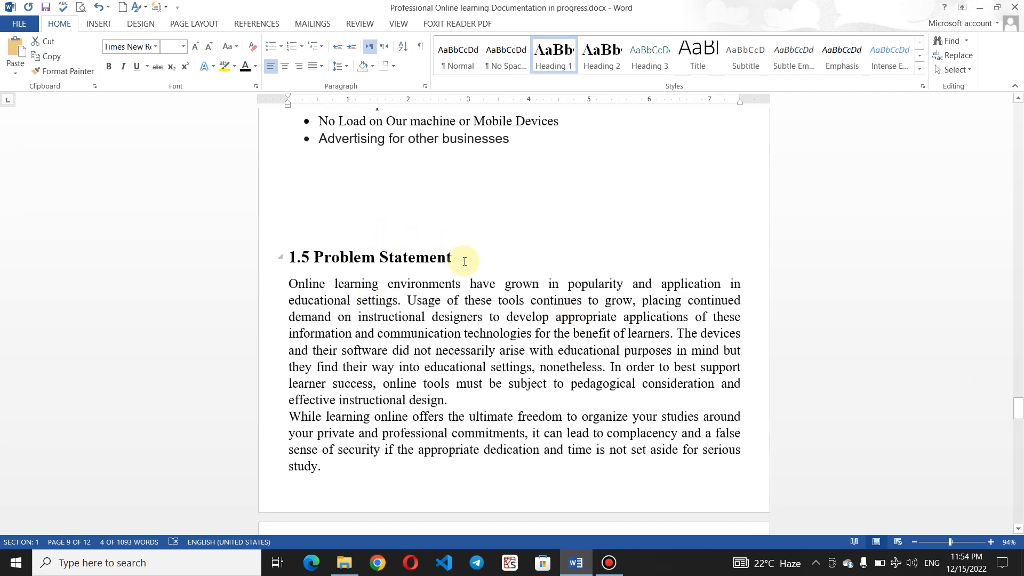
pyautogui.moveTo(462, 258); pyautogui.dragTo(268, 235)
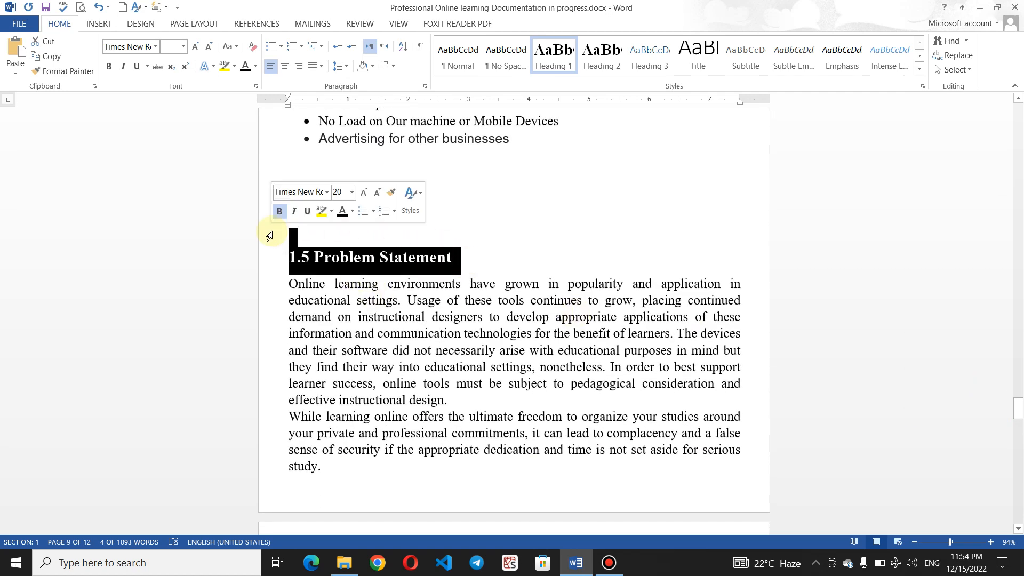
pyautogui.click(553, 53)
pyautogui.click(469, 245)
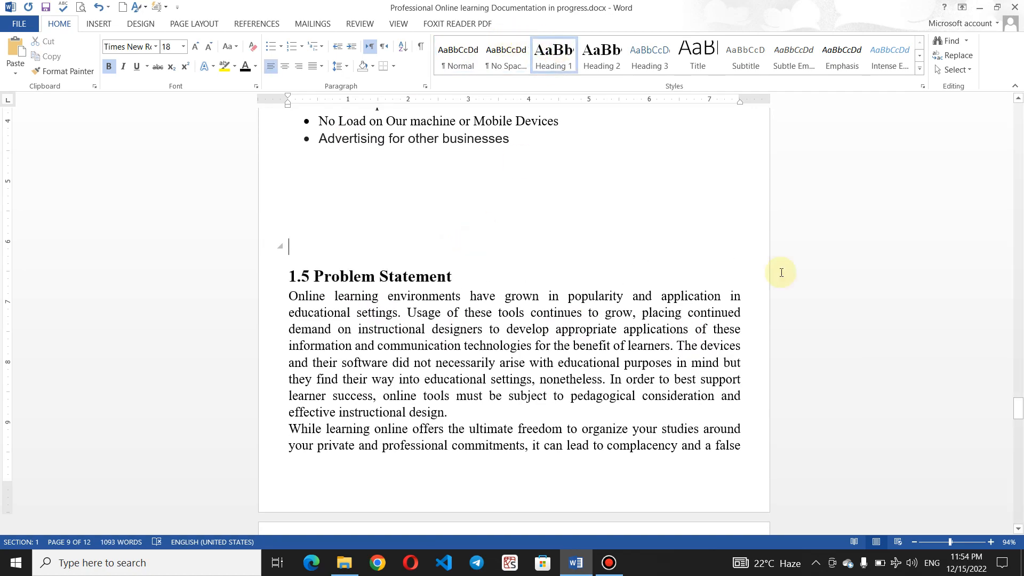
# Insert a page break on the empty line below the bulleted list under "2.4 Proposed Development software"
pyautogui.moveTo(1019, 409); pyautogui.dragTo(1015, 510)
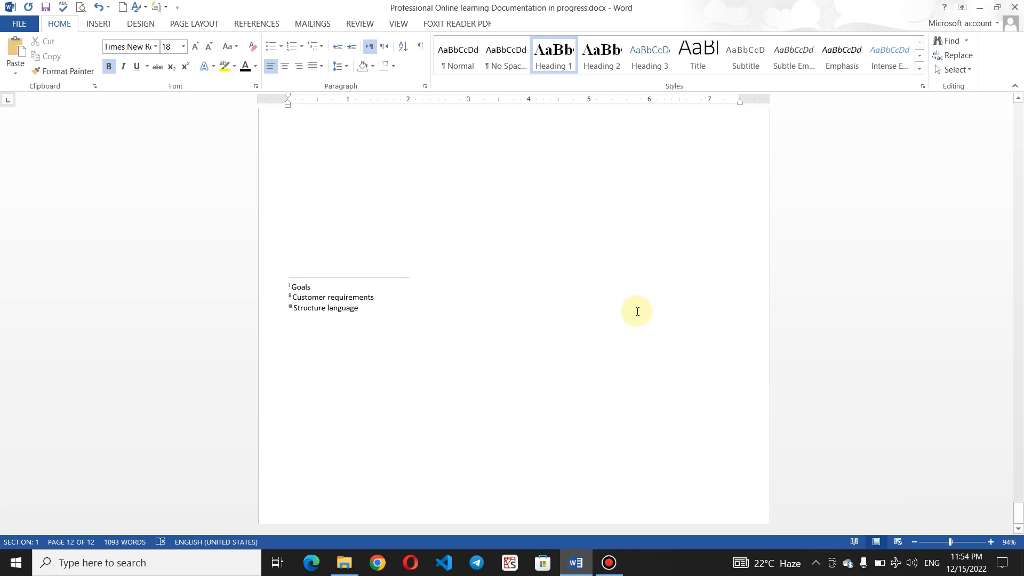
pyautogui.click(357, 350)
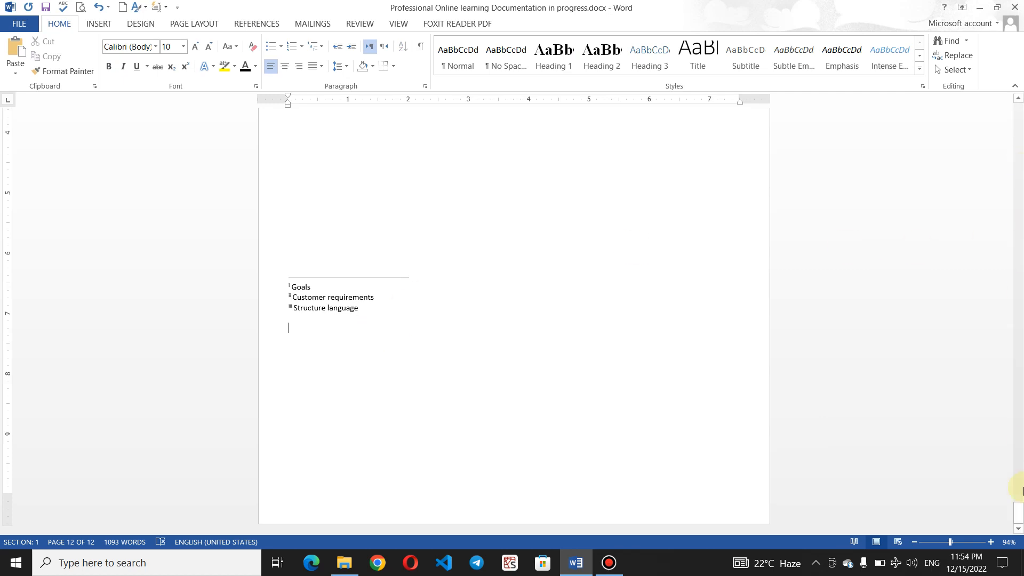
pyautogui.scroll(10, 1018, 499)
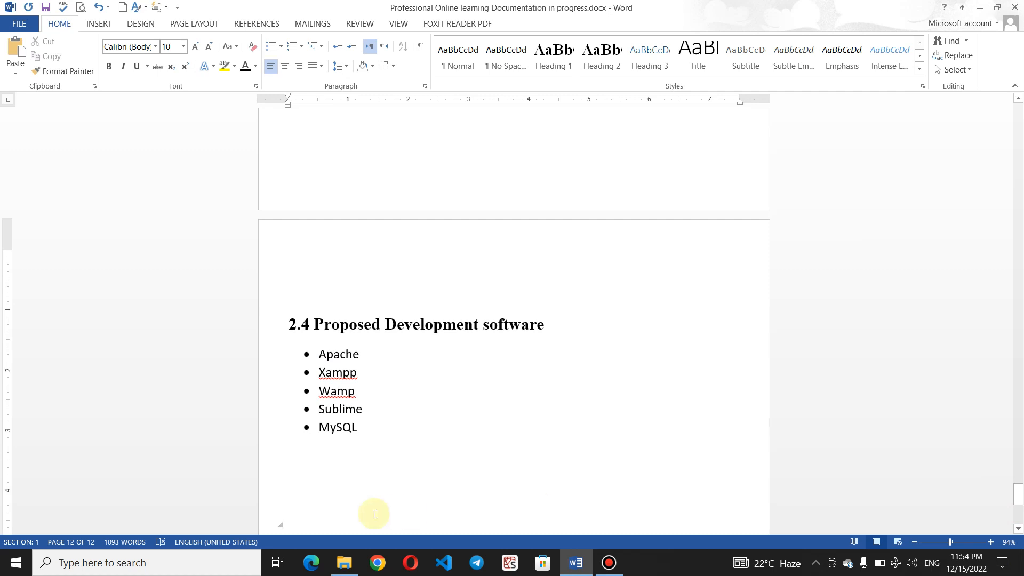
pyautogui.click(305, 484)
pyautogui.hotkey('ctrl', 'Return')
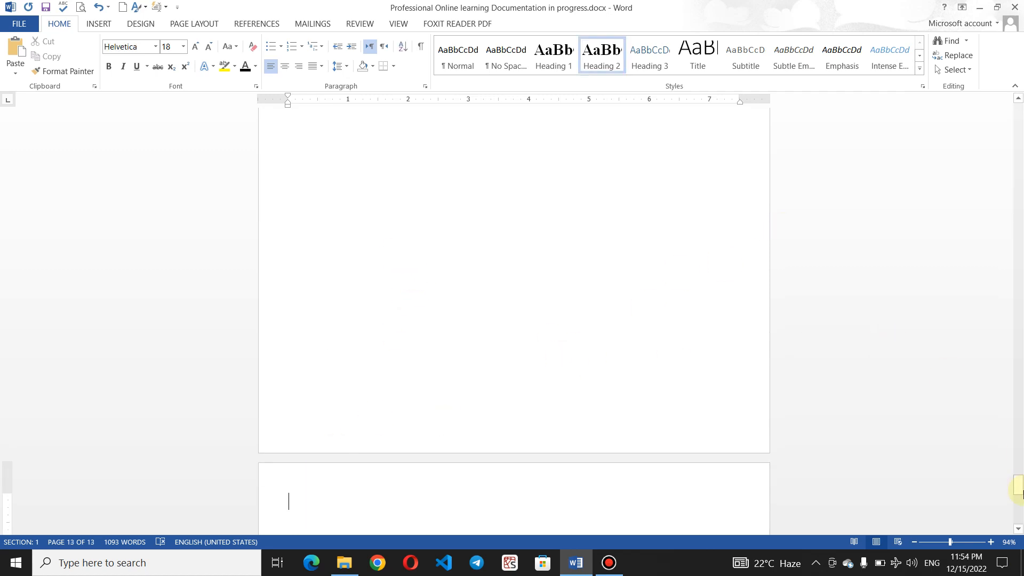
pyautogui.moveTo(1019, 485); pyautogui.dragTo(1019, 490)
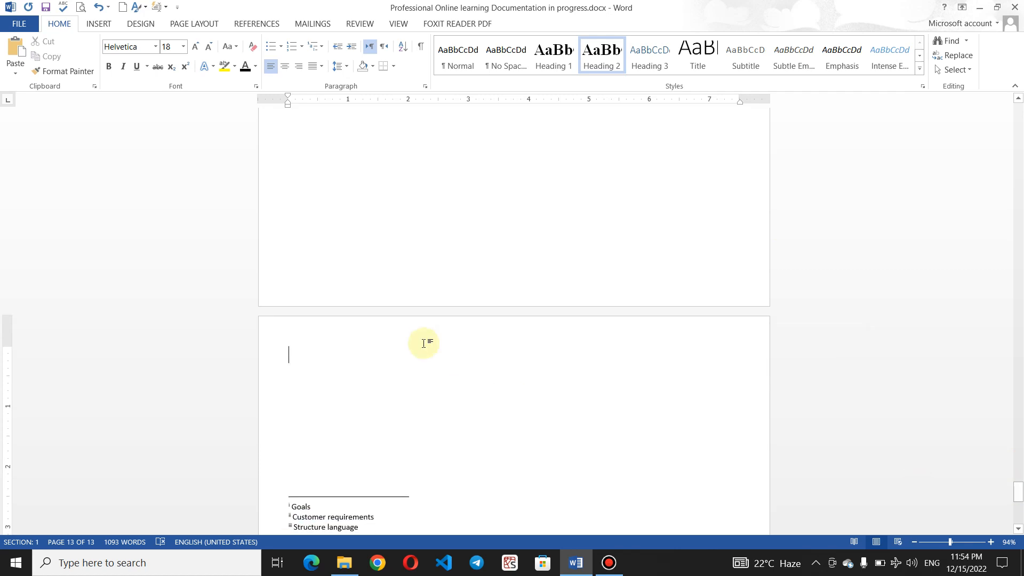
# Insert a hyperlinked cross-reference to the heading text of "1.1 INTRODUCTION" at the start of the new page
pyautogui.click(244, 25)
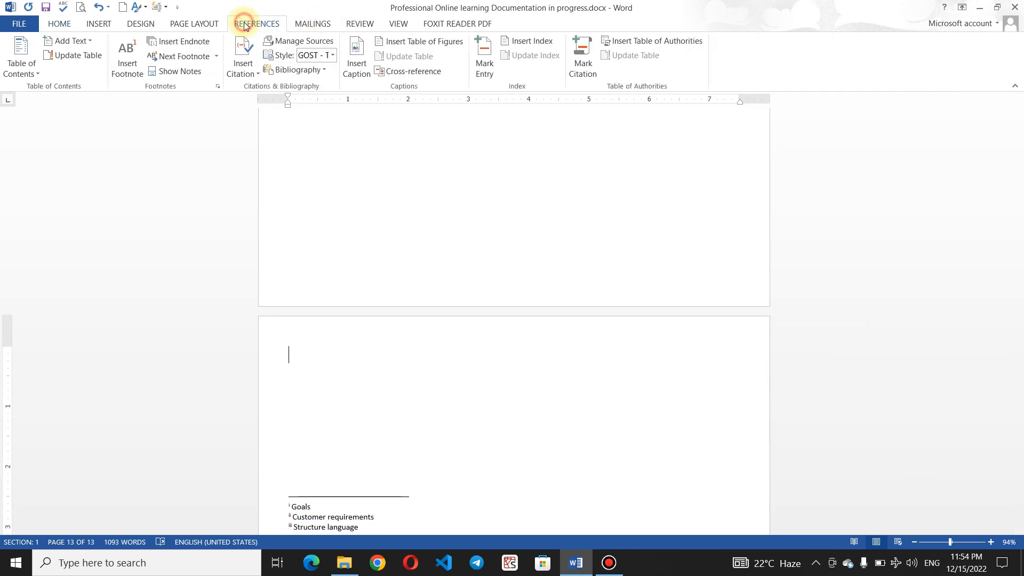
pyautogui.click(425, 72)
pyautogui.click(519, 192)
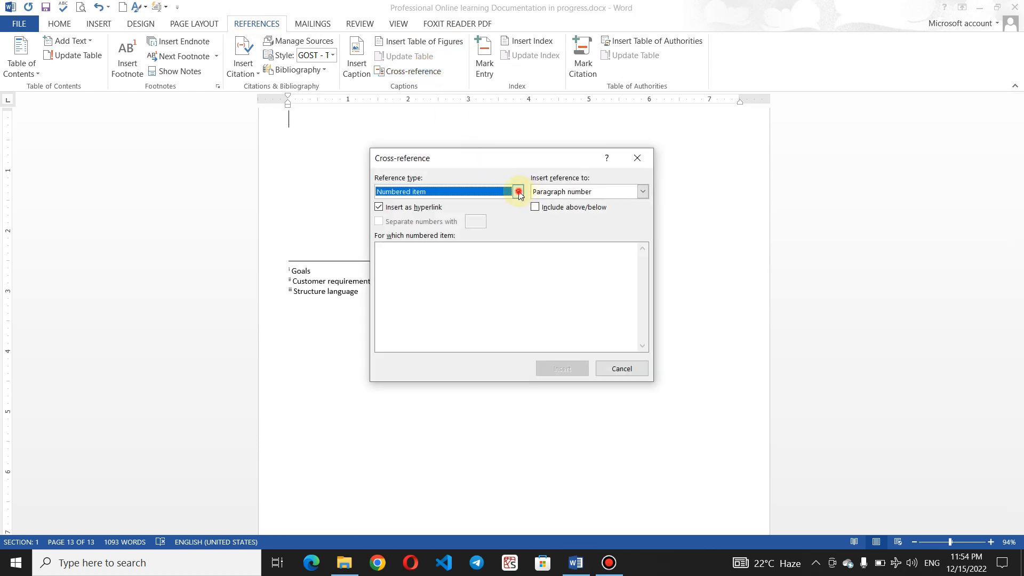
pyautogui.click(489, 212)
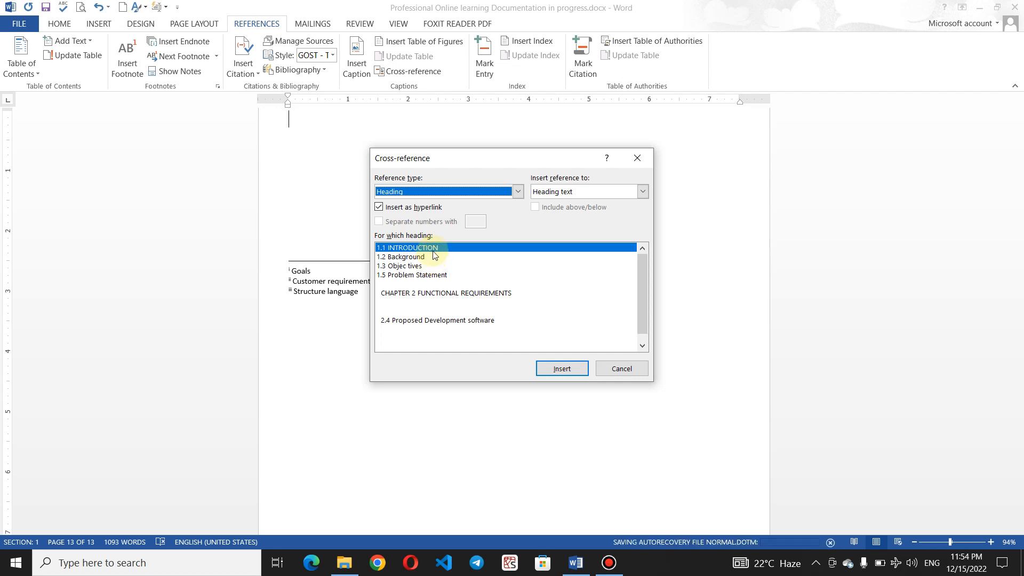
pyautogui.click(561, 368)
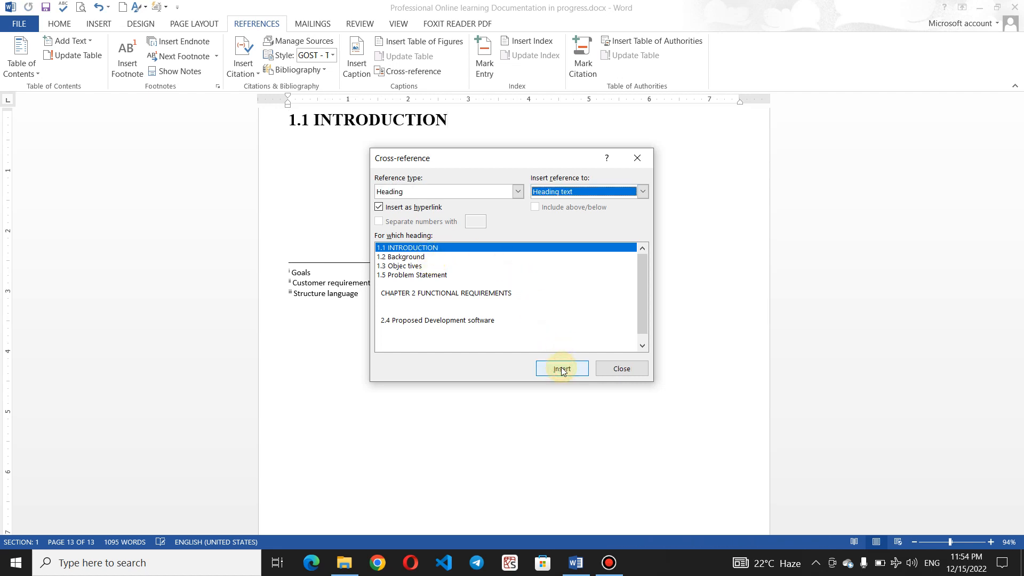
# Insert heading-text cross-references to "1.2 Background", "1.3 Objectives" and "1.5 Problem Statement" after the first one, and finish cross-referencing
pyautogui.click(441, 257)
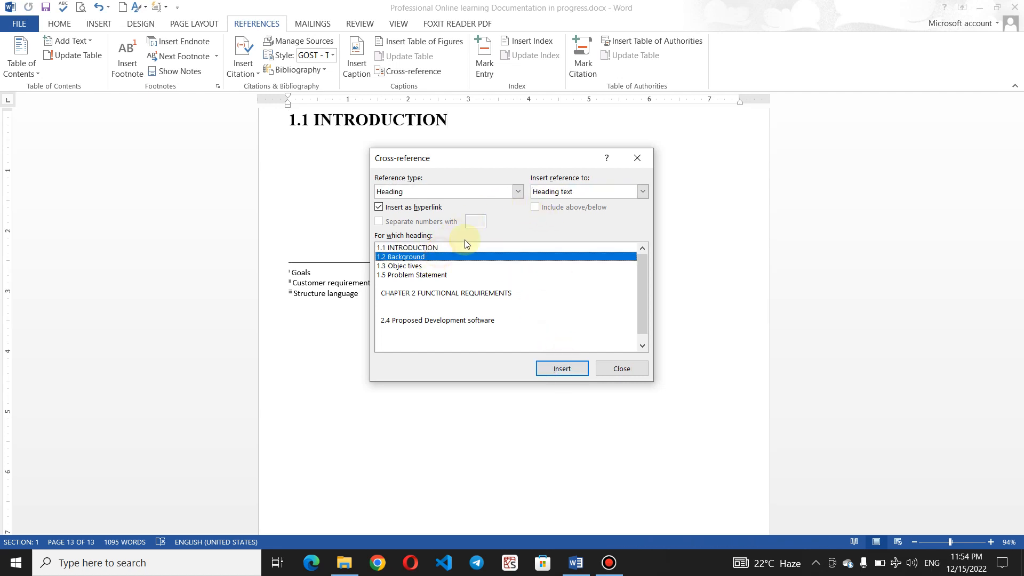
pyautogui.click(568, 370)
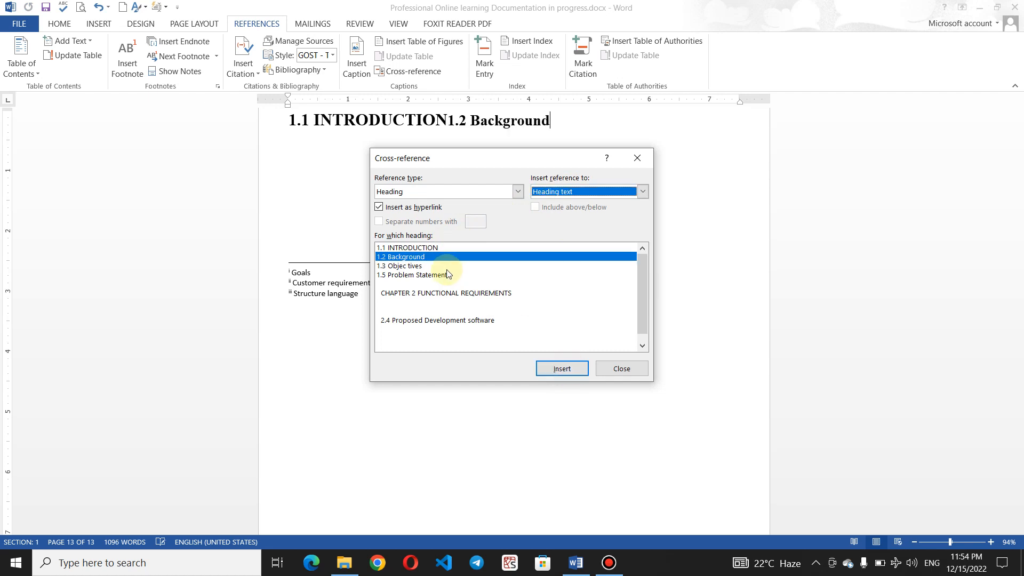
pyautogui.click(446, 267)
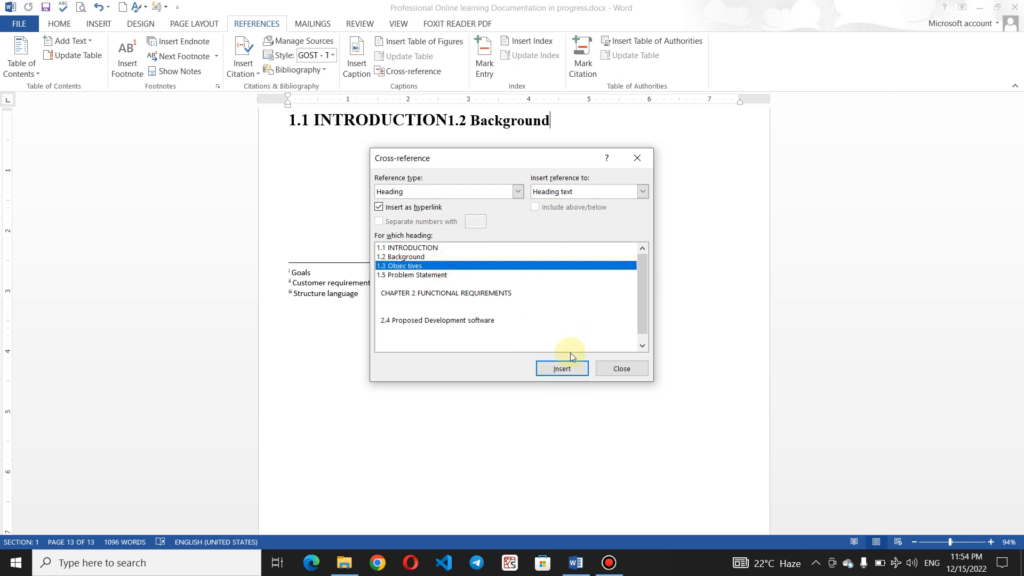
pyautogui.click(558, 368)
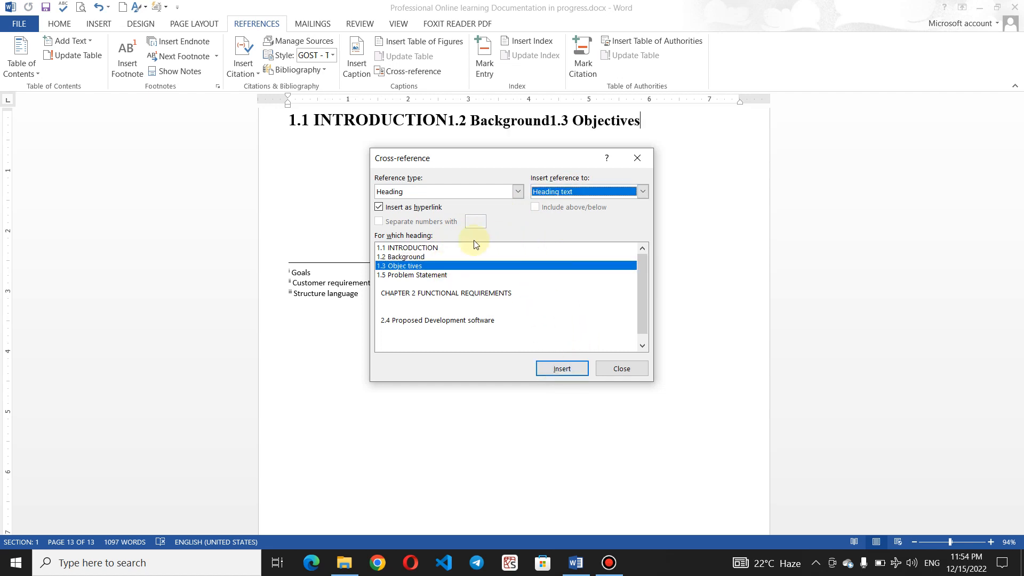
pyautogui.click(439, 275)
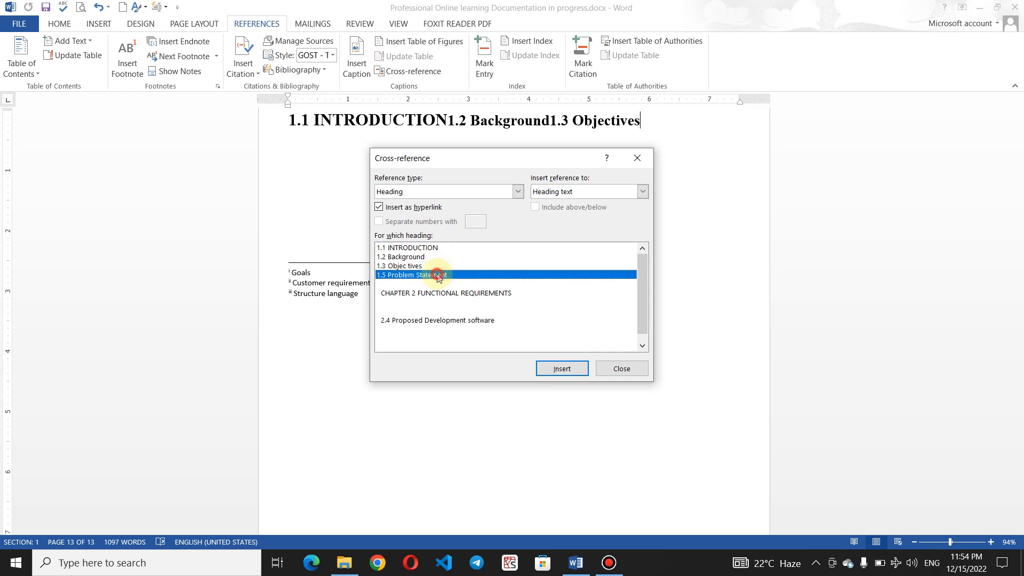
pyautogui.click(552, 372)
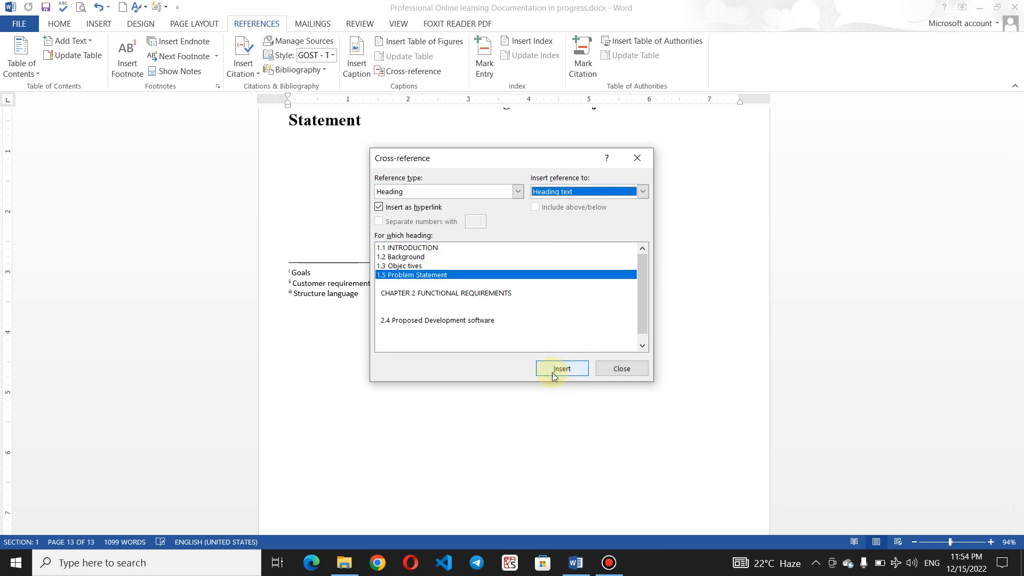
pyautogui.click(626, 369)
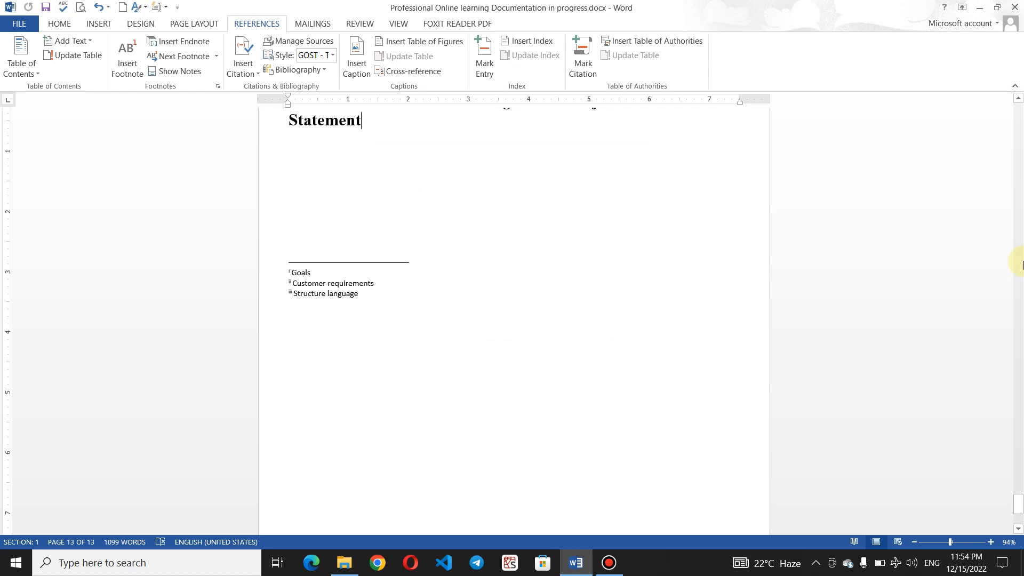
# Split the four inserted heading cross-references so that each stands on its own line
pyautogui.moveTo(1019, 507); pyautogui.dragTo(1019, 494)
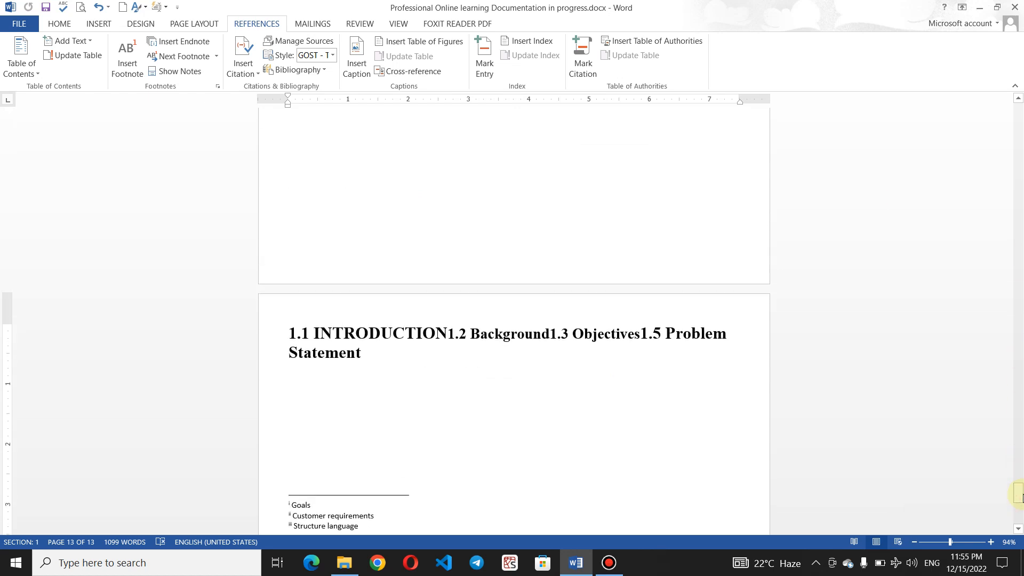
pyautogui.click(447, 331)
pyautogui.press('Return')
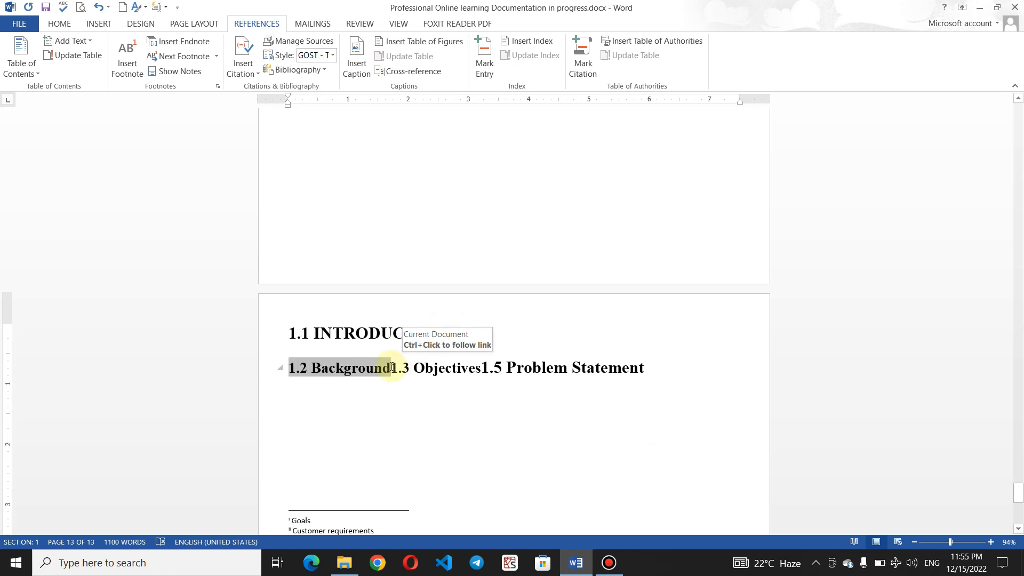
pyautogui.click(391, 367)
pyautogui.press('Return')
pyautogui.click(378, 400)
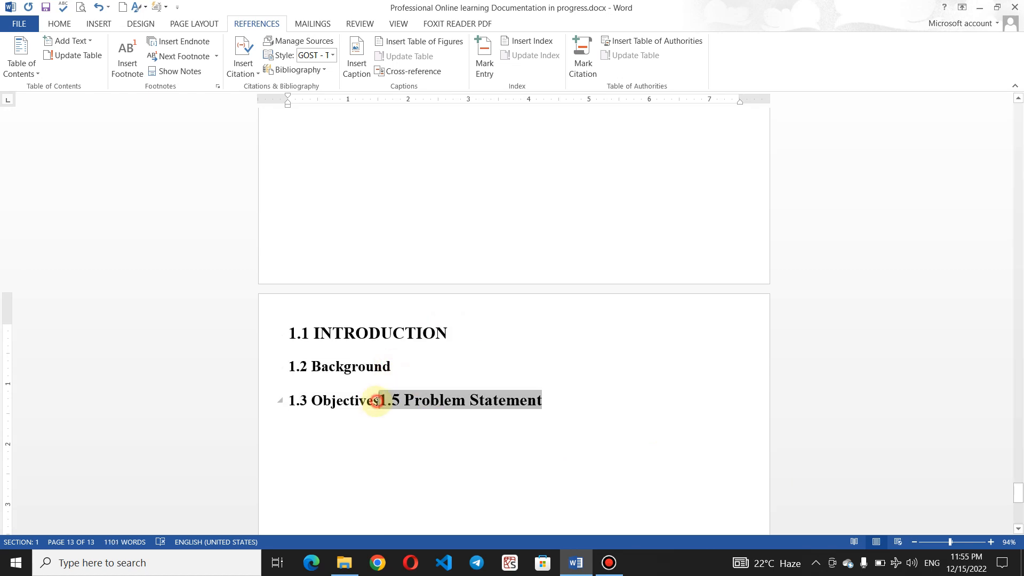
pyautogui.press('Return')
pyautogui.click(459, 364)
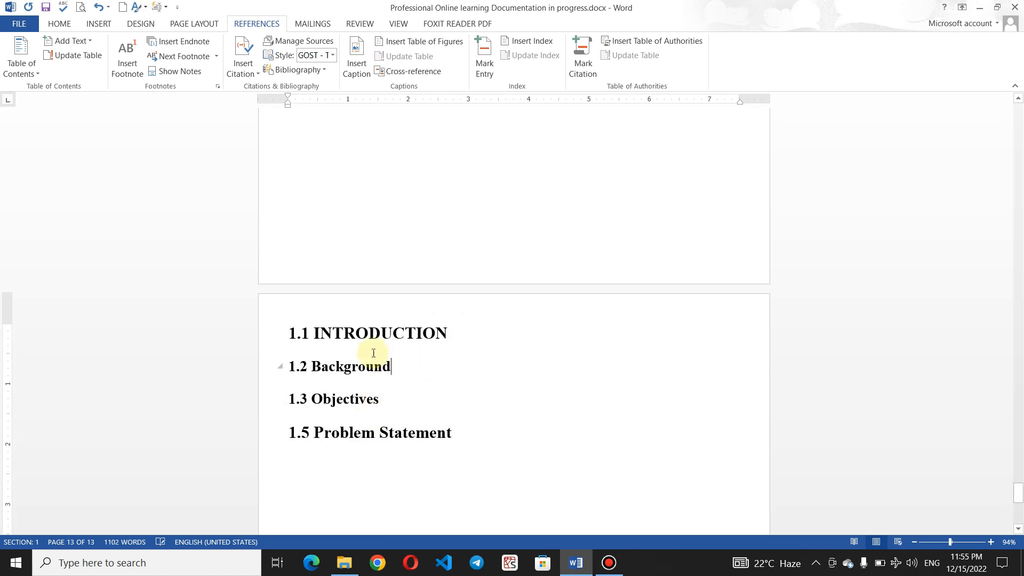
# Follow the "1.5 Problem Statement", "1.2 Background" and "1.1 INTRODUCTION" cross-reference links to check their targets, returning to the list between them
pyautogui.click(368, 416)
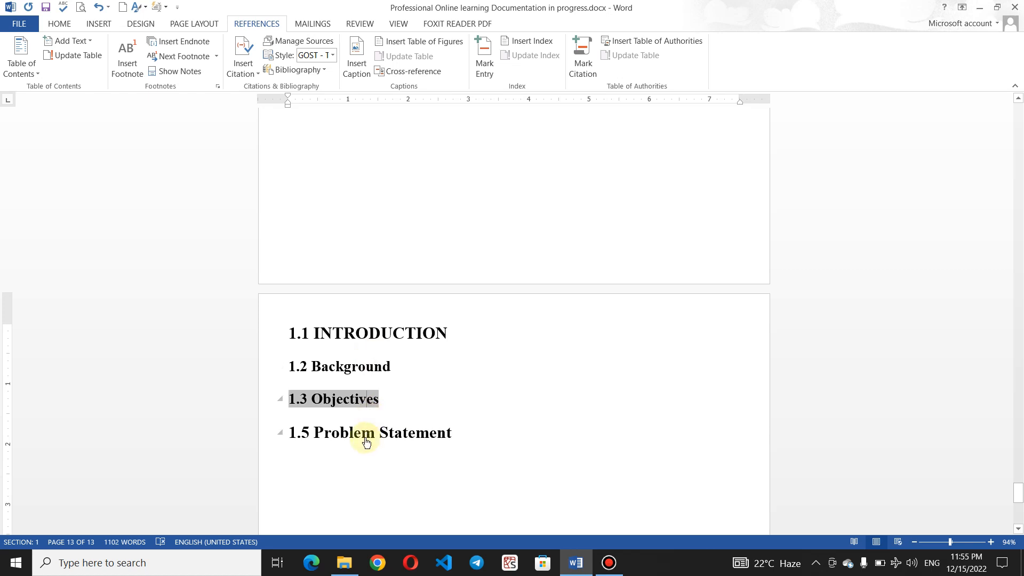
pyautogui.keyDown('ctrl'); pyautogui.click(365, 434); pyautogui.keyUp('ctrl')
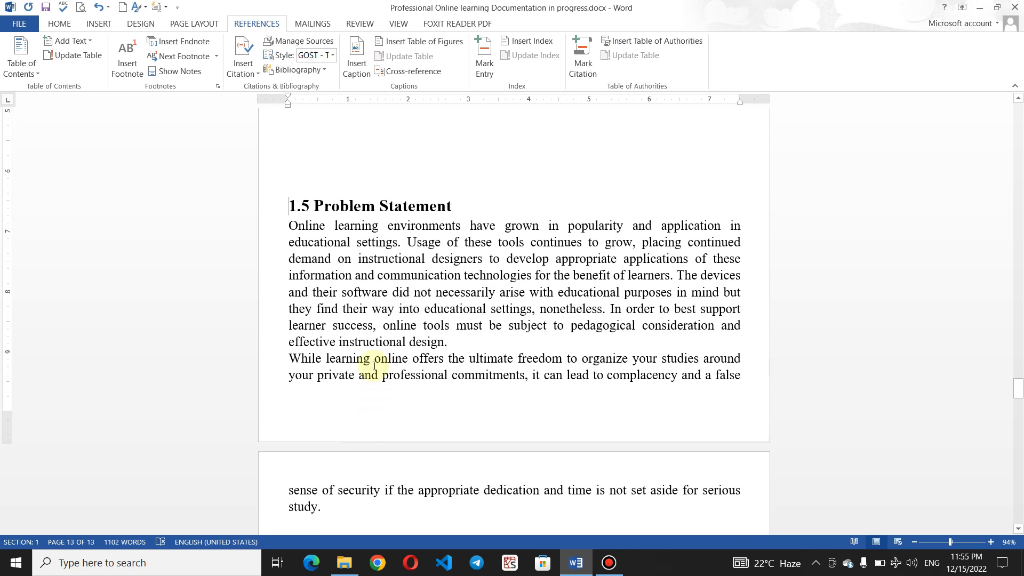
pyautogui.moveTo(1016, 399); pyautogui.dragTo(1017, 483)
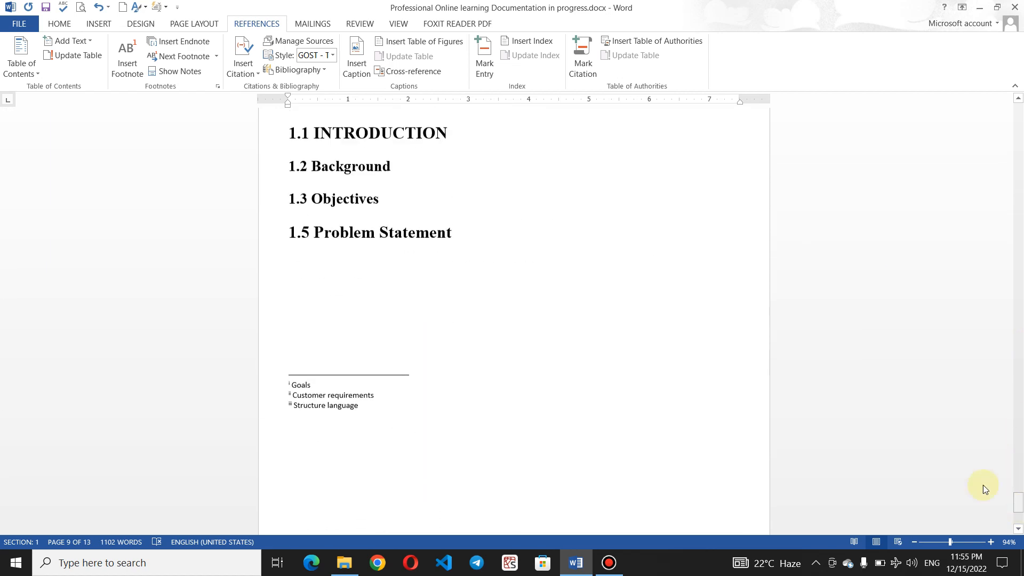
pyautogui.keyDown('ctrl'); pyautogui.click(342, 167); pyautogui.keyUp('ctrl')
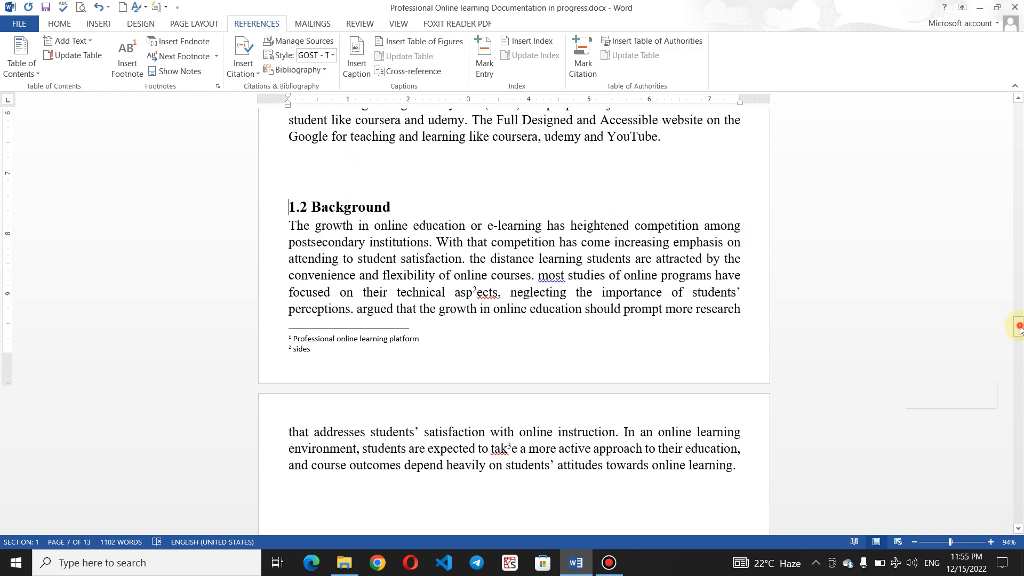
pyautogui.moveTo(1019, 327); pyautogui.dragTo(1019, 495)
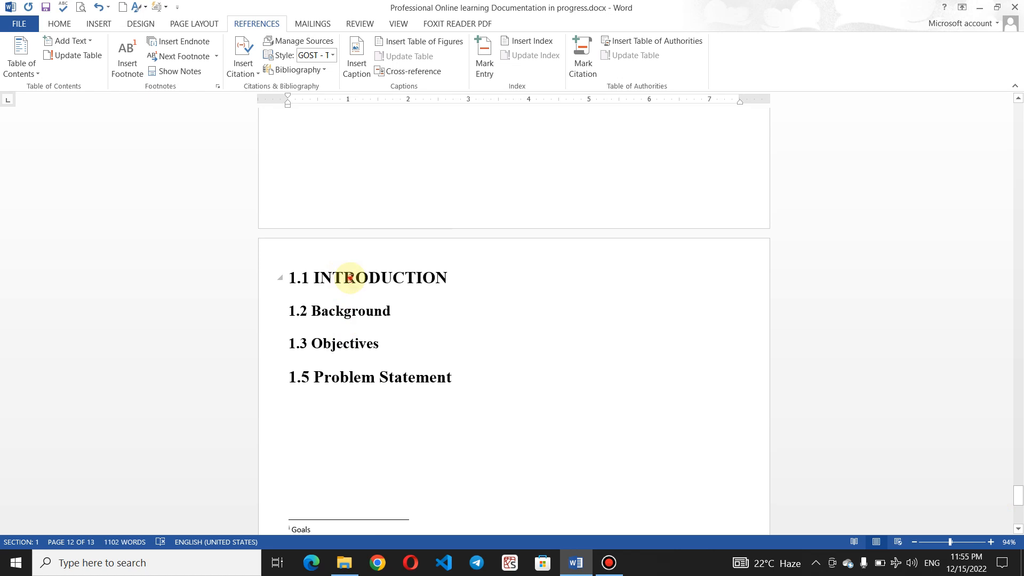
pyautogui.tripleClick(350, 280)
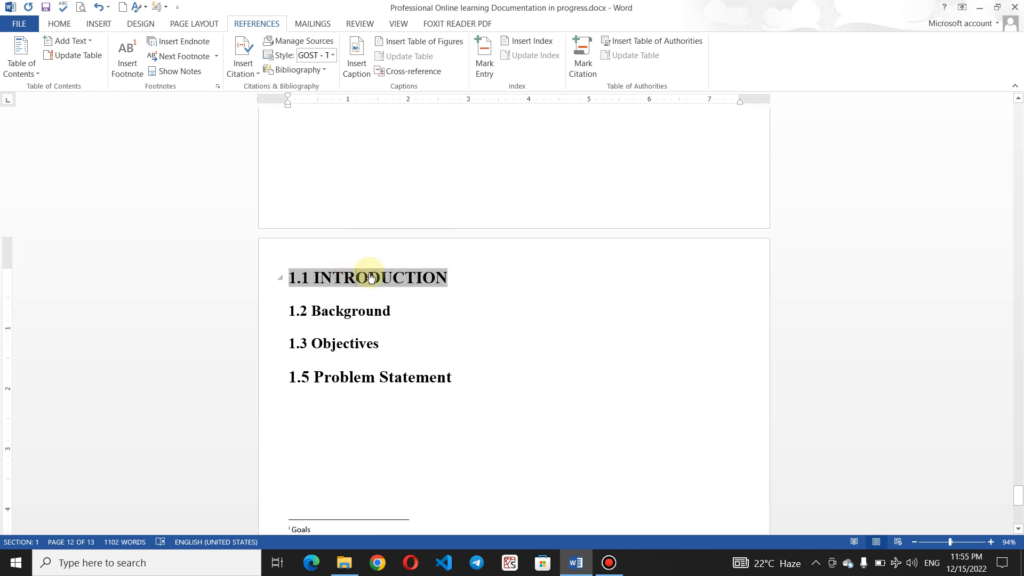
pyautogui.keyDown('ctrl'); pyautogui.click(371, 277); pyautogui.keyUp('ctrl')
pyautogui.scroll(1, 370, 266)
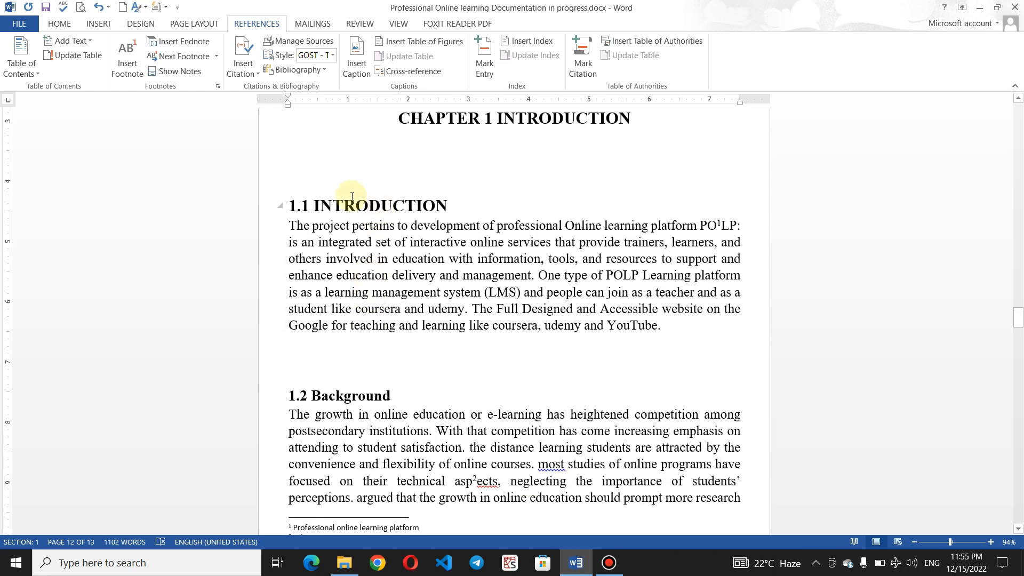
# Insert hyperlinked cross-references to the entire caption of Table 2 on the empty line below the heading references on the last page
pyautogui.click(411, 72)
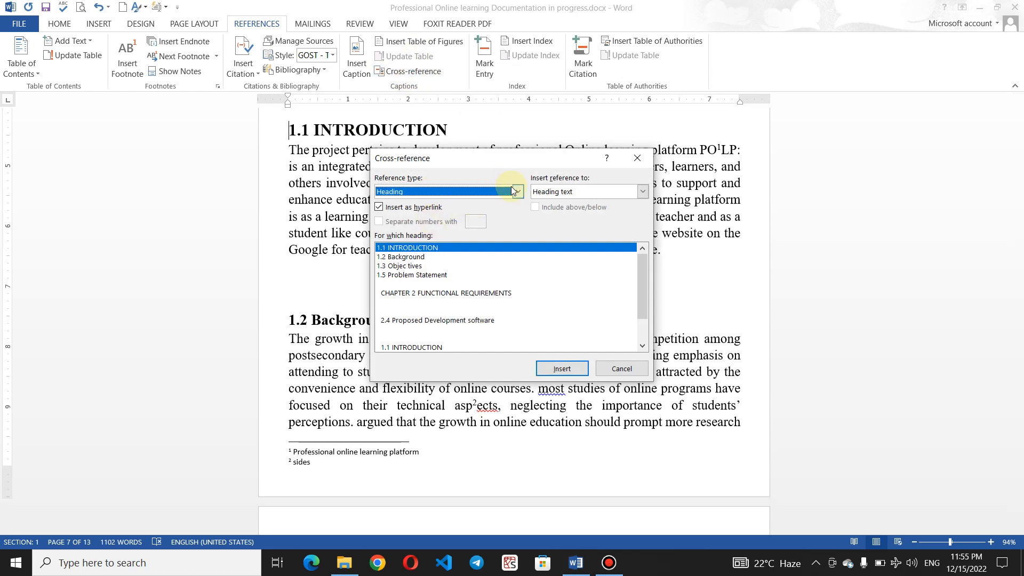
pyautogui.click(633, 368)
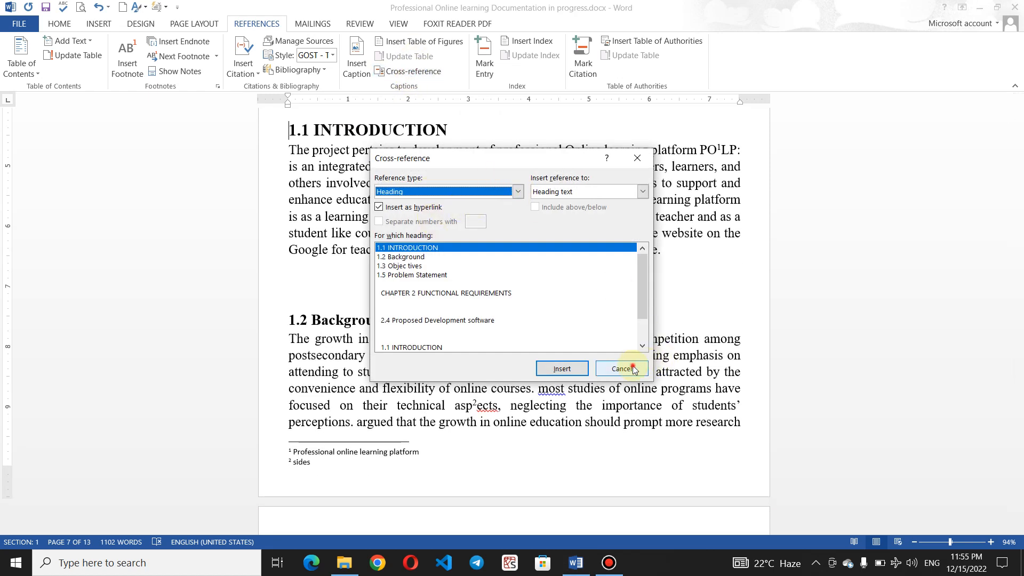
pyautogui.moveTo(1020, 317); pyautogui.dragTo(1020, 510)
pyautogui.click(341, 182)
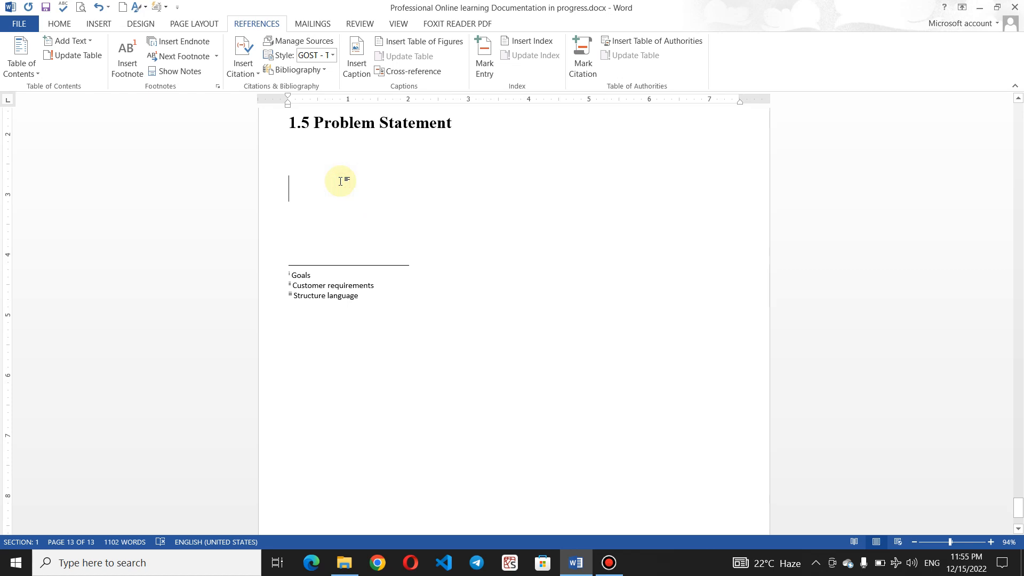
pyautogui.click(415, 78)
pyautogui.click(518, 192)
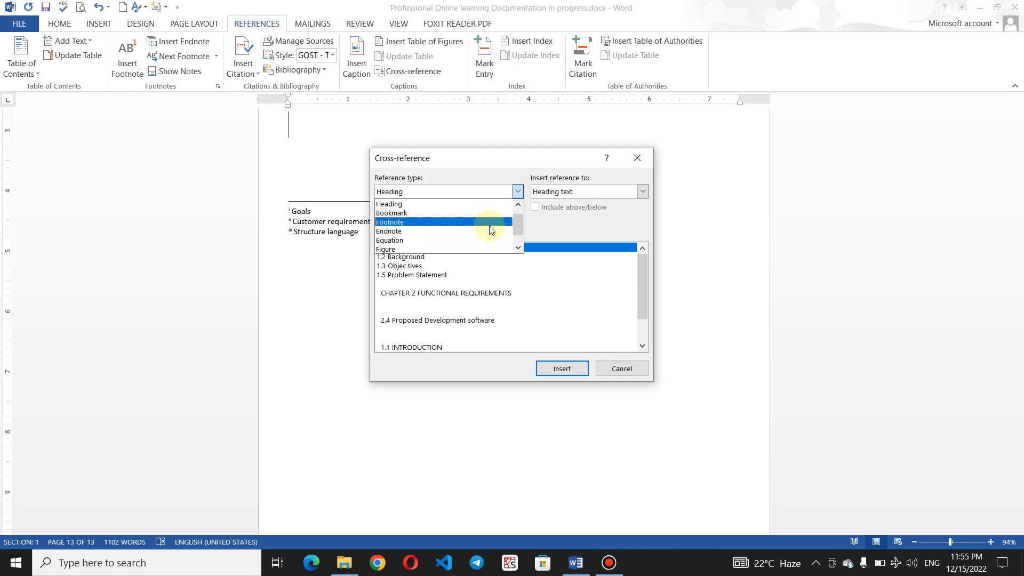
pyautogui.click(519, 226)
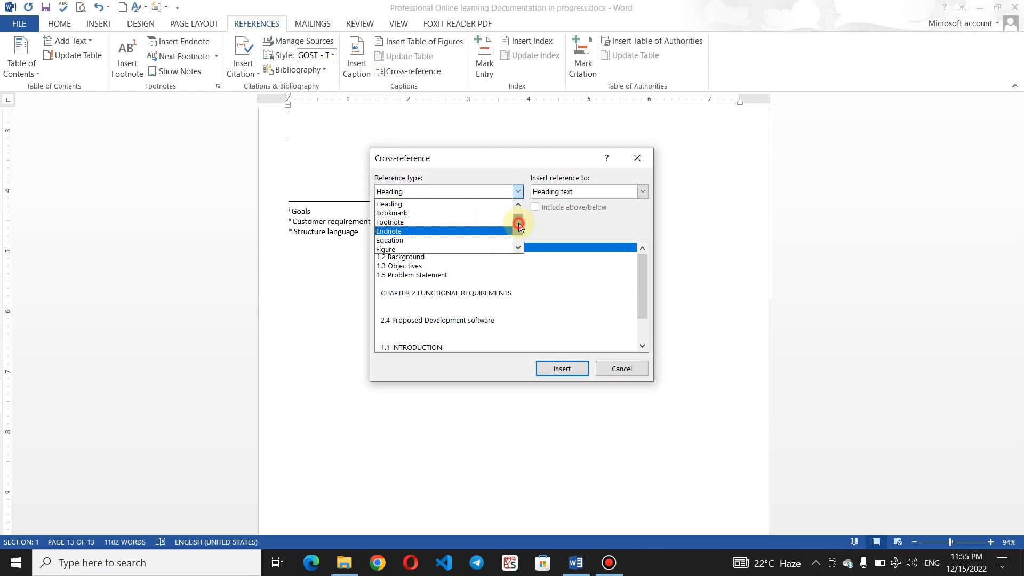
pyautogui.moveTo(519, 225); pyautogui.dragTo(520, 235)
pyautogui.click(427, 239)
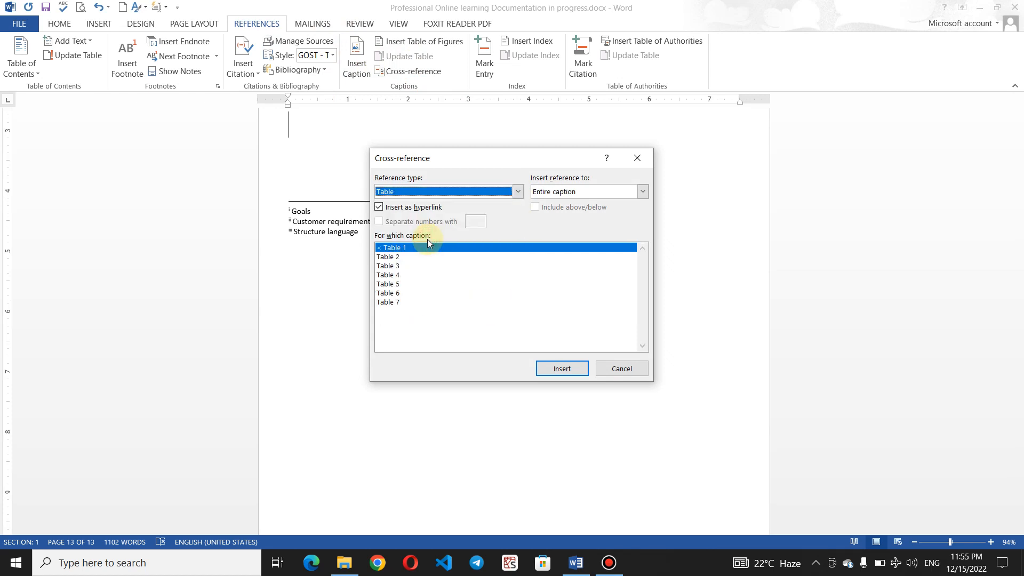
pyautogui.click(401, 258)
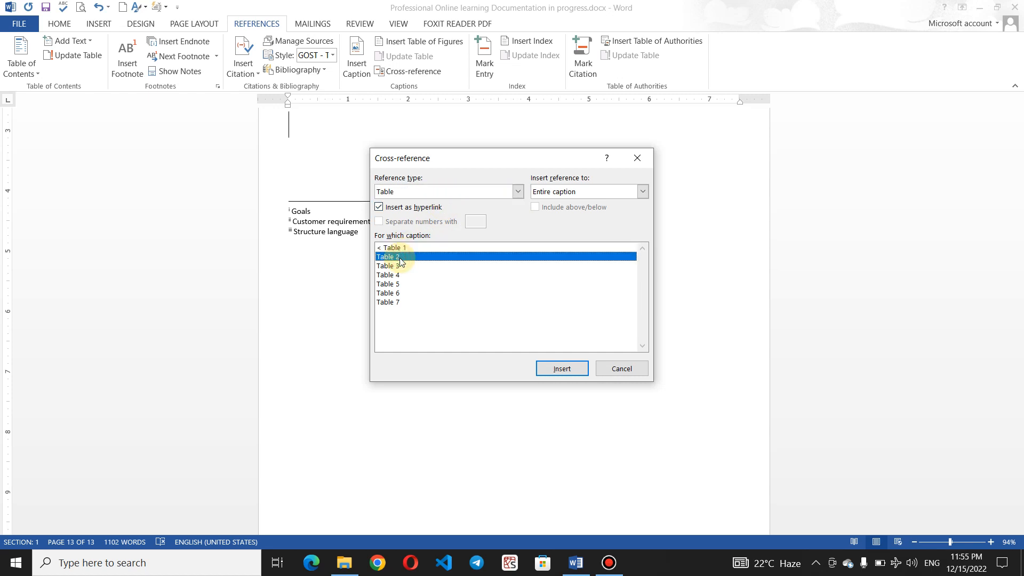
pyautogui.click(402, 266)
pyautogui.click(399, 256)
pyautogui.click(561, 369)
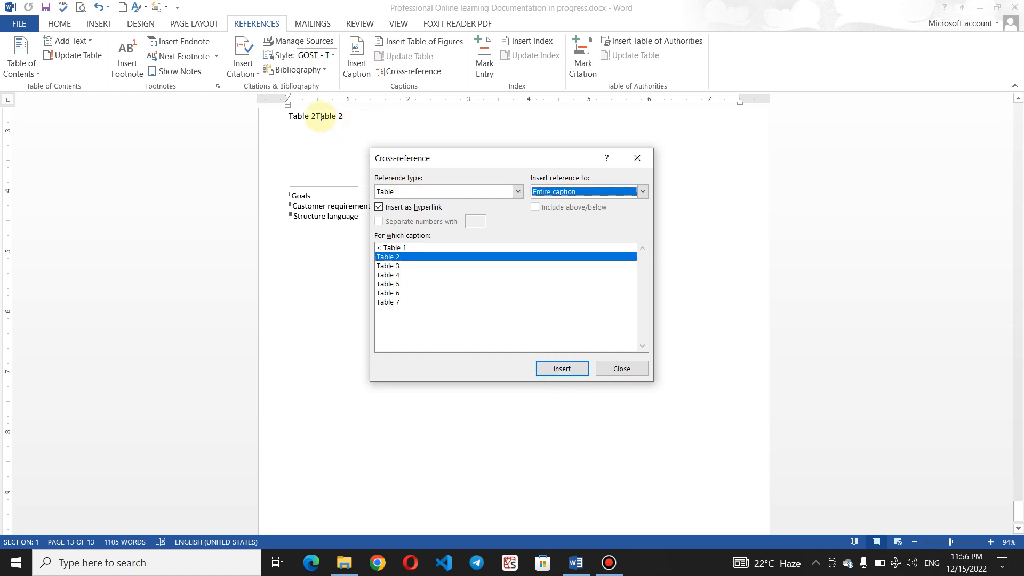
# Undo the duplicate Table 2 cross-reference and start a new line below the remaining one
pyautogui.click(638, 159)
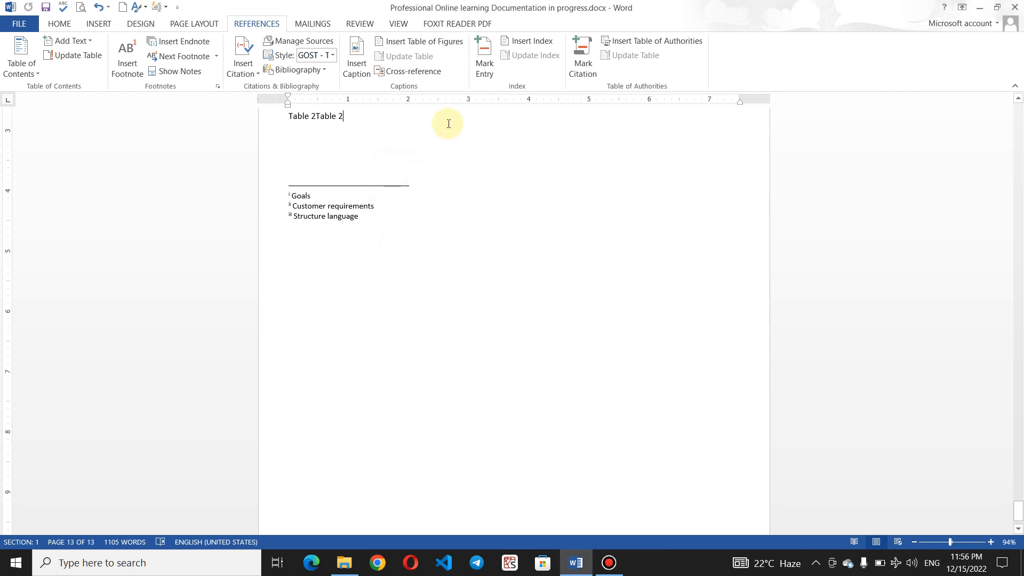
pyautogui.hotkey('ctrl', 'z')
pyautogui.press('Return')
pyautogui.press('Return')
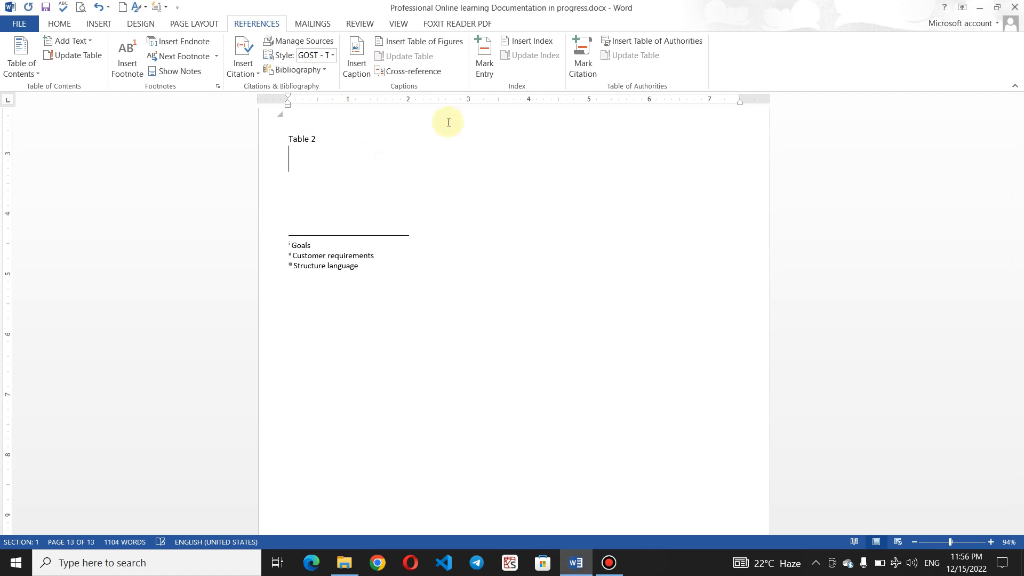
# Insert a hyperlinked cross-reference to the entire caption of Table 3 below Table 2, followed by a new line
pyautogui.click(414, 72)
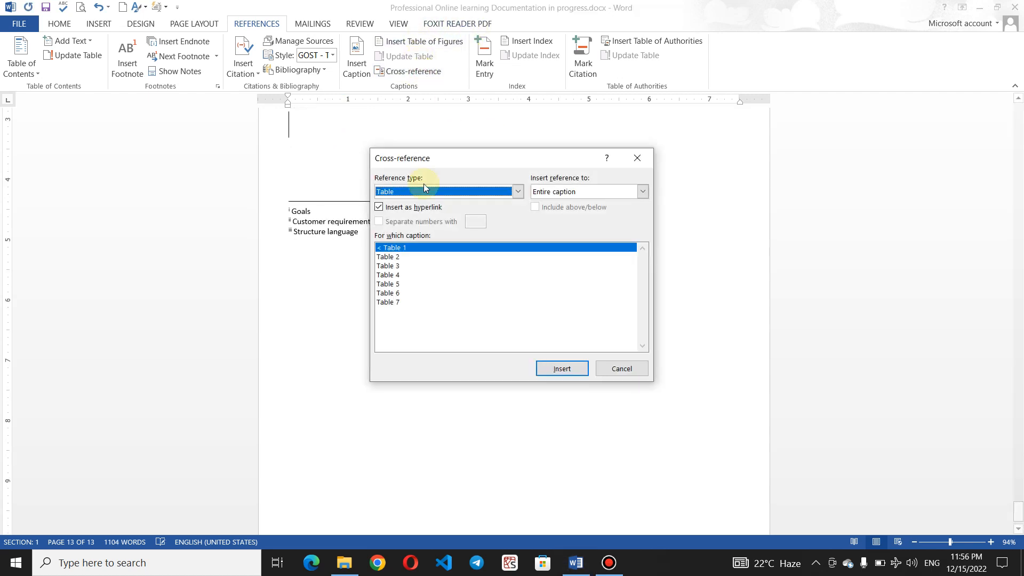
pyautogui.click(398, 267)
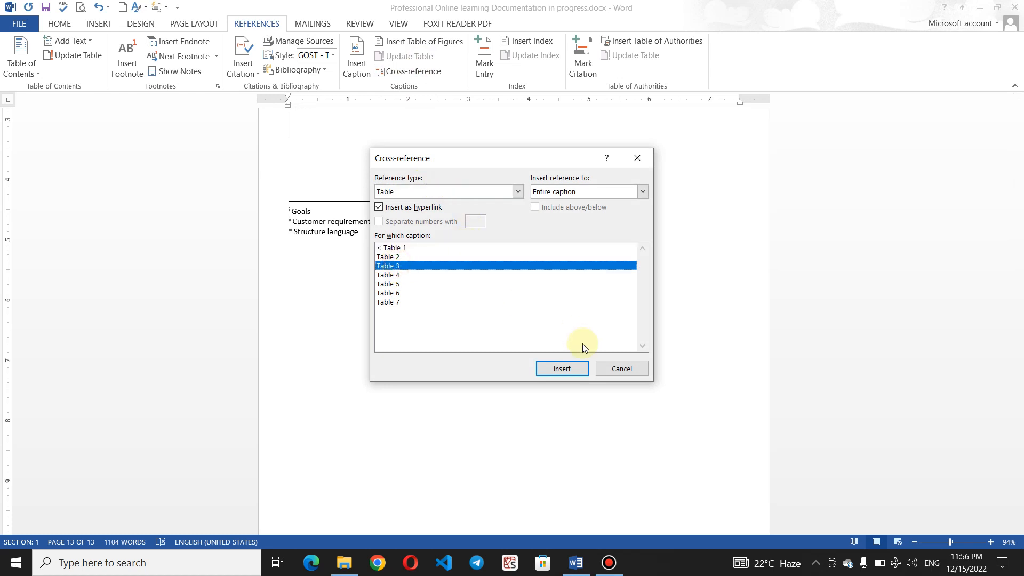
pyautogui.click(551, 372)
pyautogui.click(619, 369)
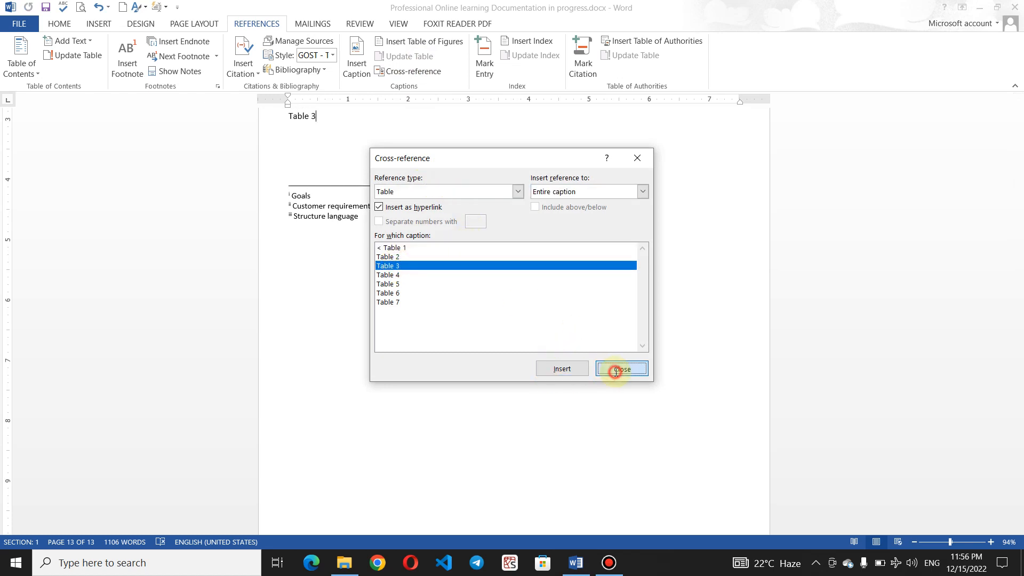
pyautogui.press('Return')
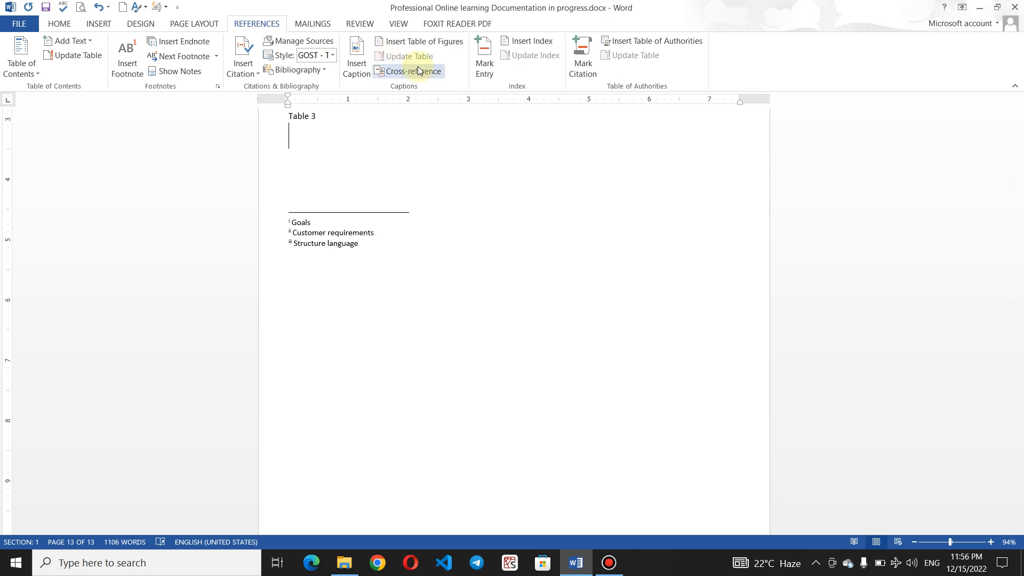
# Insert hyperlinked entire-caption cross-references to Table 4, Table 5, Table 6 and Table 7 below Table 3, and finish cross-referencing
pyautogui.click(411, 71)
pyautogui.click(404, 276)
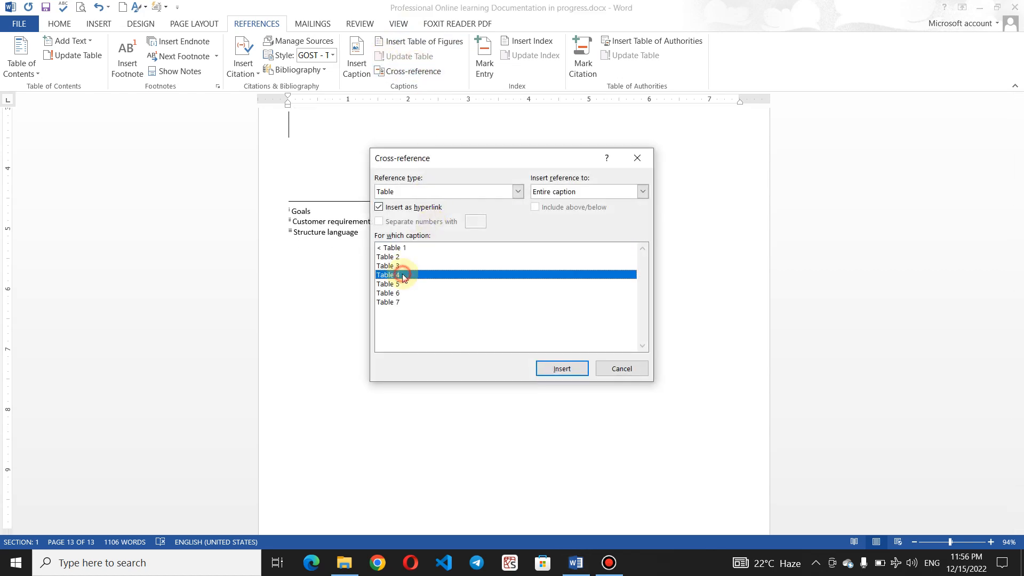
pyautogui.click(565, 368)
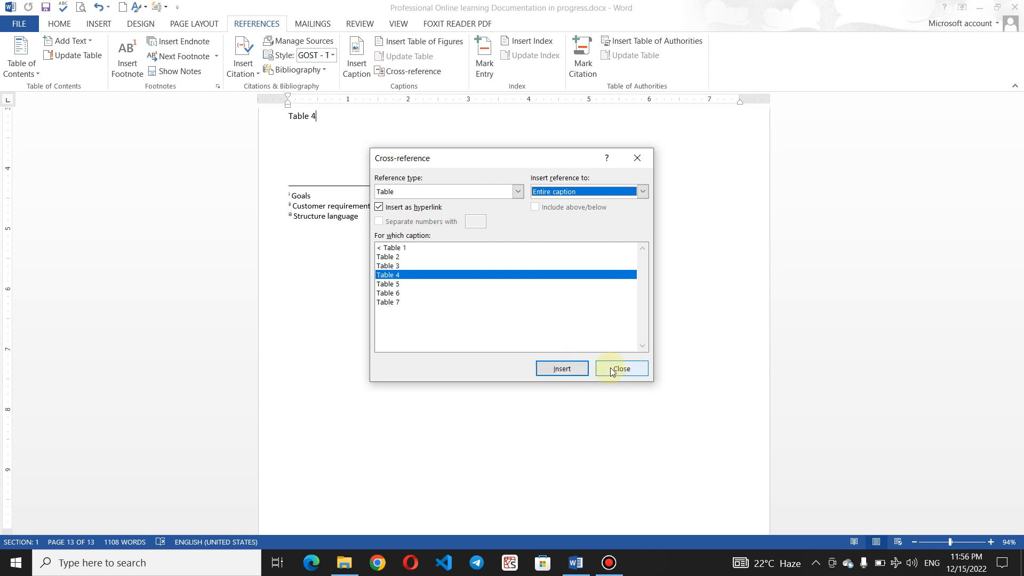
pyautogui.click(437, 283)
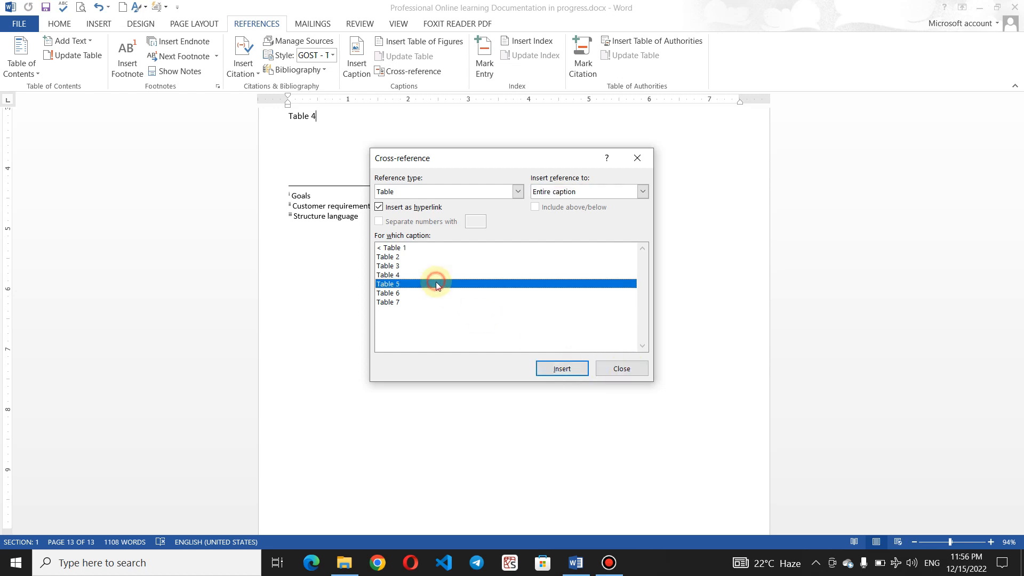
pyautogui.click(555, 372)
pyautogui.click(467, 293)
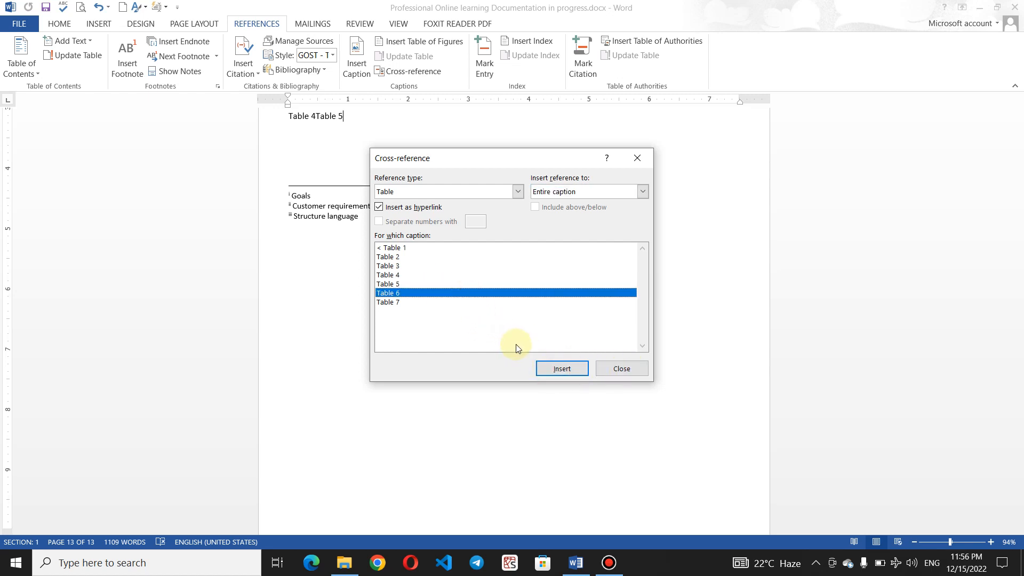
pyautogui.click(556, 372)
pyautogui.click(470, 302)
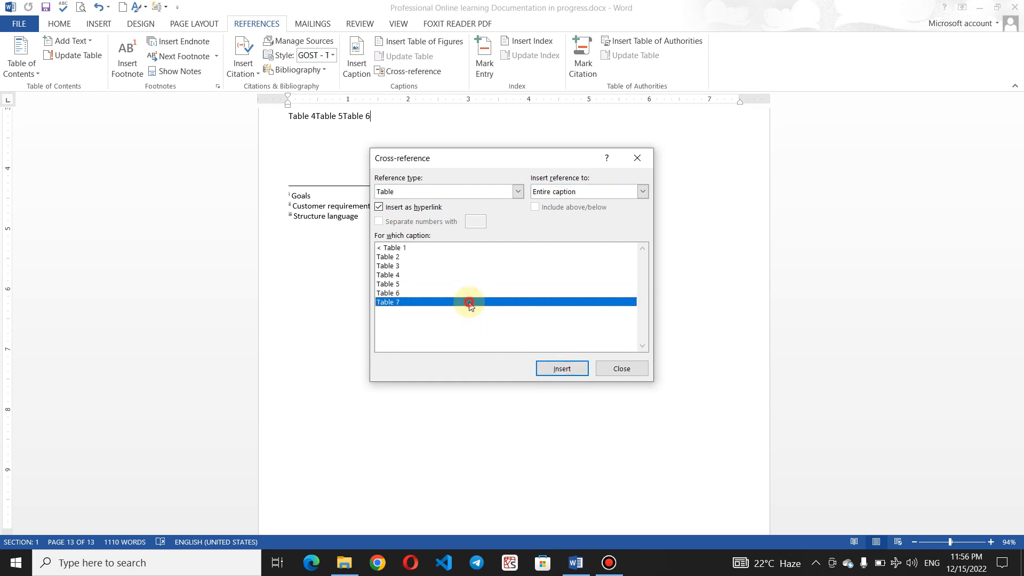
pyautogui.click(553, 369)
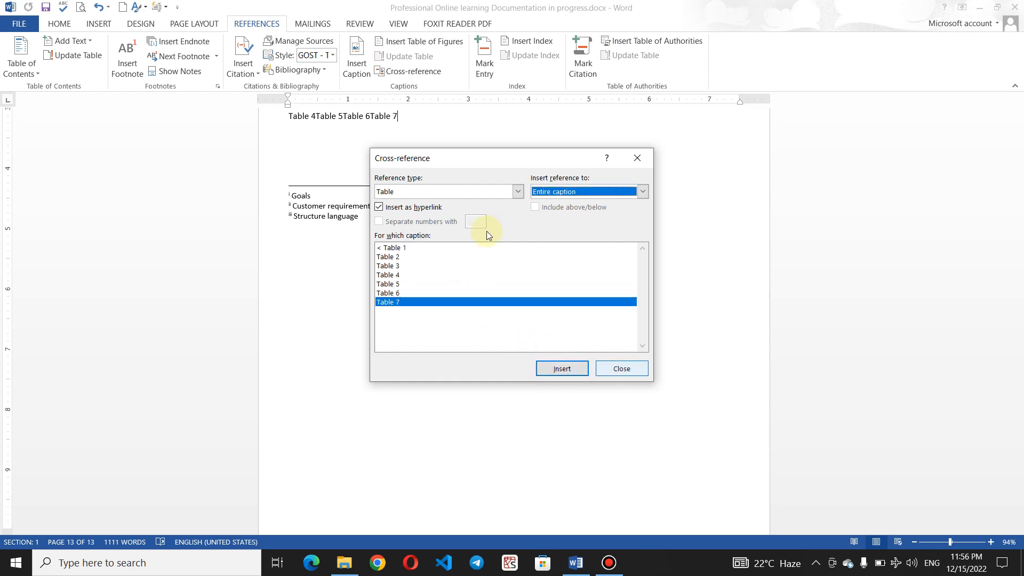
pyautogui.click(518, 192)
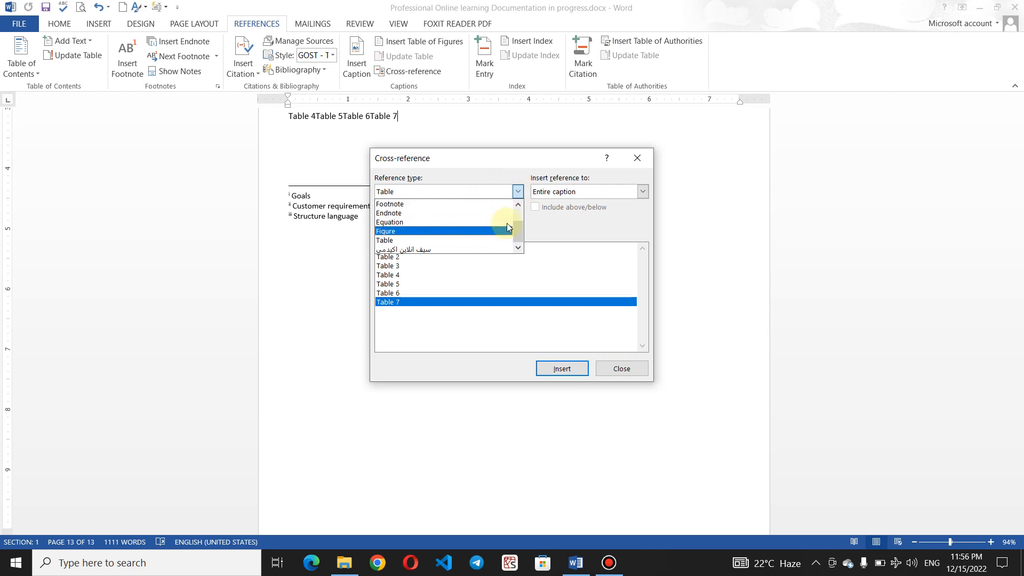
pyautogui.click(623, 369)
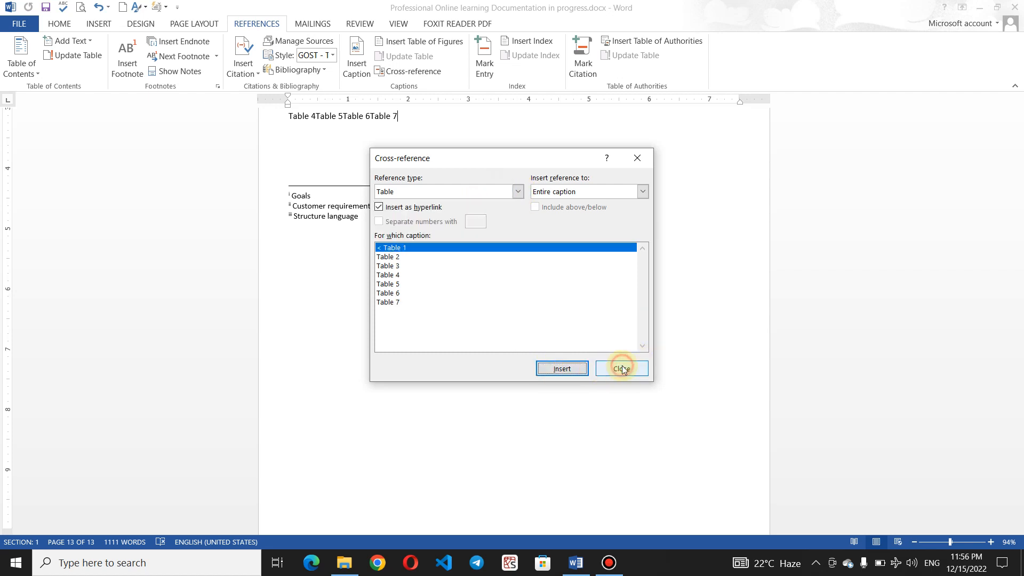
pyautogui.click(636, 369)
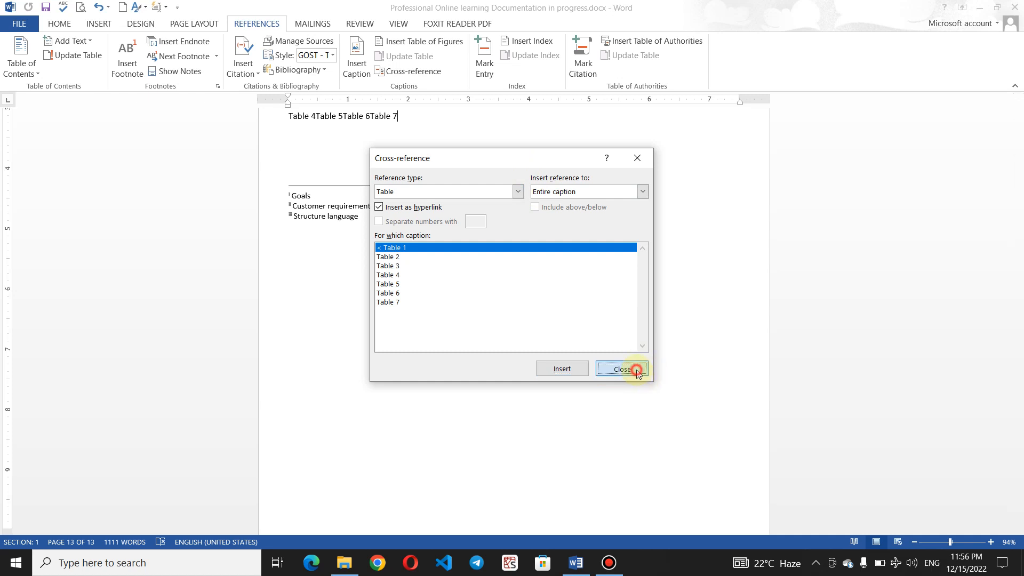
# Split the Table 4 to Table 7 cross-references so that each stands on its own line
pyautogui.click(370, 115)
pyautogui.press('Return')
pyautogui.click(345, 116)
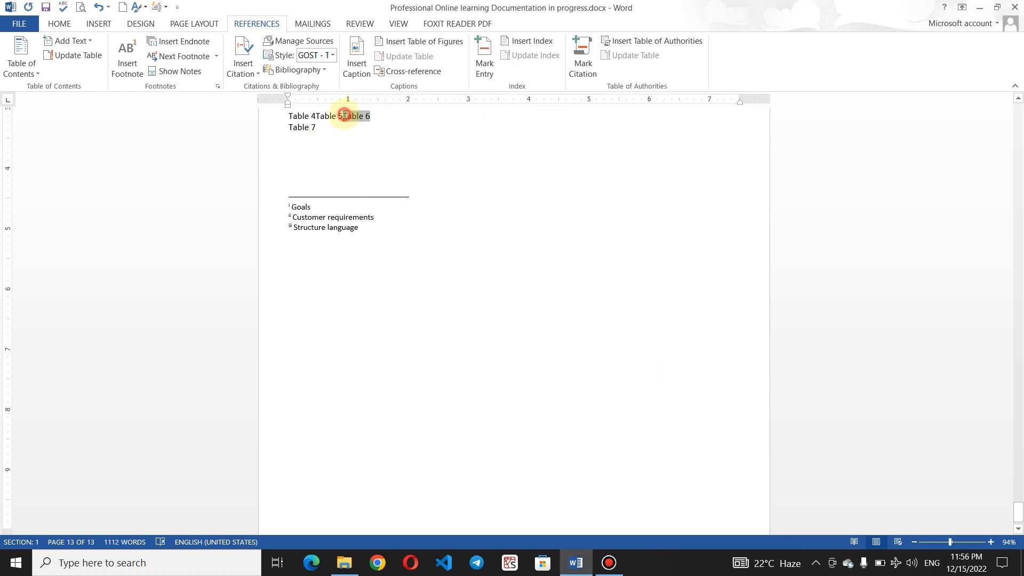
pyautogui.press('Return')
pyautogui.click(317, 117)
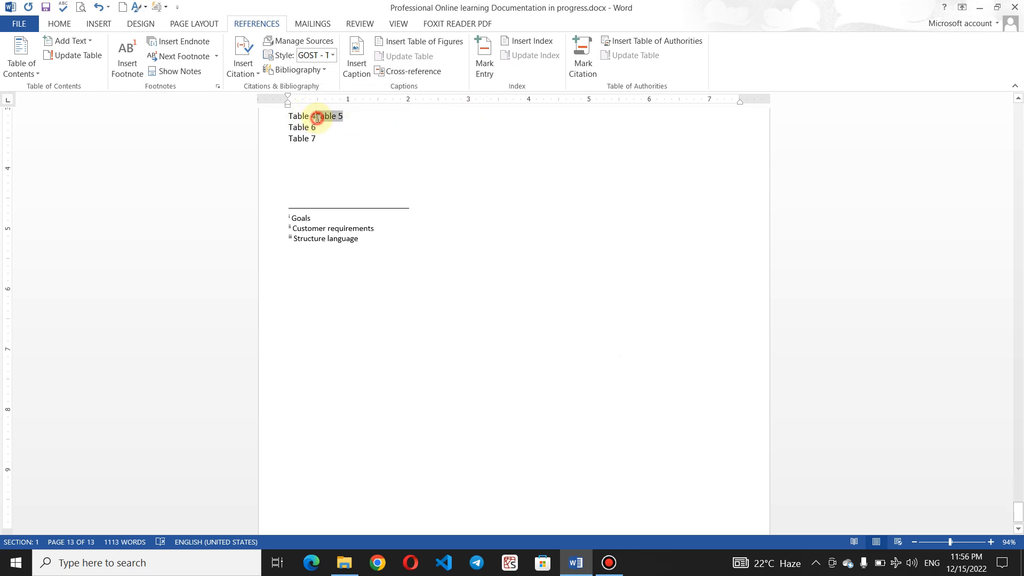
pyautogui.press('Return')
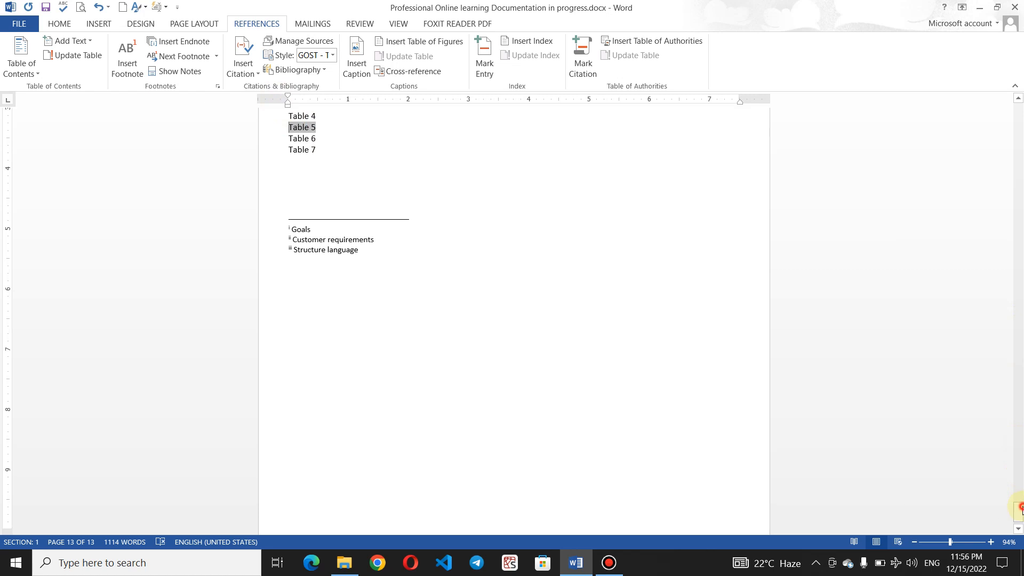
# Enlarge the text of the Table 2 to Table 7 cross-references on the last page to 18 pt
pyautogui.moveTo(1020, 508); pyautogui.dragTo(1020, 497)
pyautogui.click(338, 432)
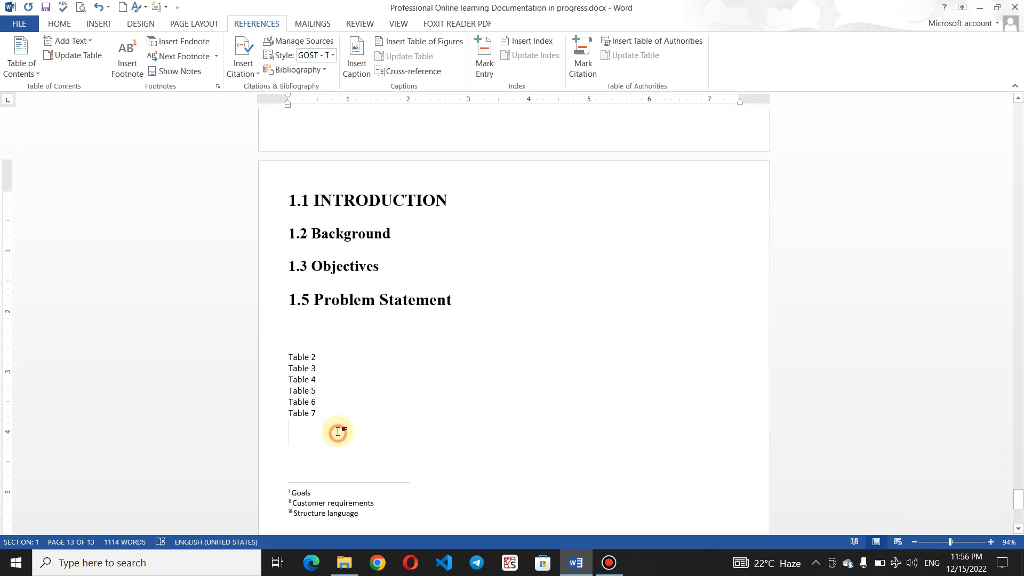
pyautogui.moveTo(338, 432); pyautogui.dragTo(266, 353)
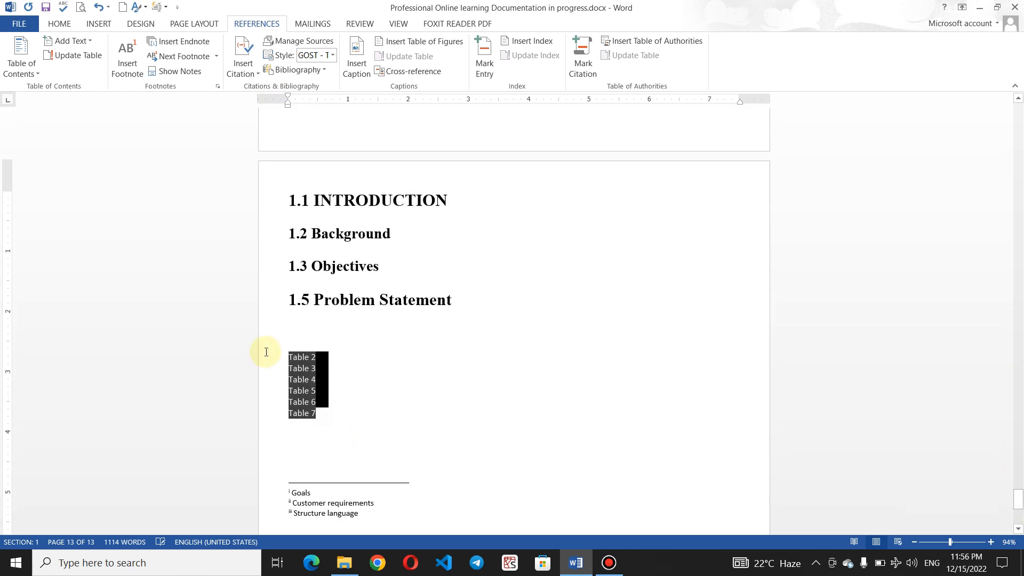
pyautogui.click(50, 26)
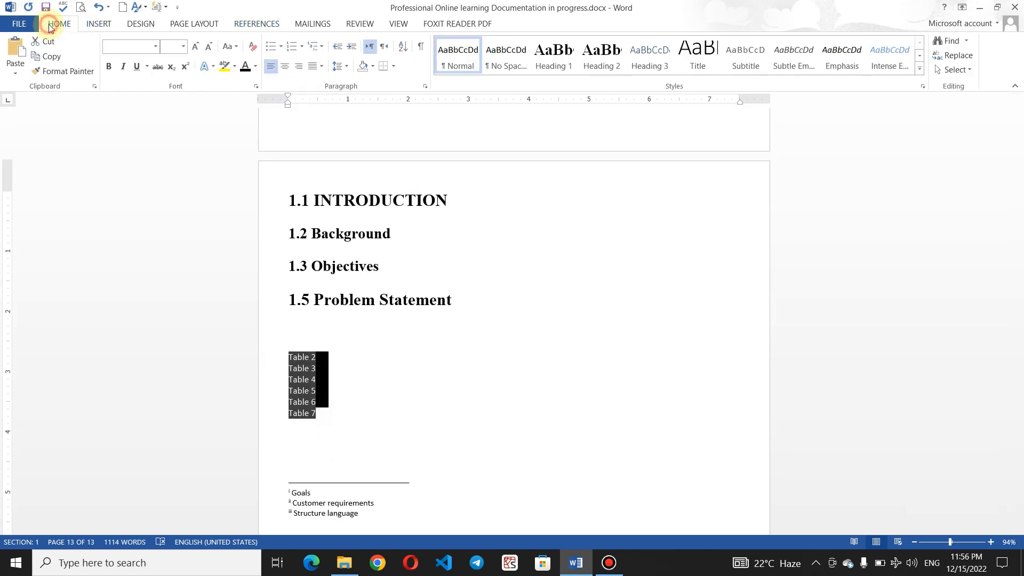
pyautogui.click(200, 48)
pyautogui.click(201, 48)
pyautogui.click(200, 48)
pyautogui.click(201, 47)
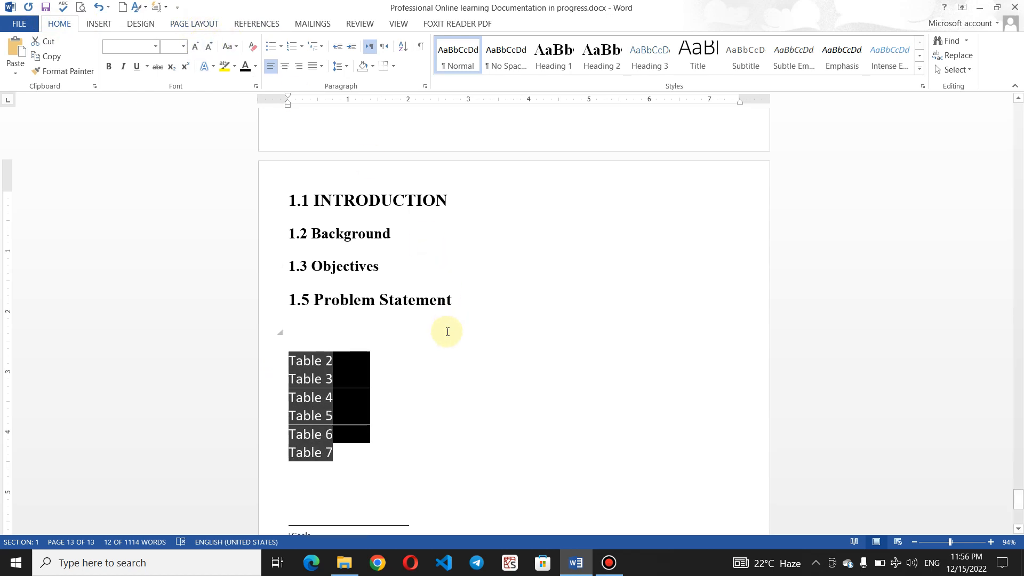
pyautogui.click(448, 332)
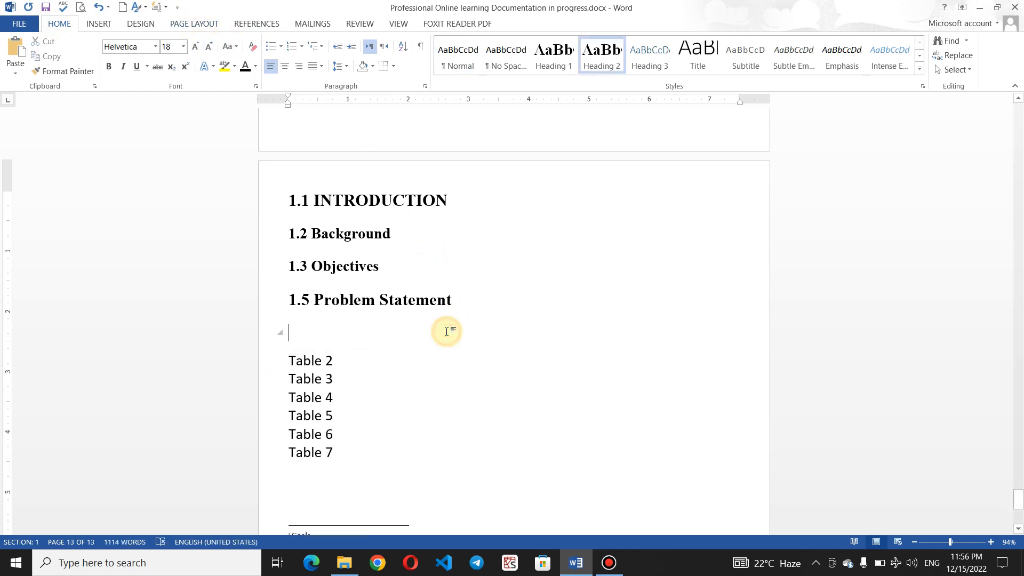
pyautogui.click(299, 363)
pyautogui.click(382, 373)
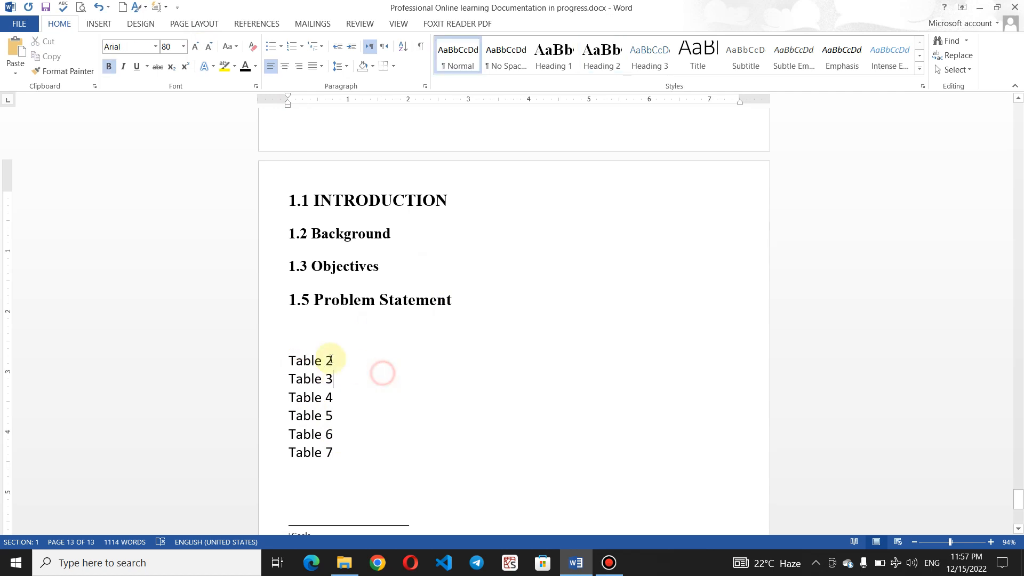
pyautogui.moveTo(338, 414); pyautogui.dragTo(293, 375)
pyautogui.click(292, 376)
pyautogui.click(290, 360)
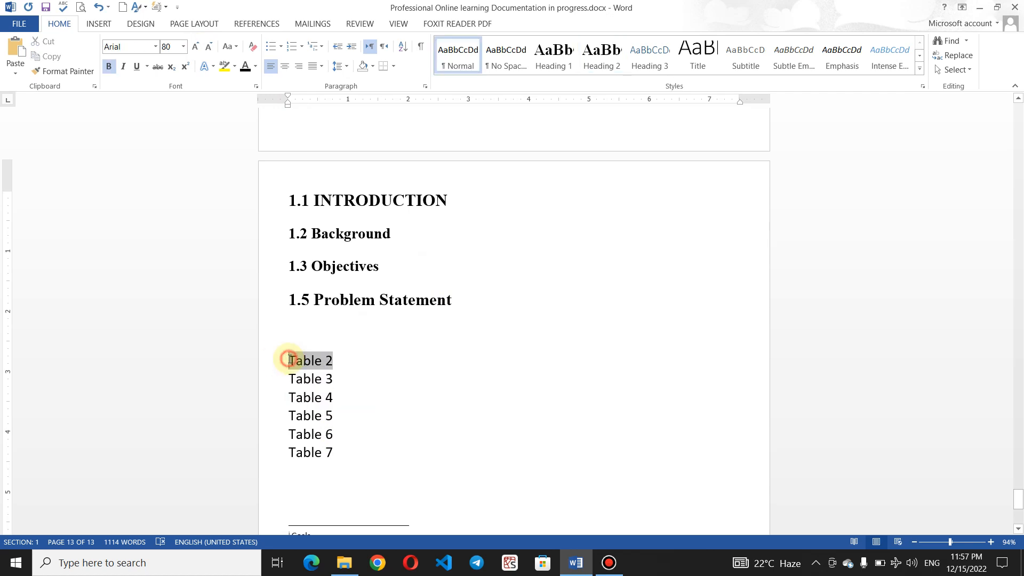
# Follow the Table 5, Table 7 and "1.5 Problem Statement" cross-reference links to check their targets, returning to the list between them
pyautogui.click(310, 422)
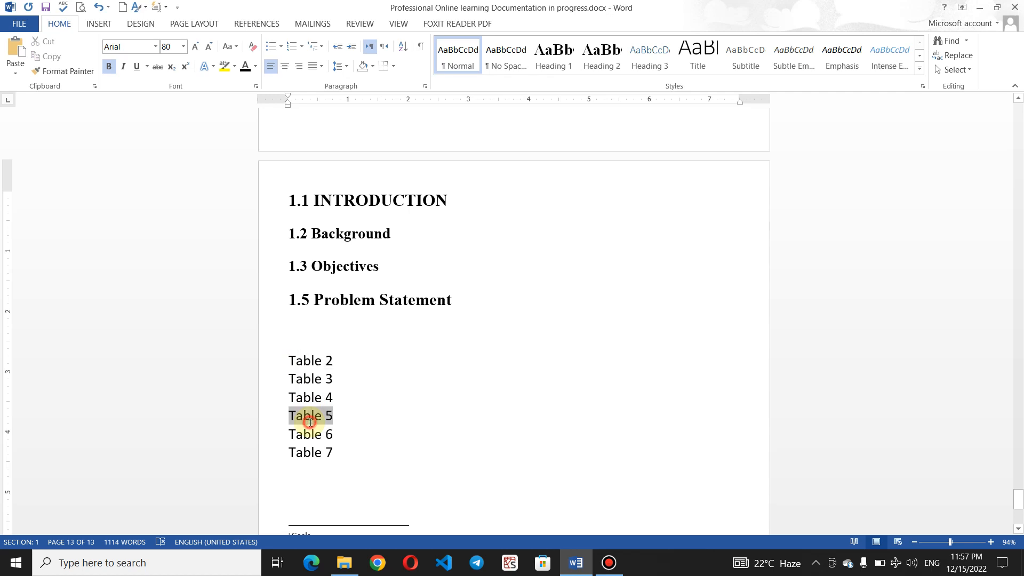
pyautogui.keyDown('ctrl'); pyautogui.click(320, 417); pyautogui.keyUp('ctrl')
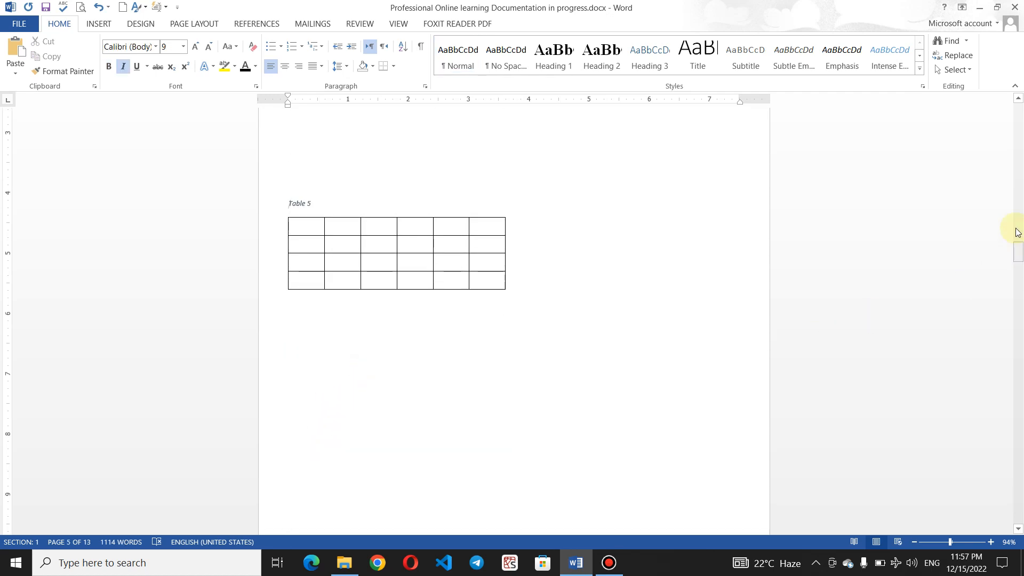
pyautogui.moveTo(1021, 250); pyautogui.dragTo(1020, 505)
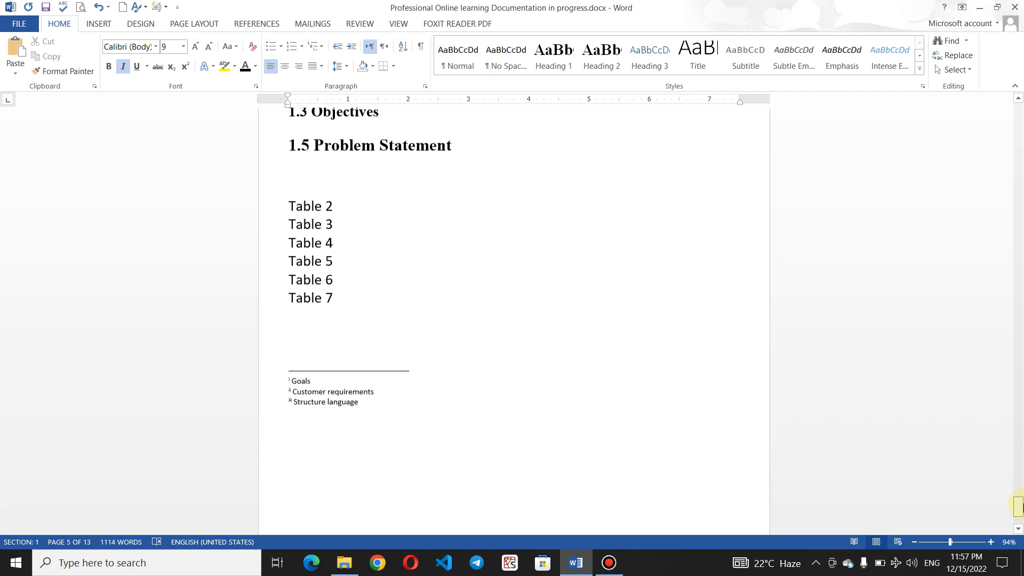
pyautogui.click(319, 308)
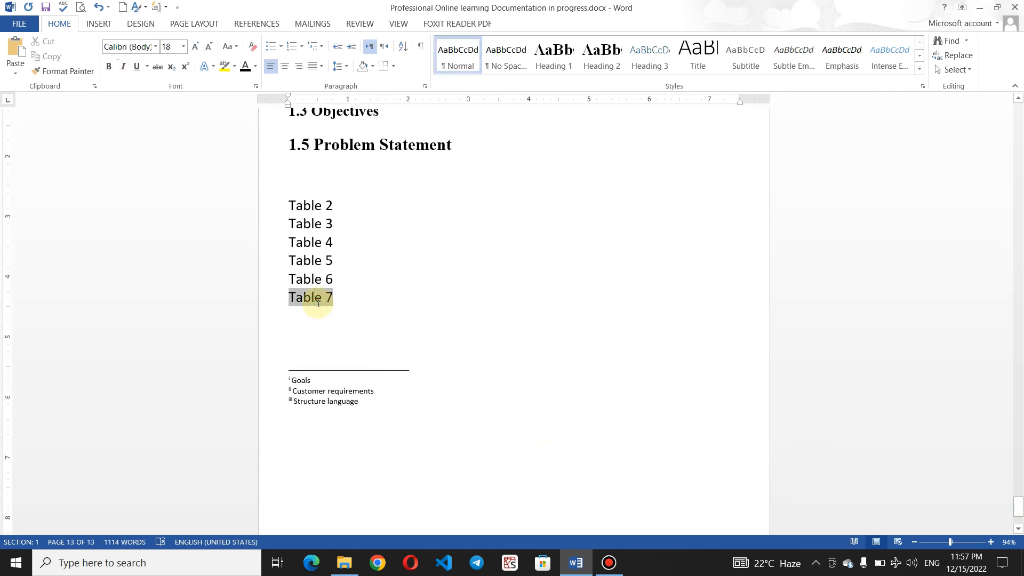
pyautogui.keyDown('ctrl'); pyautogui.click(304, 305); pyautogui.keyUp('ctrl')
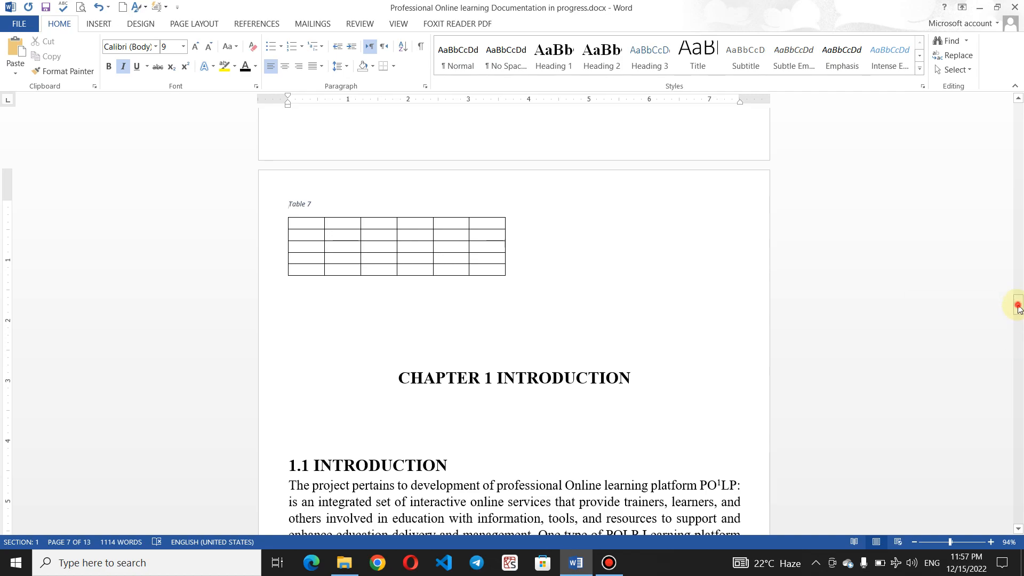
pyautogui.moveTo(1017, 306); pyautogui.dragTo(1019, 504)
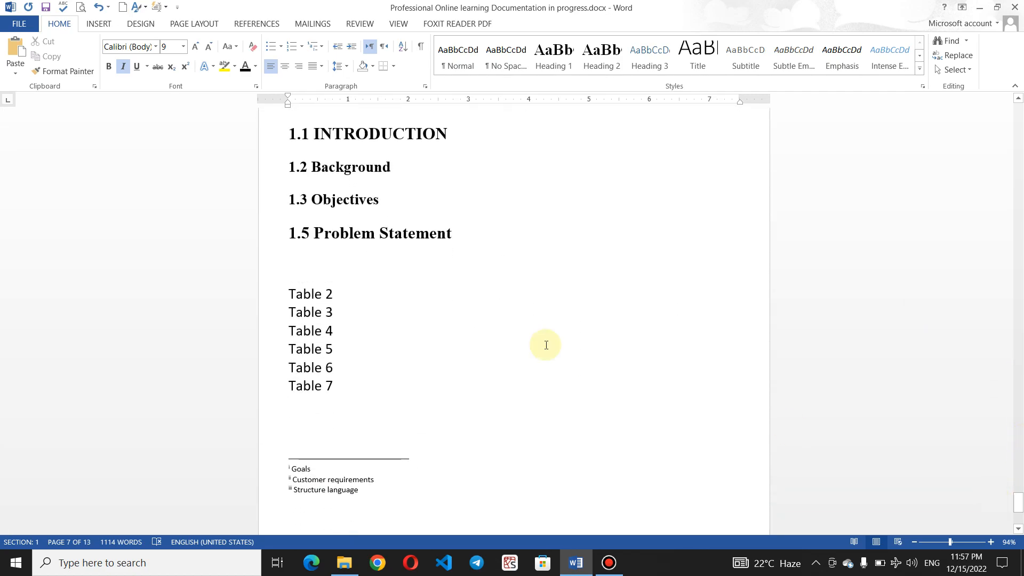
pyautogui.tripleClick(393, 236)
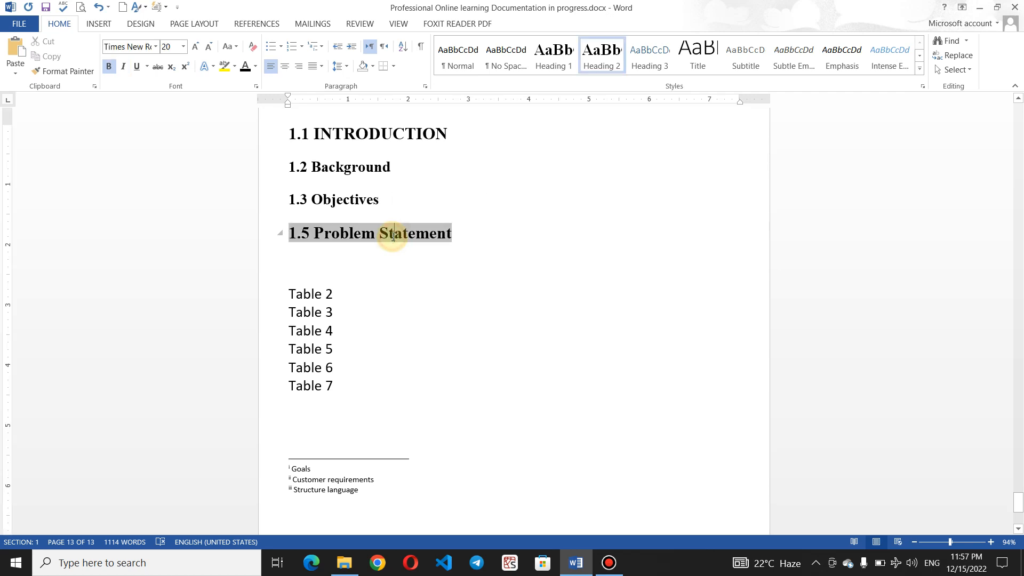
pyautogui.keyDown('ctrl'); pyautogui.click(360, 238); pyautogui.keyUp('ctrl')
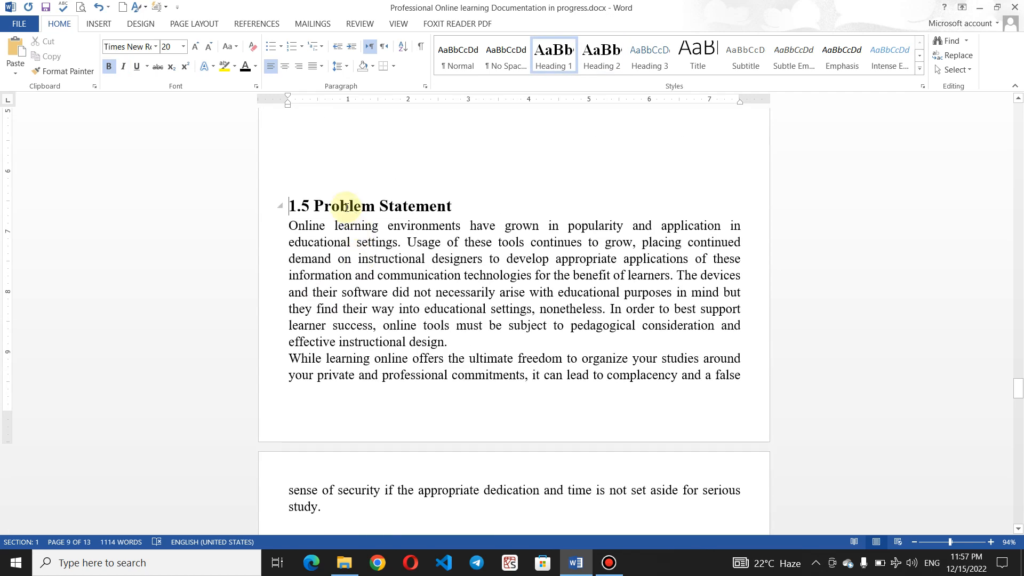
pyautogui.rightClick(345, 207)
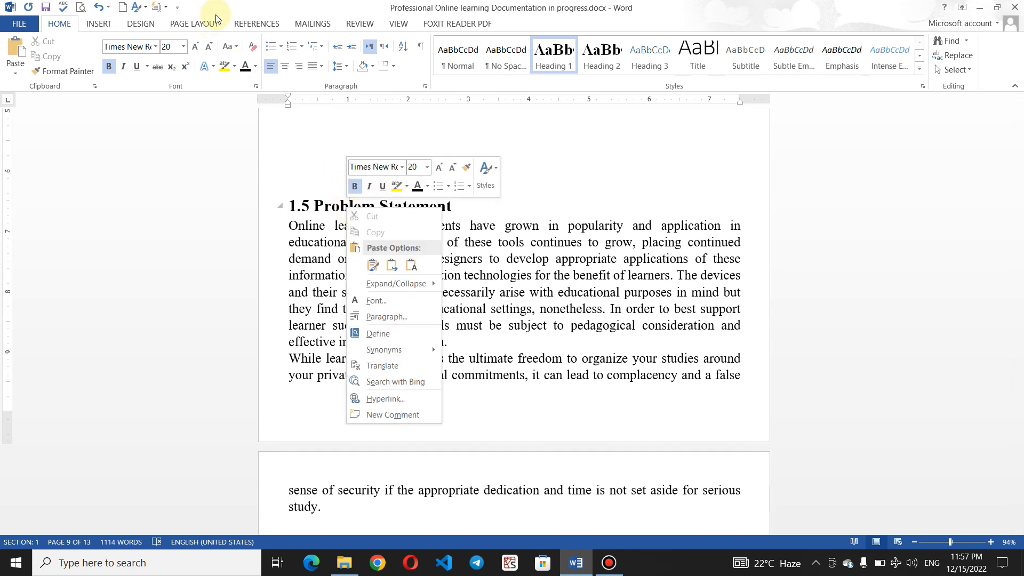
pyautogui.click(247, 21)
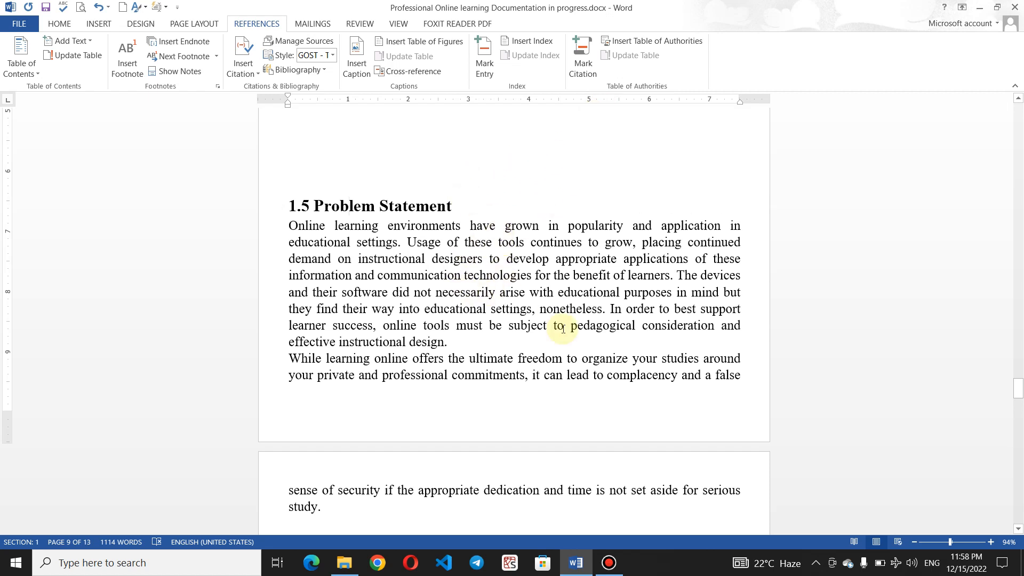
pyautogui.click(609, 563)
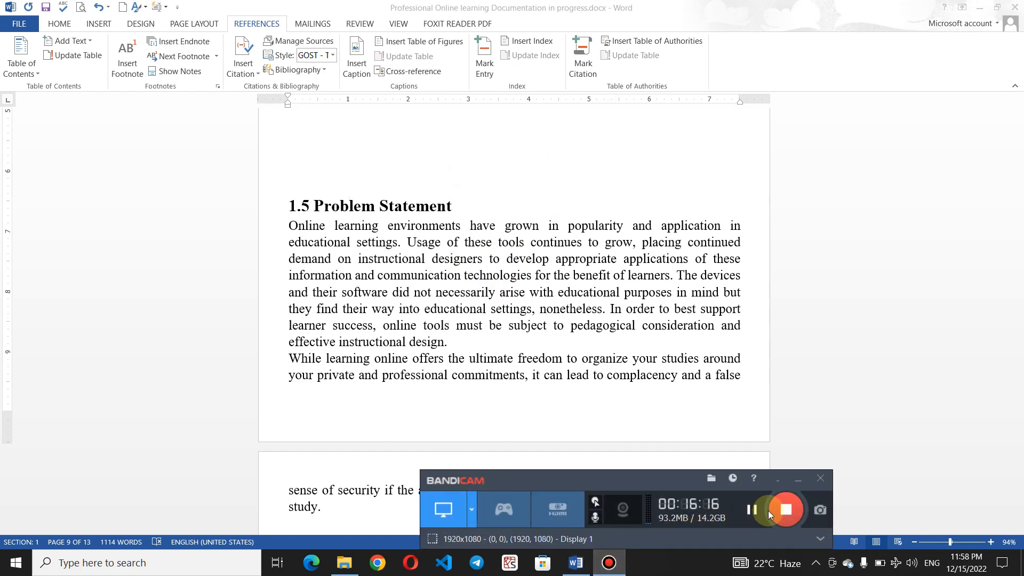